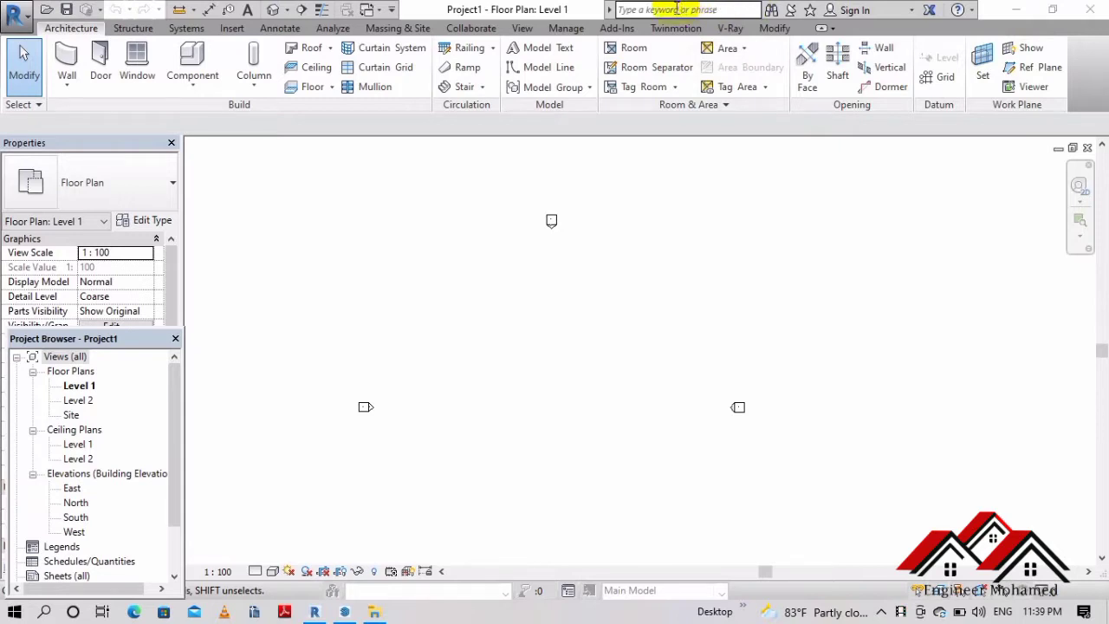
# - Frame the empty Level 1 plan around its four elevation markers and view the wall types
pyautogui.scroll(-2, 527, 231)
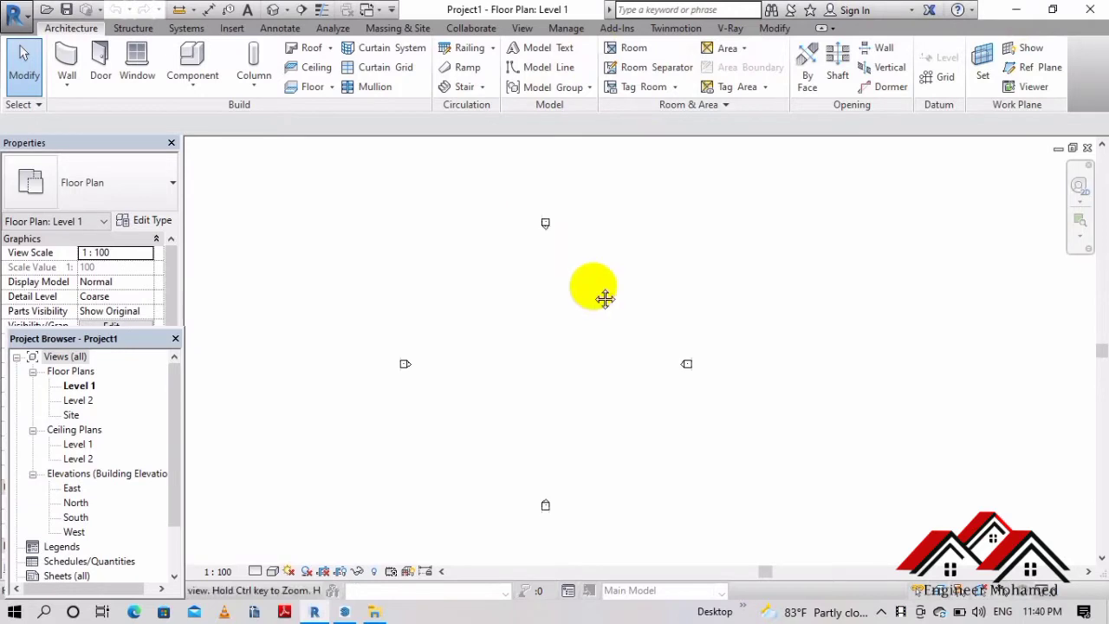
pyautogui.moveTo(604, 298)
pyautogui.mouseDown(button='middle')
pyautogui.moveTo(528, 213)
pyautogui.moveTo(577, 194)
pyautogui.mouseUp(button='middle')
pyautogui.scroll(1, 512, 208)
pyautogui.scroll(1, 577, 194)
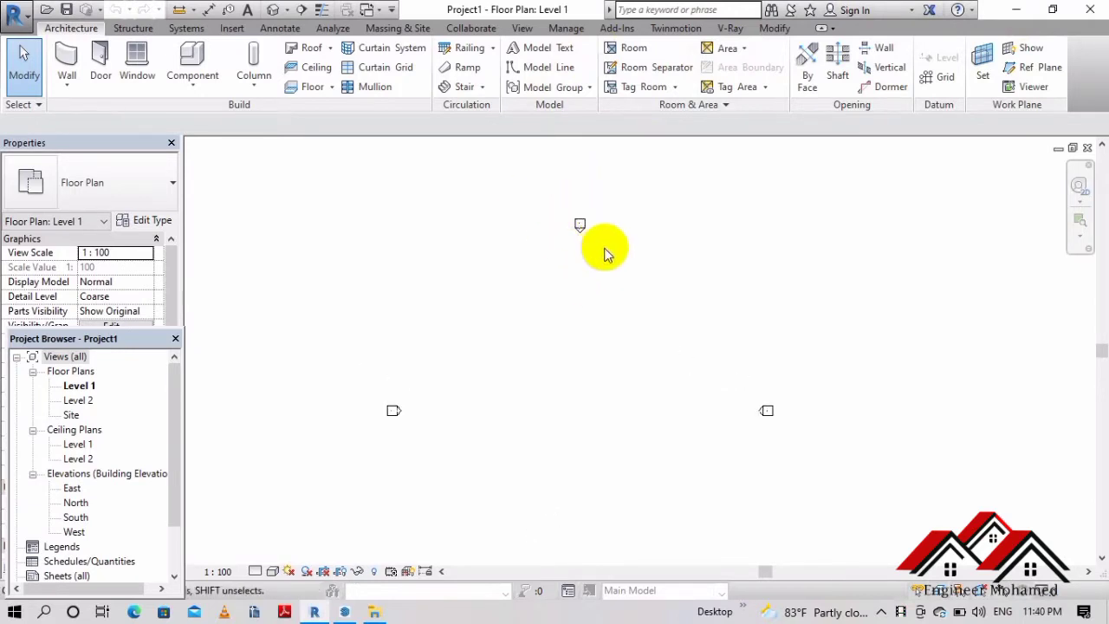
pyautogui.moveTo(605, 253); pyautogui.dragTo(577, 195, button='middle')
pyautogui.scroll(1, 577, 195)
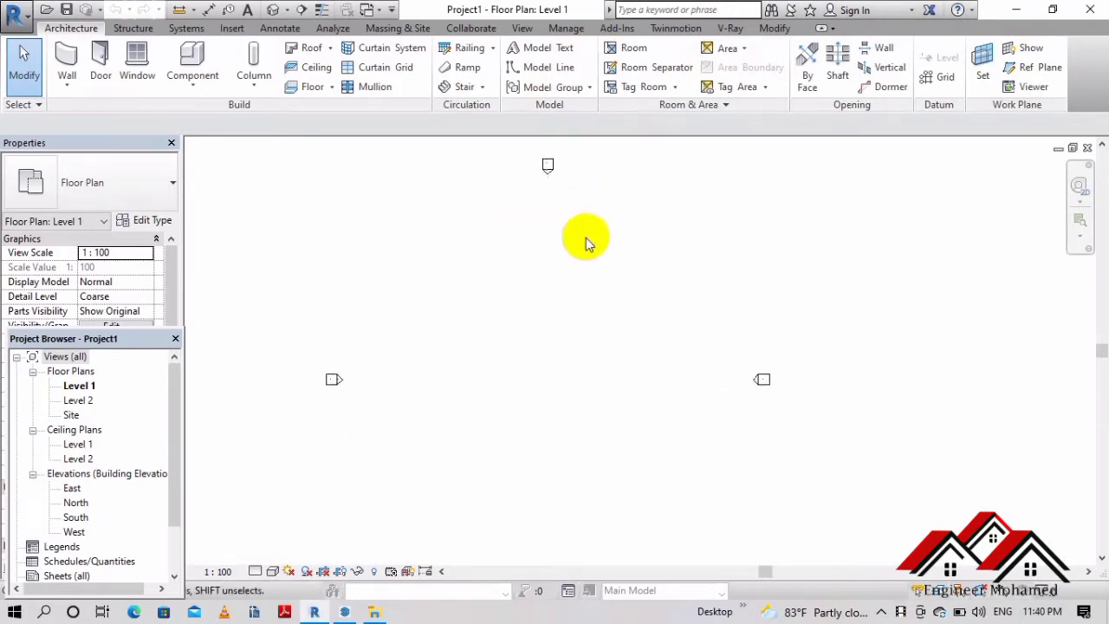
pyautogui.moveTo(614, 250)
pyautogui.mouseDown(button='middle')
pyautogui.moveTo(592, 208)
pyautogui.moveTo(597, 245)
pyautogui.mouseUp(button='middle')
pyautogui.scroll(-1, 599, 228)
pyautogui.scroll(1, 585, 260)
pyautogui.scroll(-1, 447, 240)
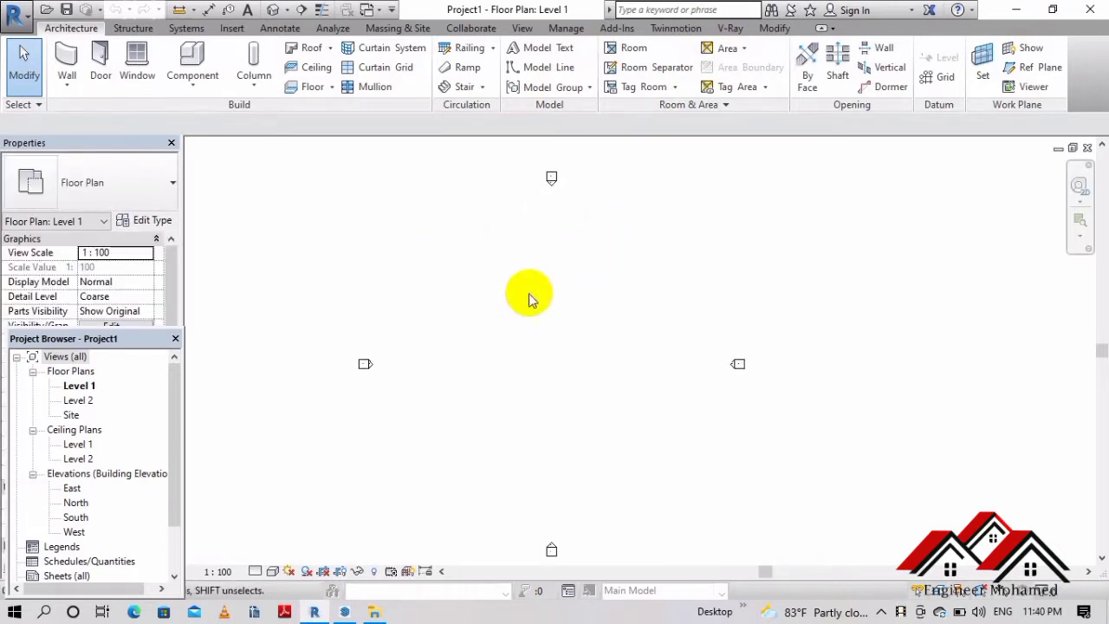
pyautogui.moveTo(566, 319); pyautogui.dragTo(619, 309, button='middle')
pyautogui.moveTo(586, 211)
pyautogui.mouseDown(button='middle')
pyautogui.moveTo(611, 233)
pyautogui.moveTo(604, 247)
pyautogui.moveTo(583, 235)
pyautogui.mouseUp(button='middle')
pyautogui.scroll(1, 678, 294)
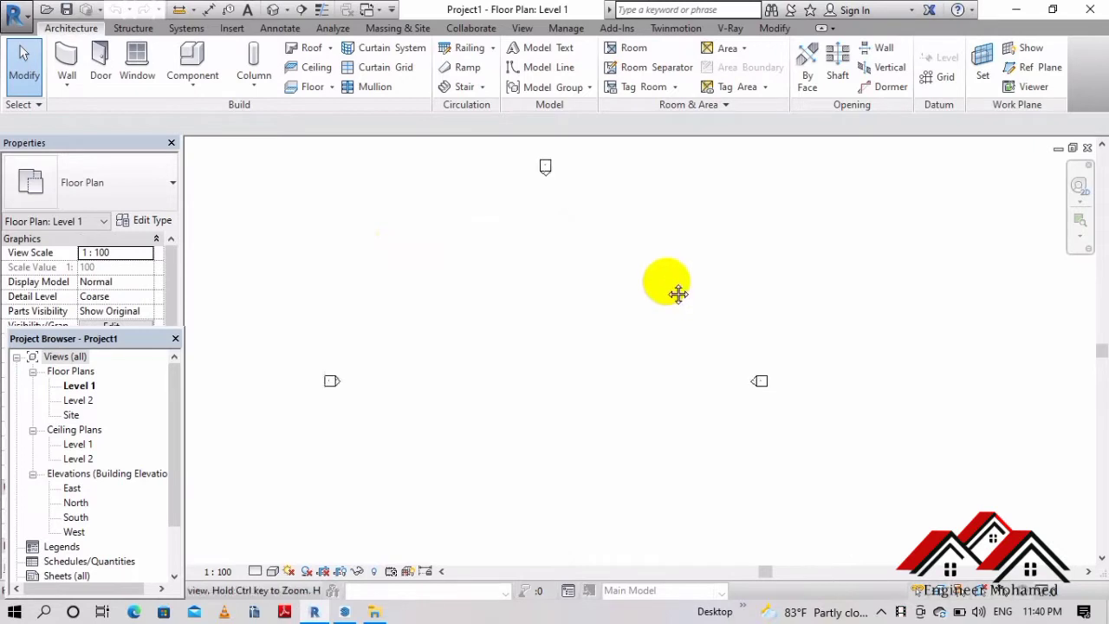
pyautogui.moveTo(678, 295); pyautogui.dragTo(672, 273, button='middle')
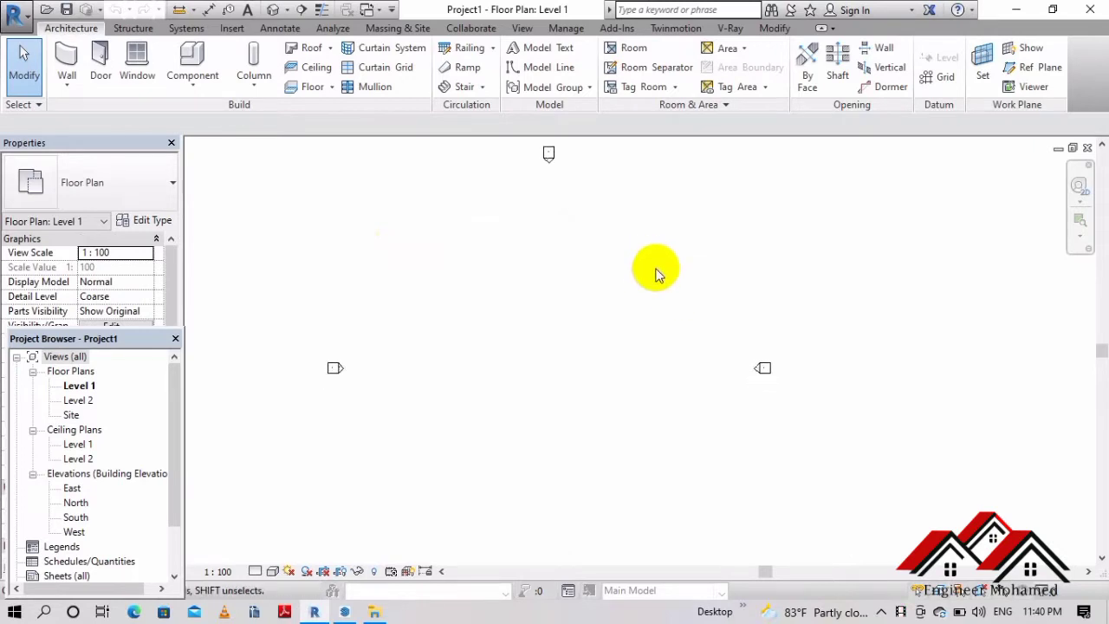
pyautogui.scroll(-1, 636, 270)
pyautogui.moveTo(629, 319)
pyautogui.mouseDown(button='middle')
pyautogui.moveTo(614, 295)
pyautogui.moveTo(633, 309)
pyautogui.moveTo(630, 282)
pyautogui.mouseUp(button='middle')
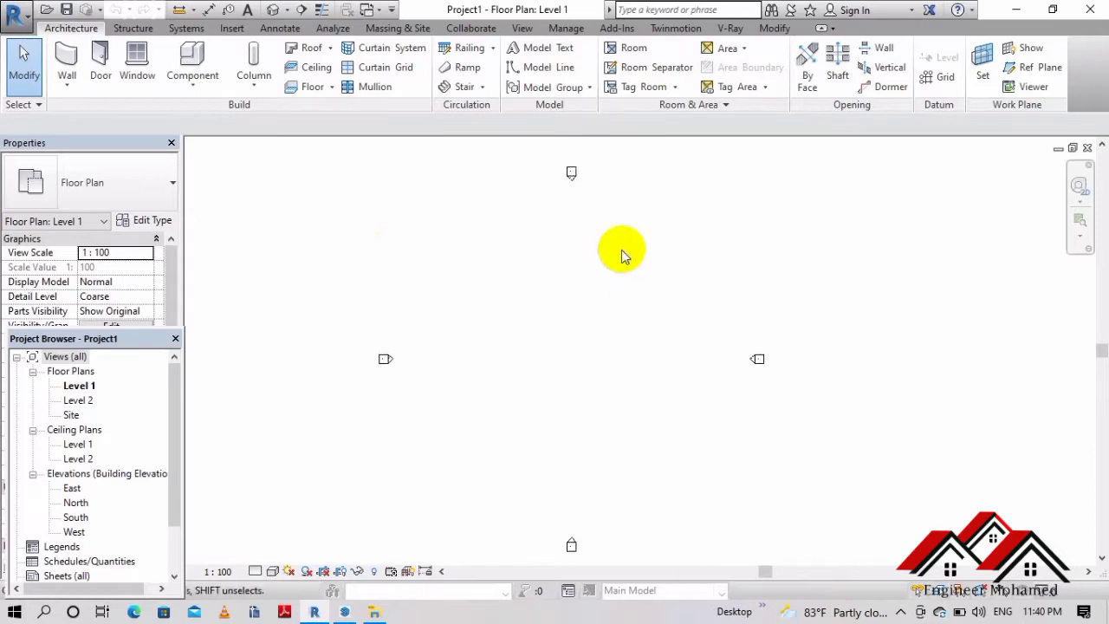
pyautogui.moveTo(621, 208)
pyautogui.mouseDown(button='middle')
pyautogui.moveTo(624, 230)
pyautogui.moveTo(597, 286)
pyautogui.moveTo(627, 292)
pyautogui.mouseUp(button='middle')
pyautogui.scroll(-1, 584, 223)
pyautogui.scroll(1, 561, 240)
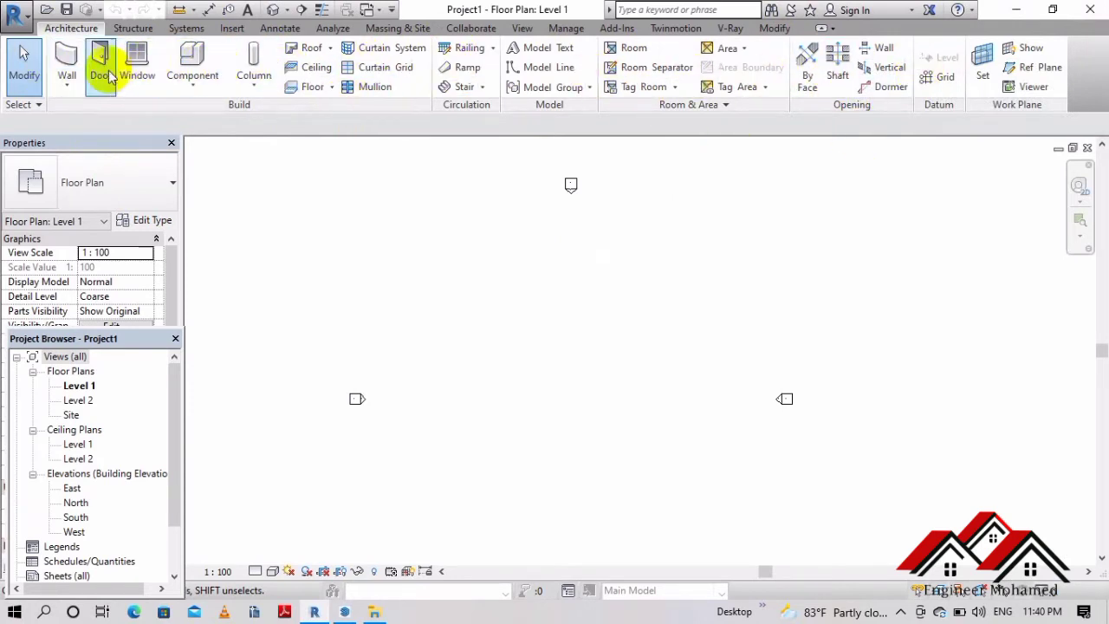
pyautogui.click(68, 97)
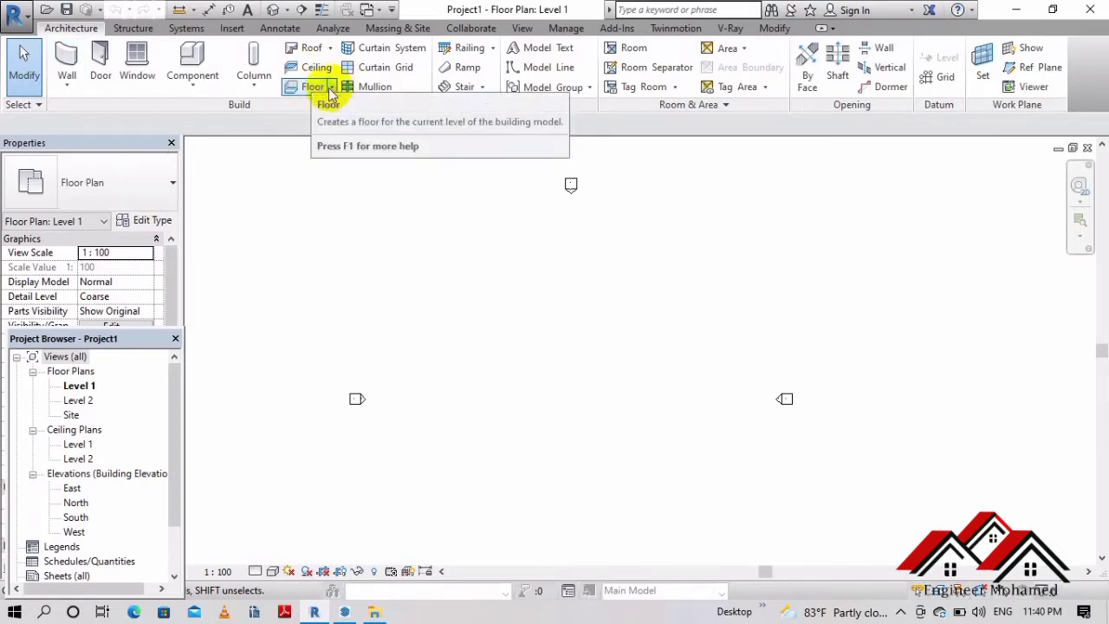
pyautogui.moveTo(310, 86)
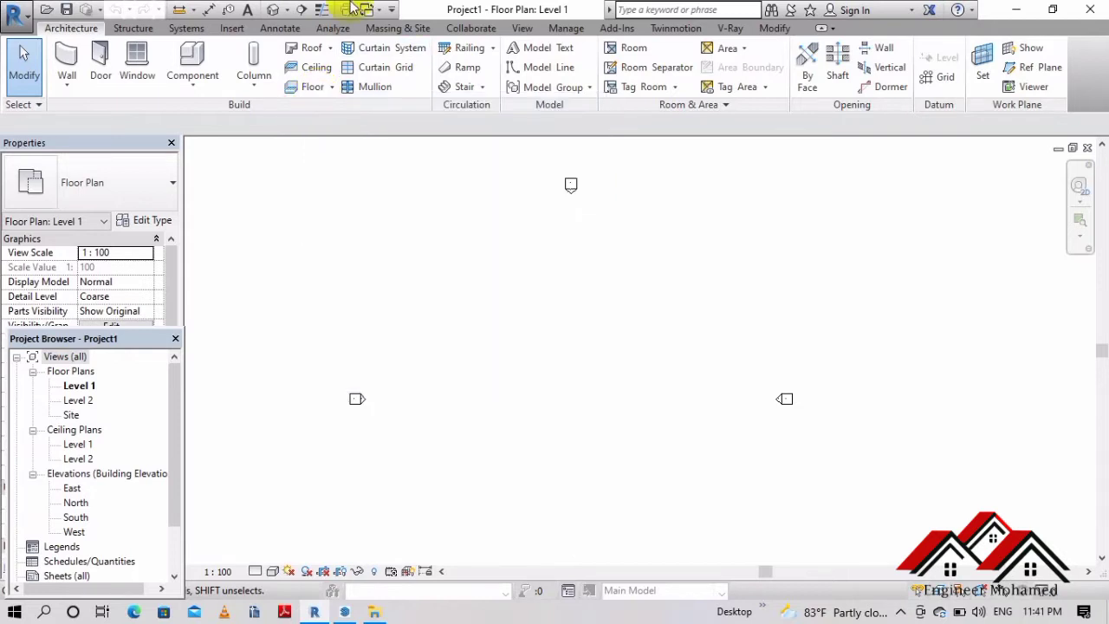
# - List the Floor dropdown's Architectural, Structural, By Face and Slab Edge options
pyautogui.click(332, 88)
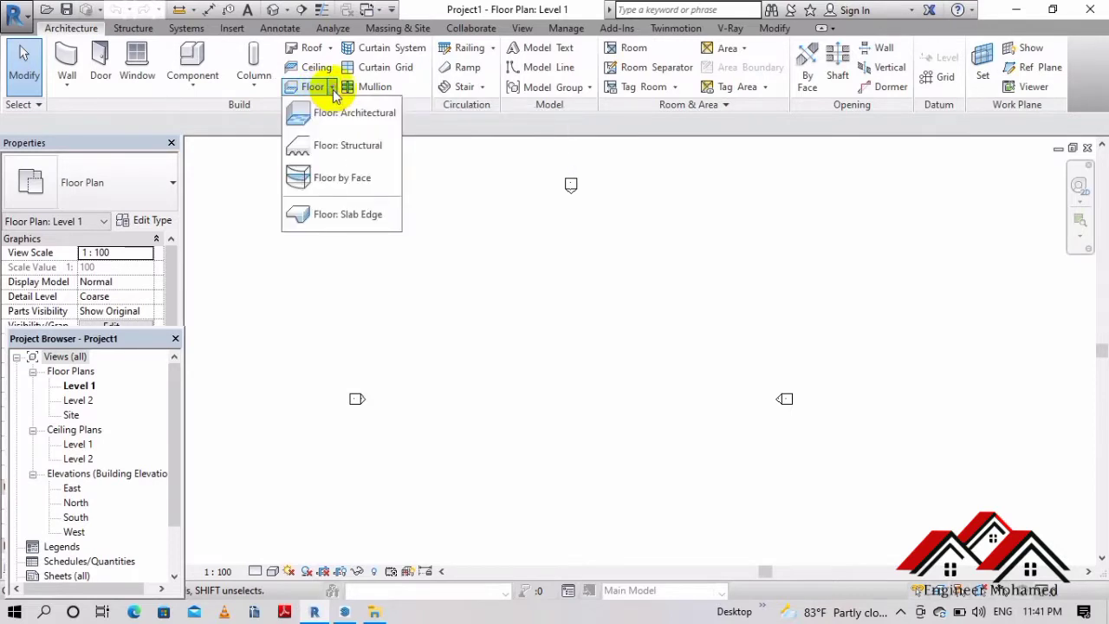
pyautogui.click(465, 223)
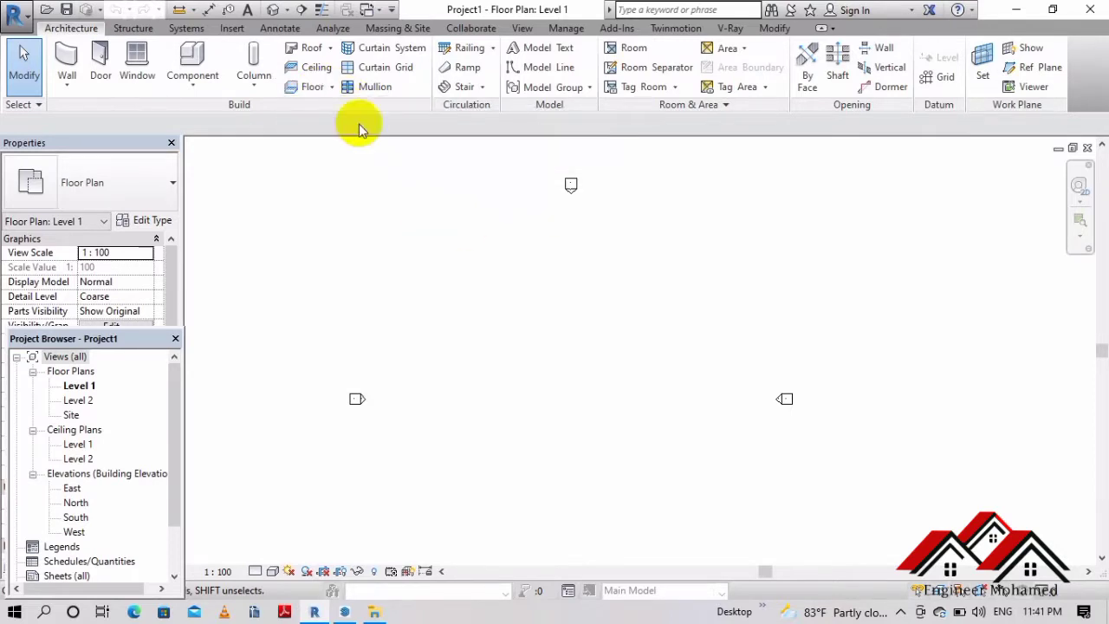
pyautogui.click(332, 87)
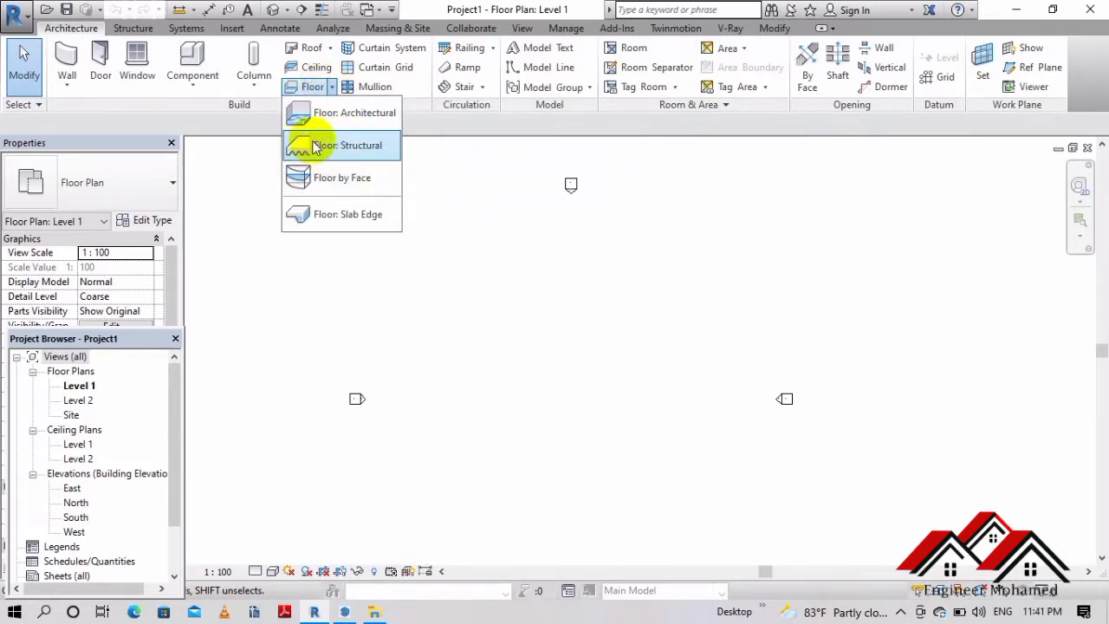
pyautogui.click(333, 87)
pyautogui.click(333, 88)
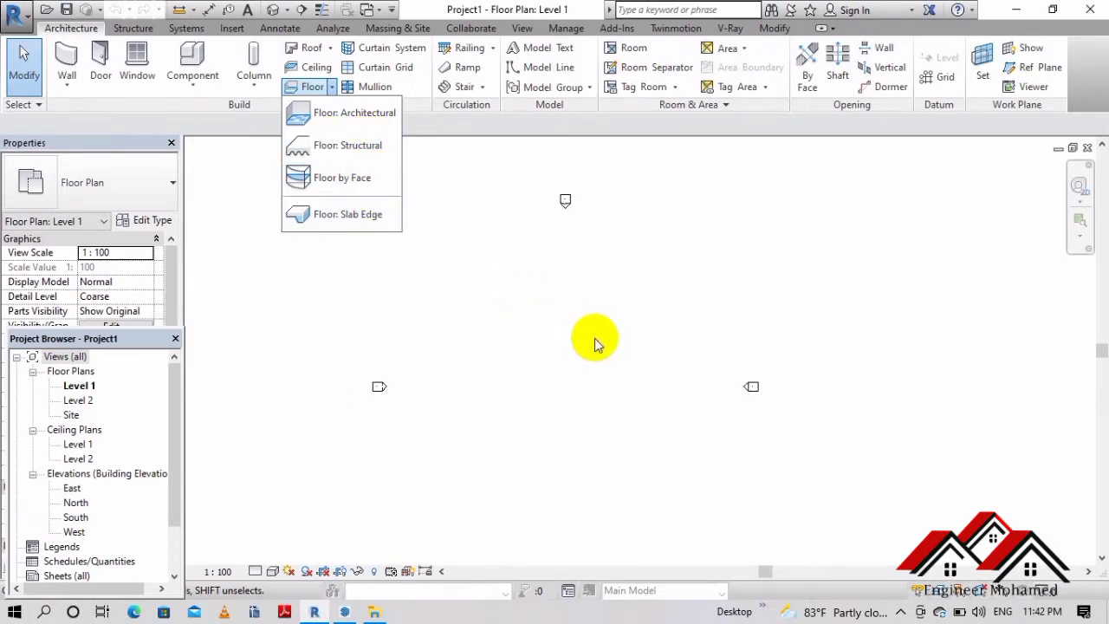
pyautogui.scroll(-1, 595, 344)
pyautogui.scroll(1, 575, 304)
pyautogui.scroll(2, 601, 289)
pyautogui.scroll(-2, 502, 250)
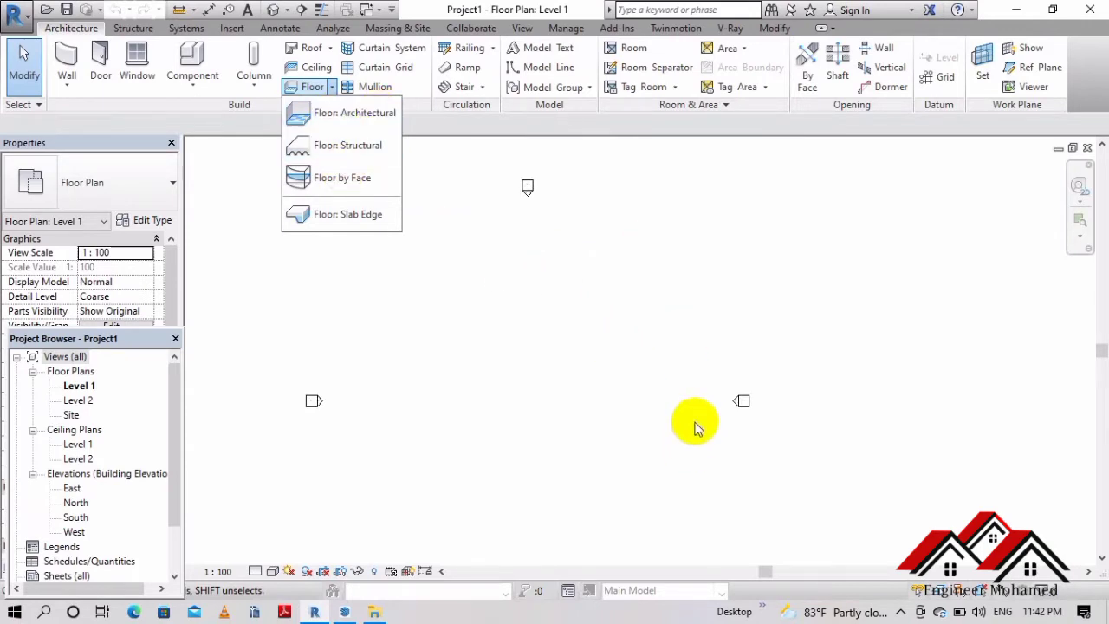
pyautogui.scroll(-1, 503, 251)
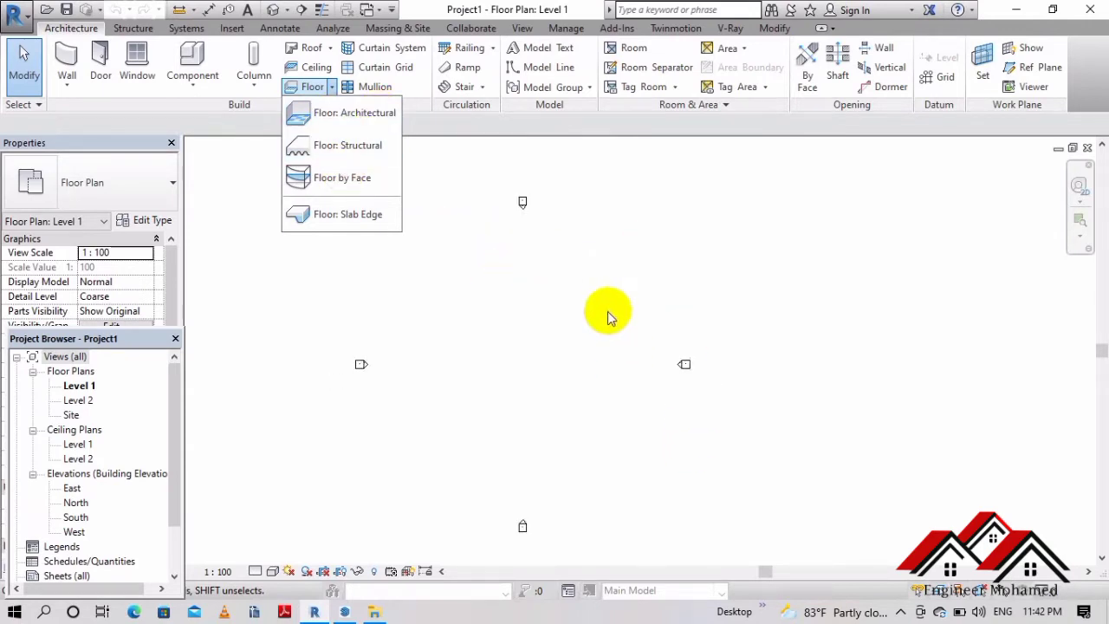
pyautogui.scroll(1, 553, 289)
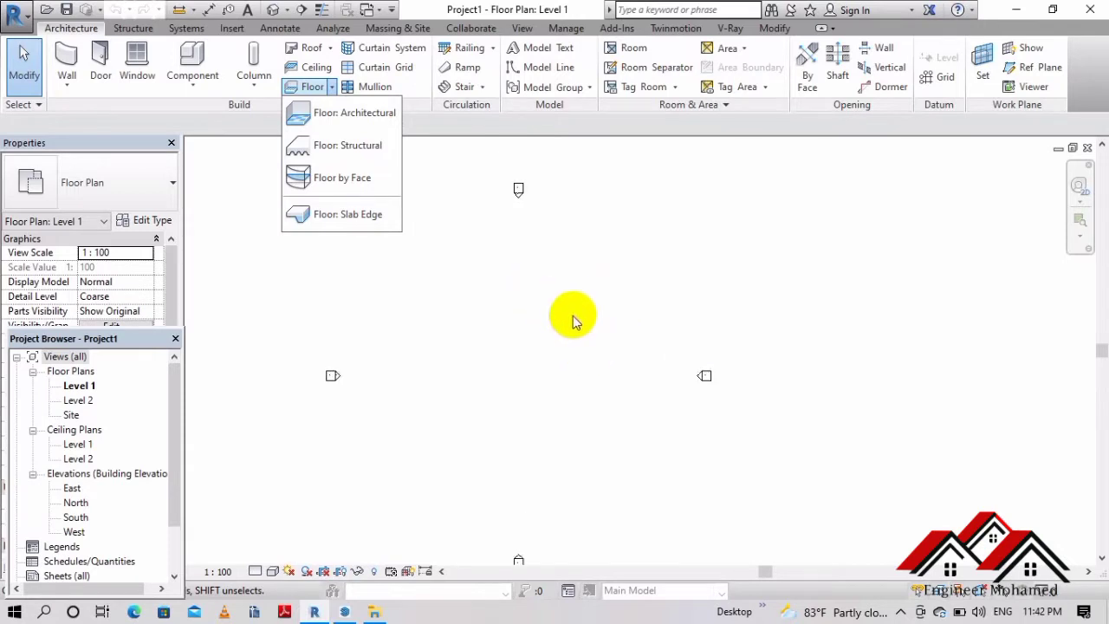
# - Open the East elevation view showing the Level 1 and Level 2 lines
pyautogui.click(529, 290)
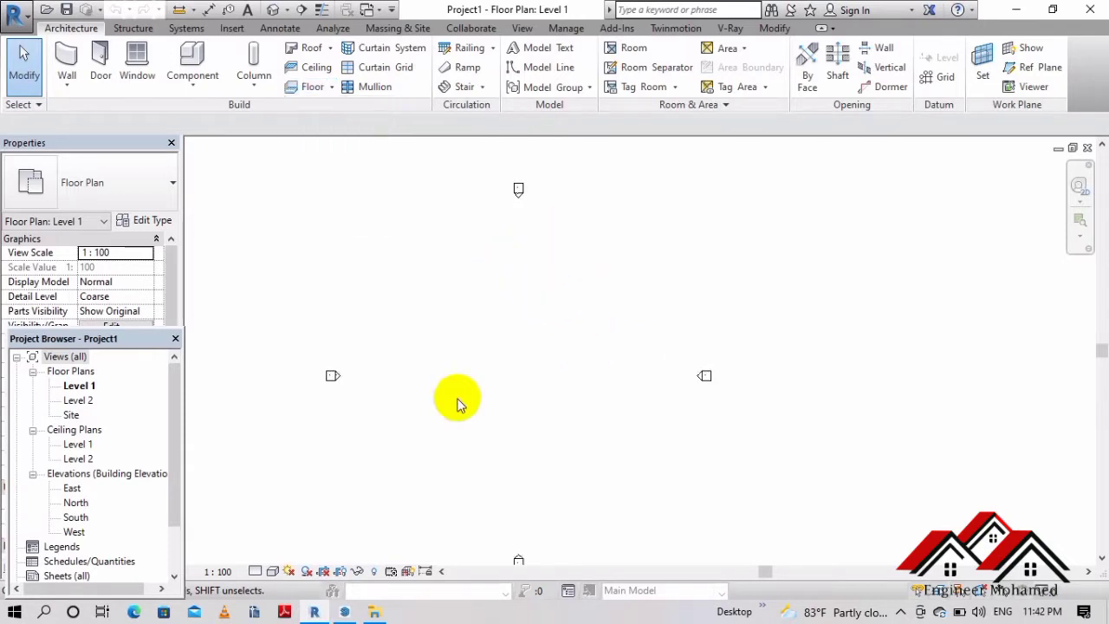
pyautogui.click(69, 490)
pyautogui.doubleClick(70, 491)
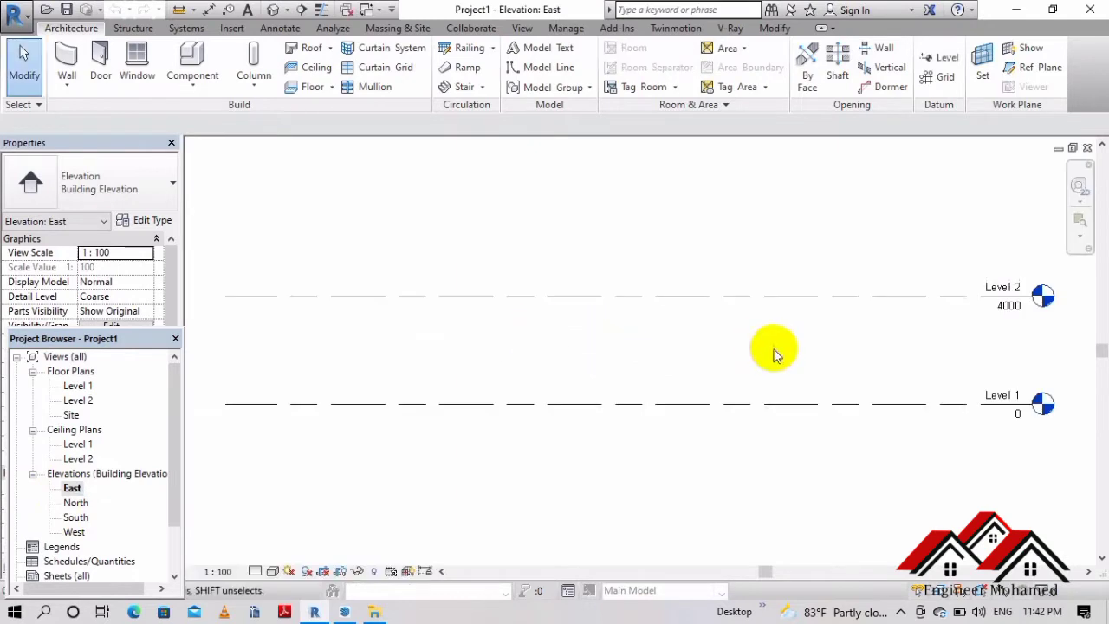
pyautogui.moveTo(772, 353); pyautogui.dragTo(701, 390, button='middle')
pyautogui.scroll(-1, 701, 390)
pyautogui.scroll(-2, 758, 359)
pyautogui.moveTo(759, 360); pyautogui.dragTo(782, 363, button='middle')
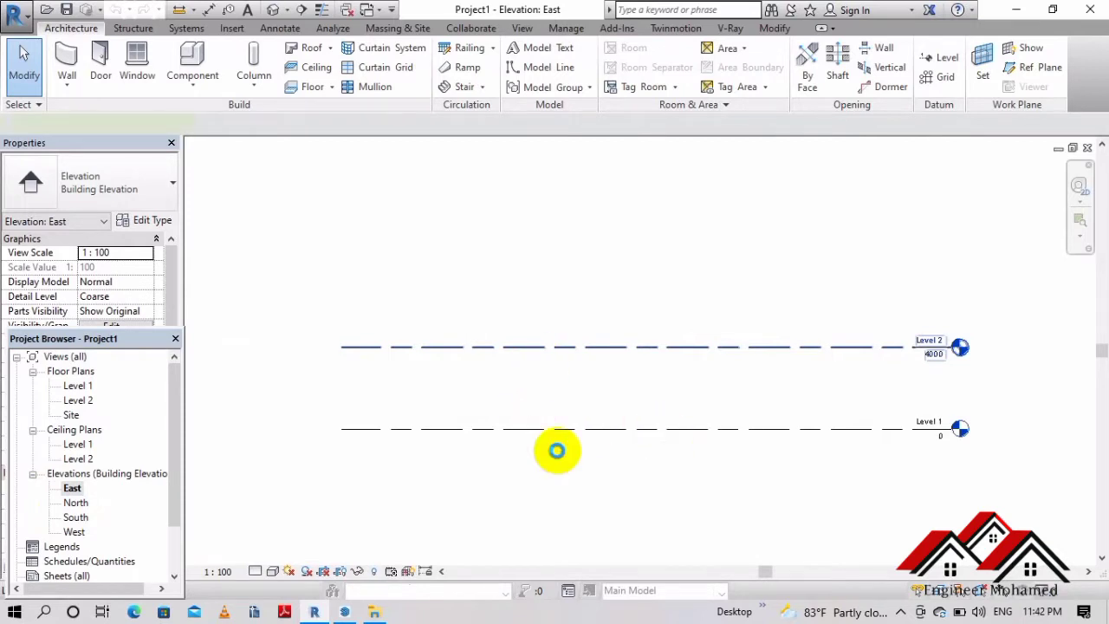
# - Lower Level 2 from 4000 to 3400 above Level 1
pyautogui.click(572, 347)
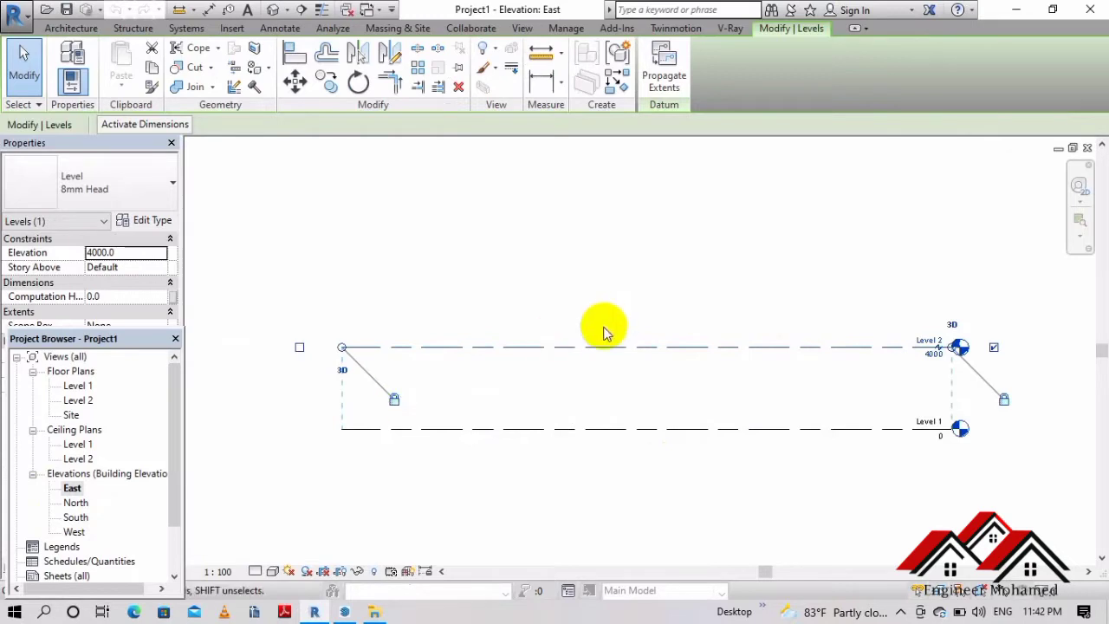
pyautogui.click(658, 358)
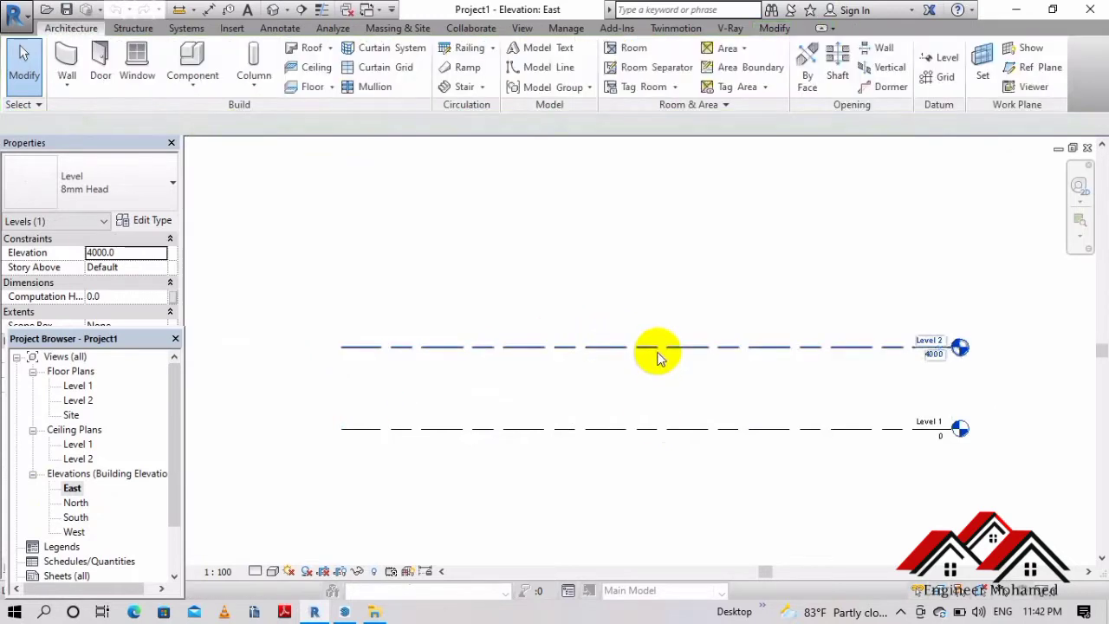
pyautogui.click(667, 404)
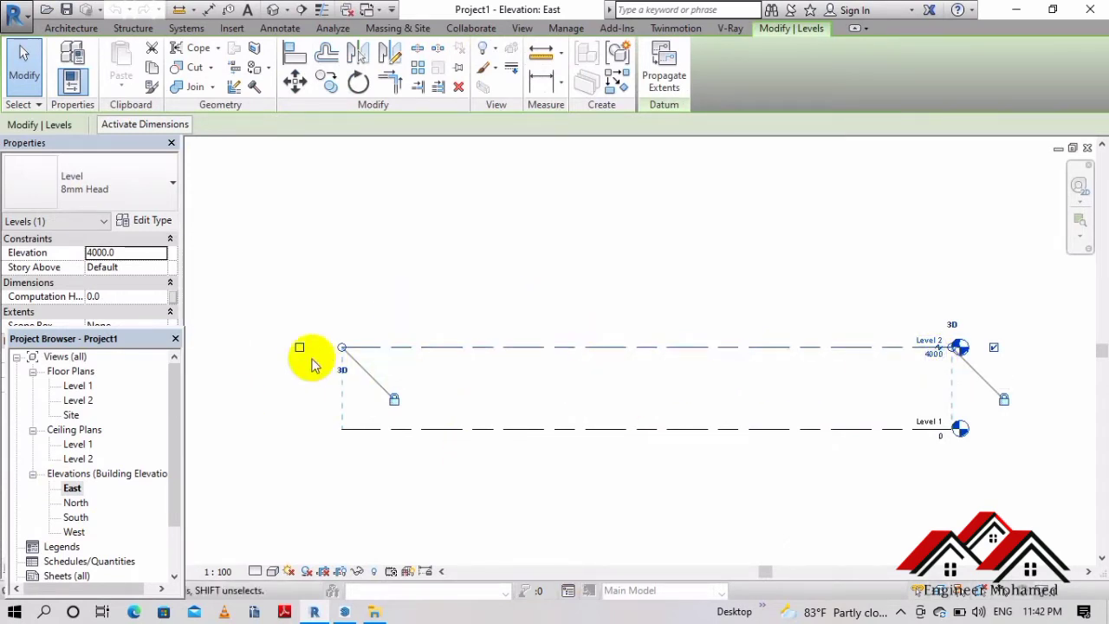
pyautogui.scroll(2, 308, 357)
pyautogui.scroll(1, 498, 368)
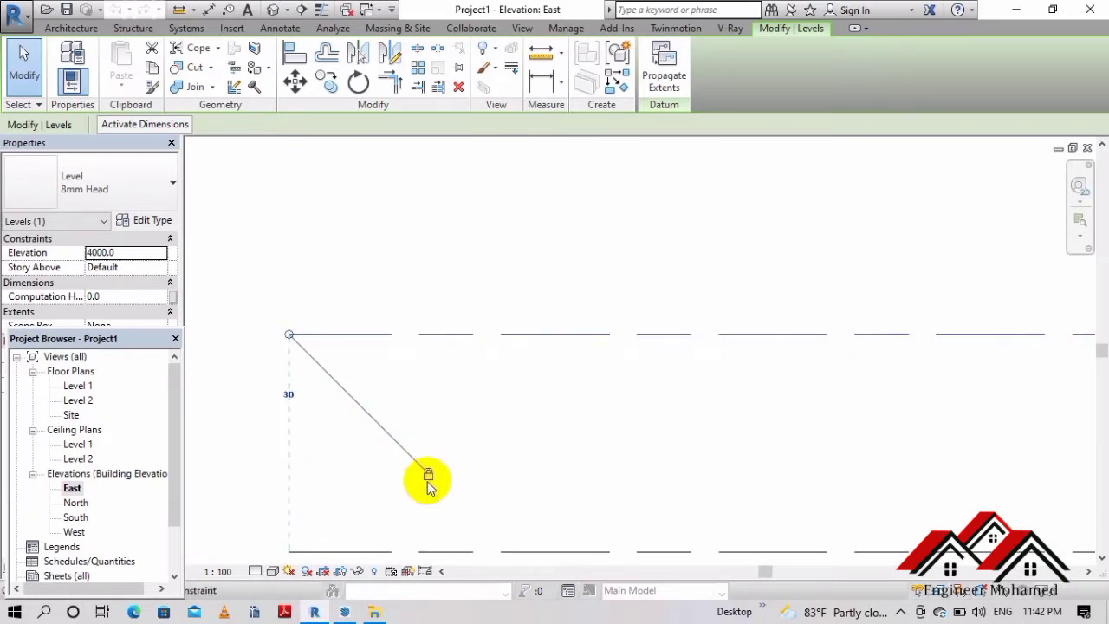
pyautogui.scroll(-2, 377, 371)
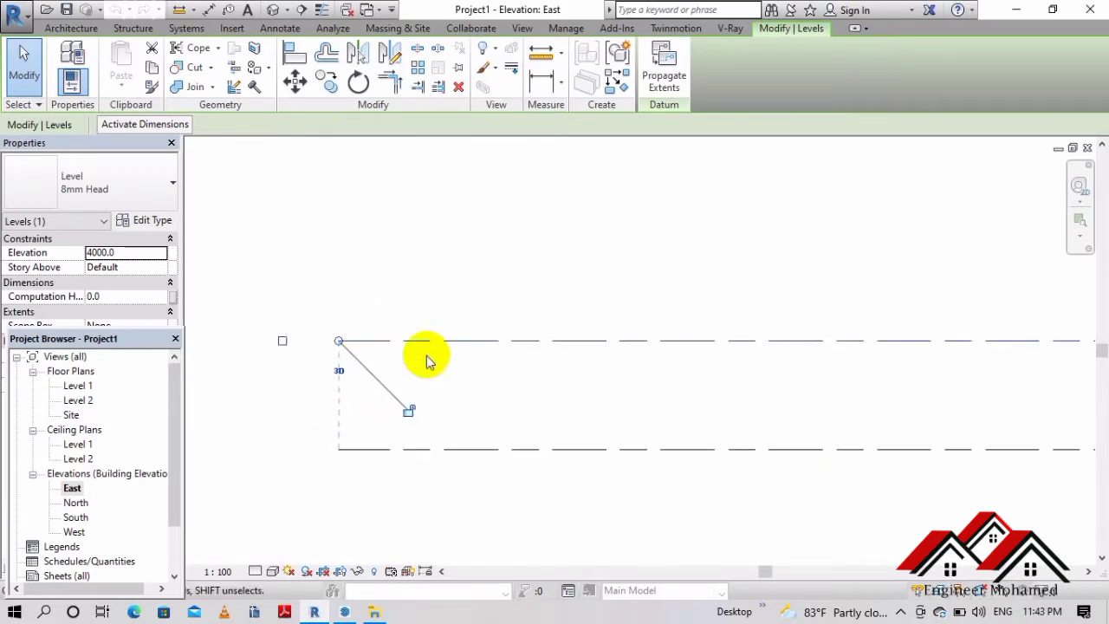
pyautogui.scroll(-2, 425, 361)
pyautogui.scroll(1, 533, 358)
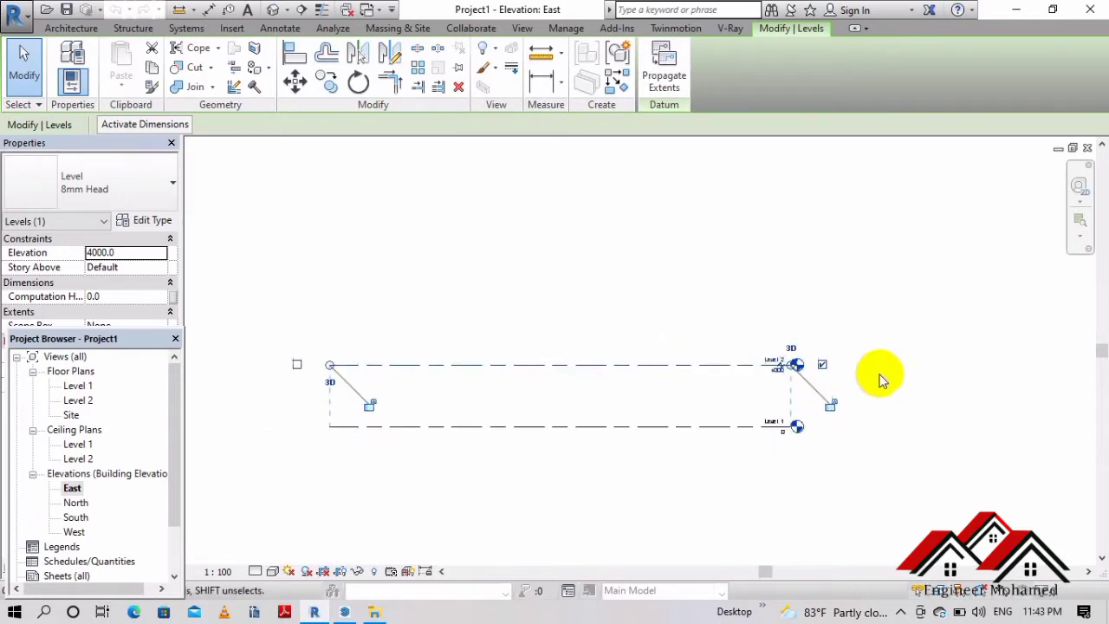
pyautogui.click(472, 245)
pyautogui.click(581, 364)
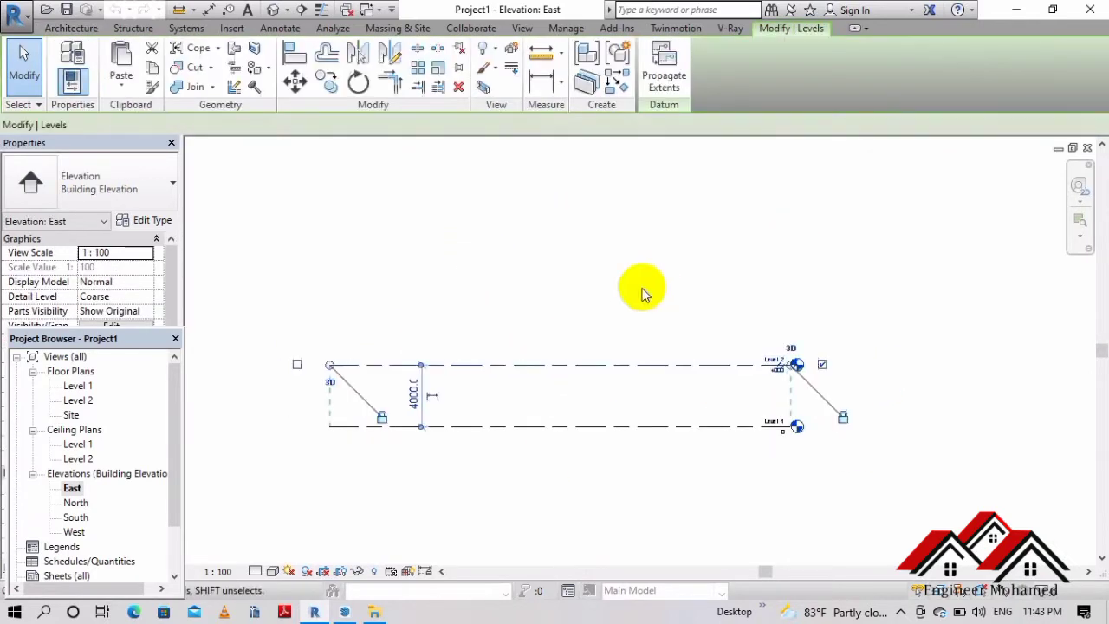
pyautogui.click(413, 395)
pyautogui.write('3.4m')
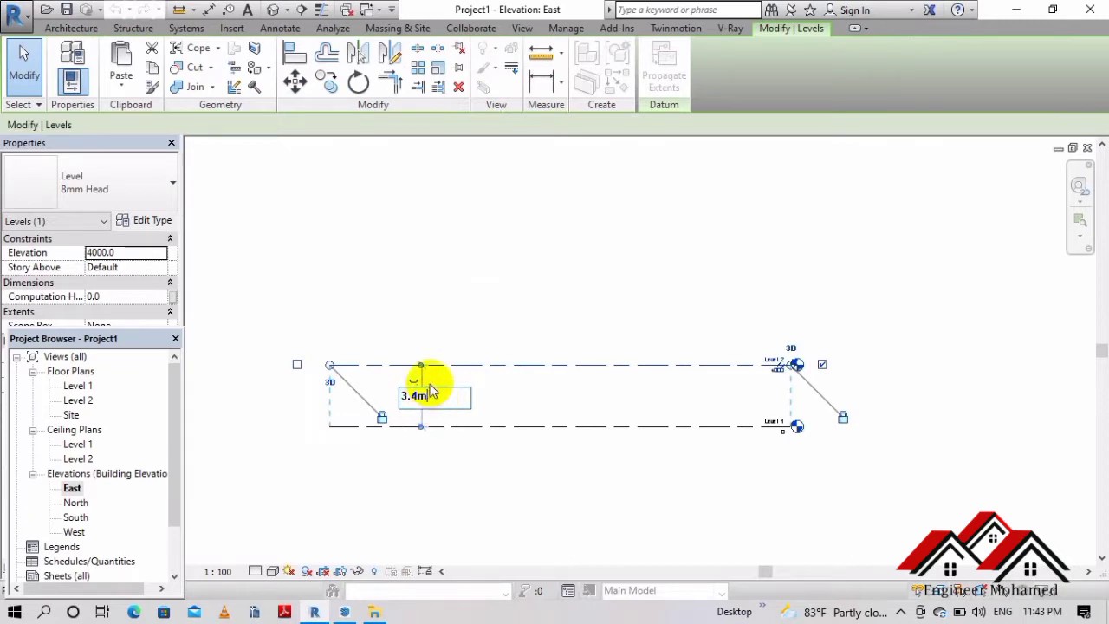
pyautogui.click(563, 402)
pyautogui.scroll(2, 532, 426)
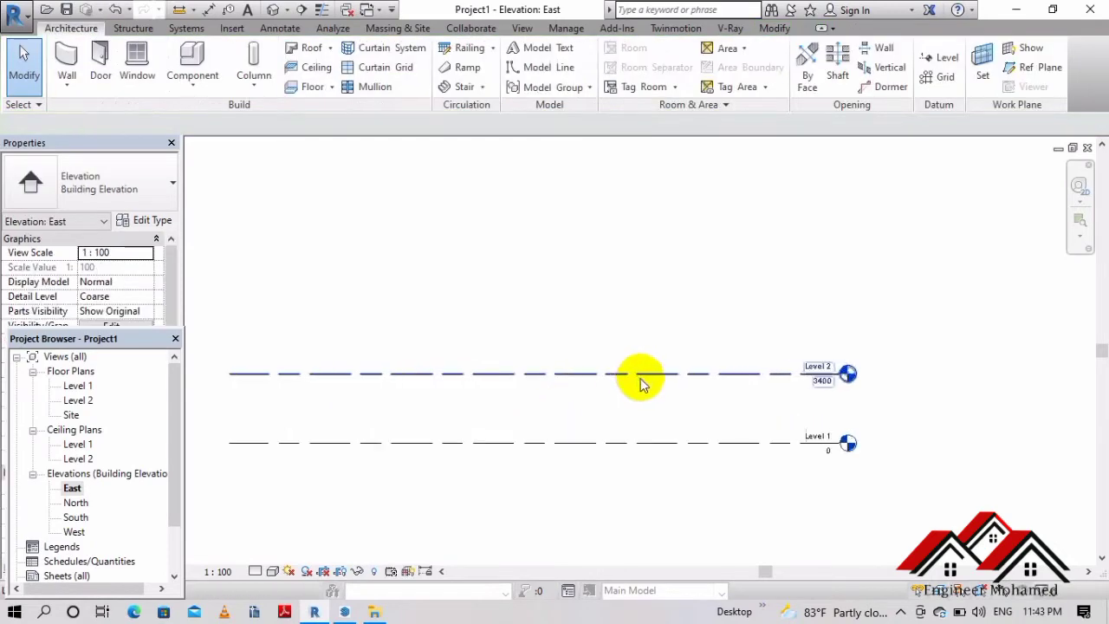
pyautogui.click(579, 378)
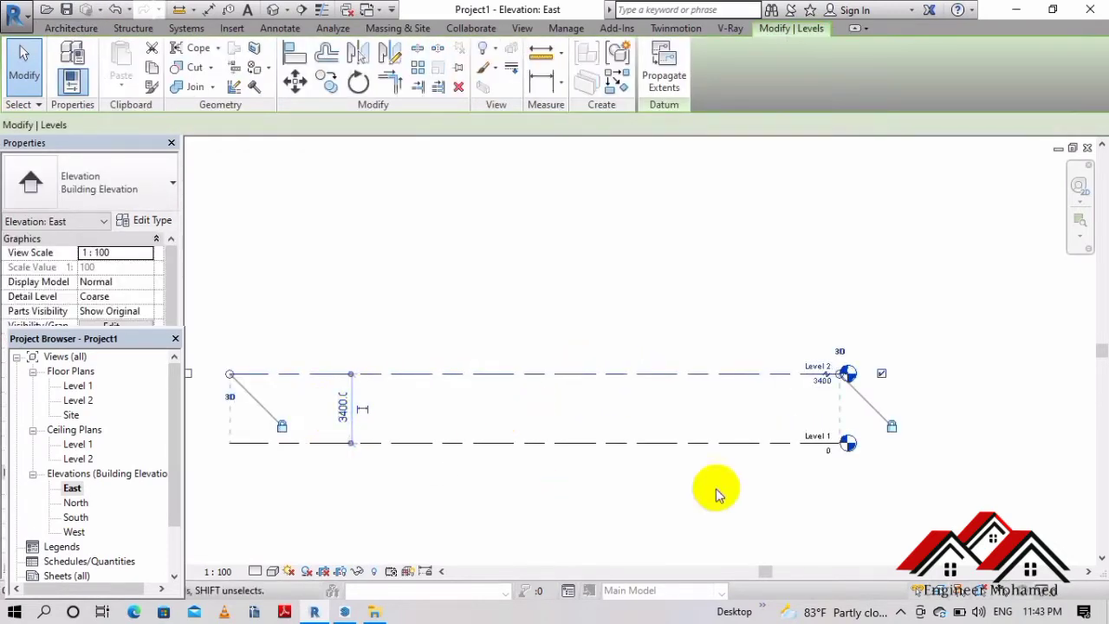
pyautogui.scroll(-1, 710, 476)
pyautogui.click(563, 366)
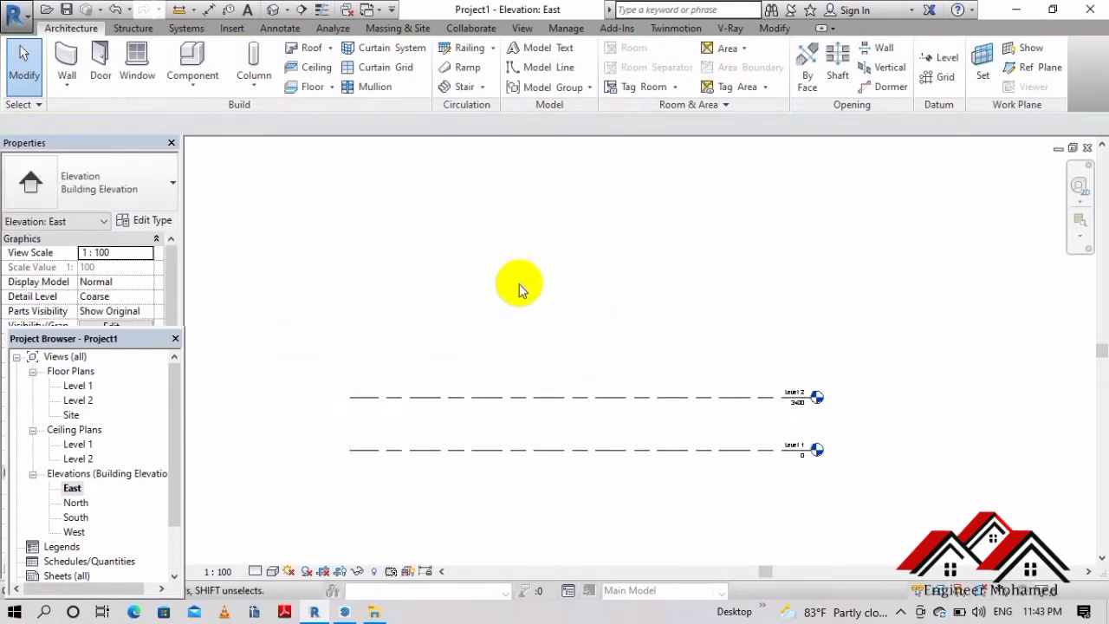
pyautogui.scroll(1, 549, 367)
pyautogui.scroll(-1, 502, 354)
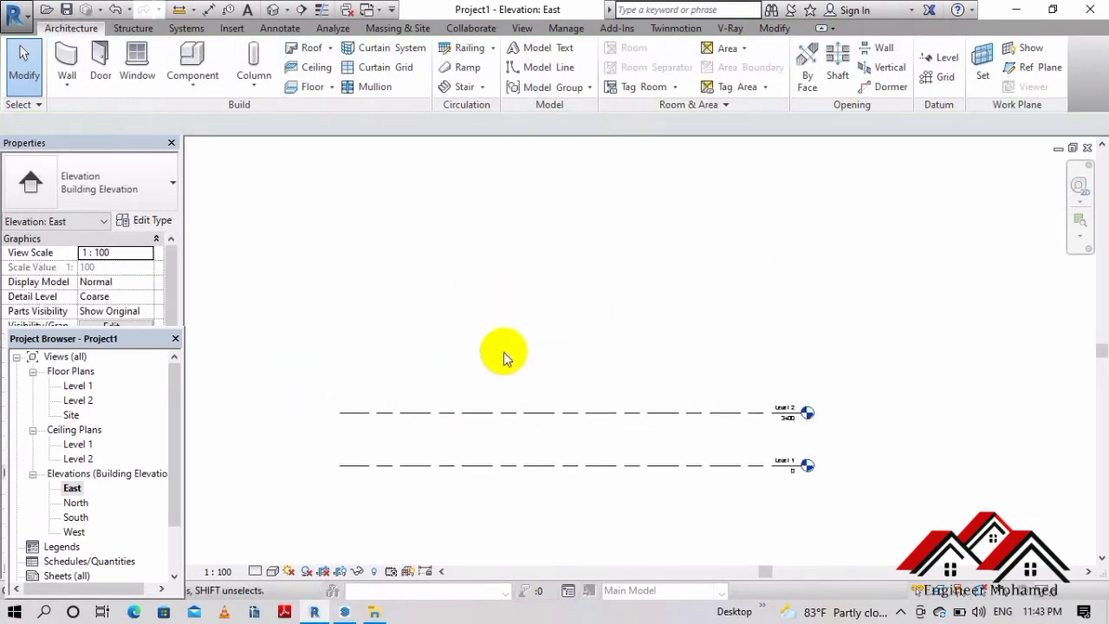
pyautogui.click(526, 416)
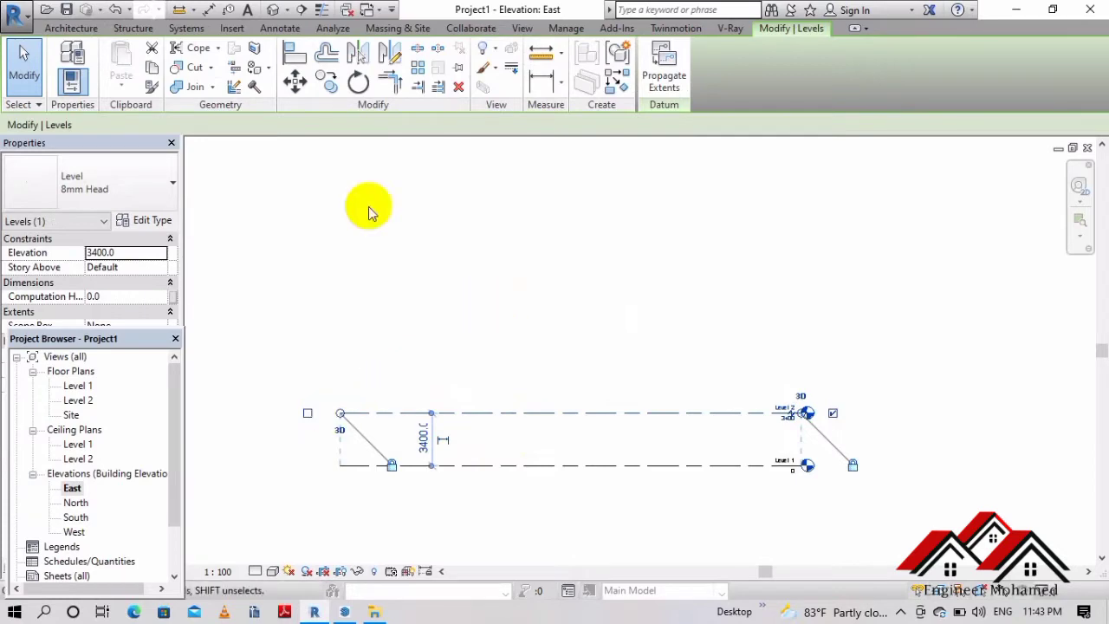
pyautogui.click(491, 286)
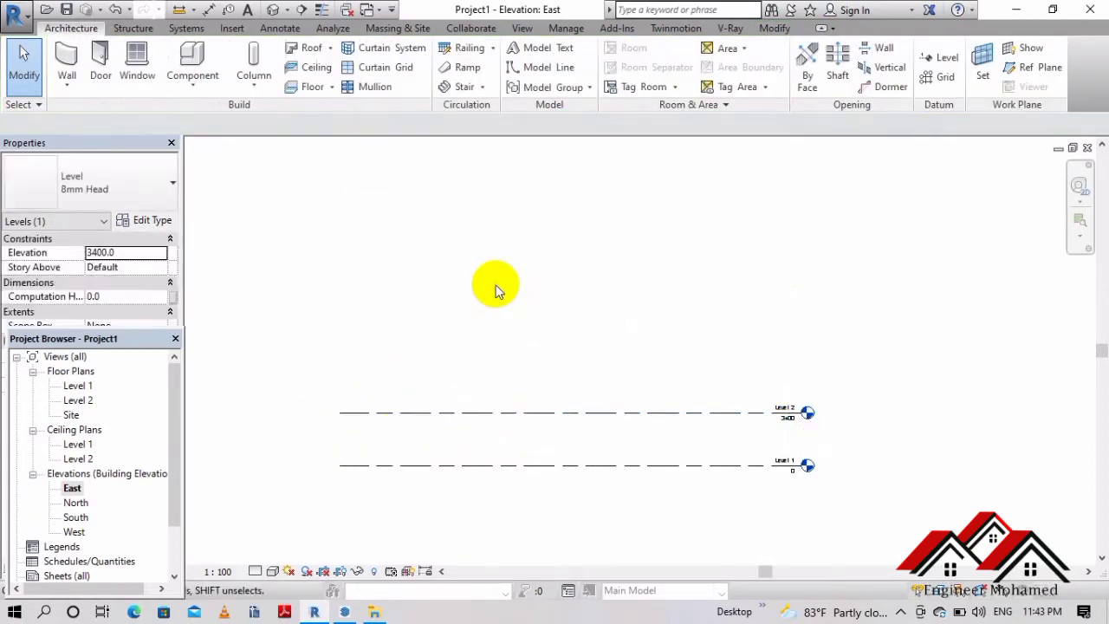
pyautogui.click(407, 465)
pyautogui.click(409, 415)
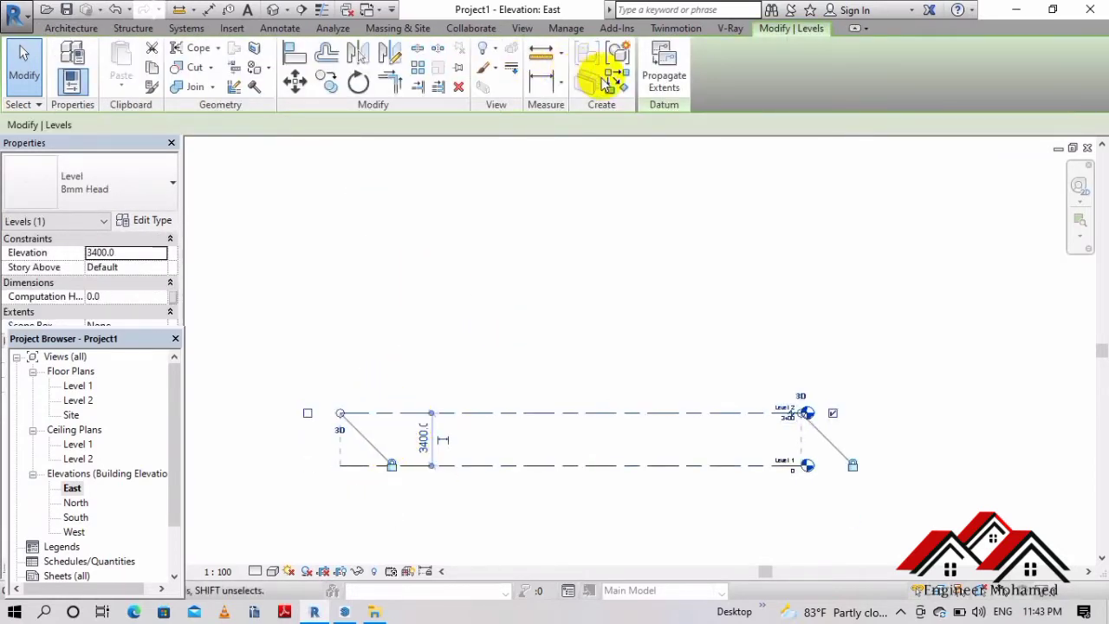
pyautogui.press('l')
pyautogui.press('l')
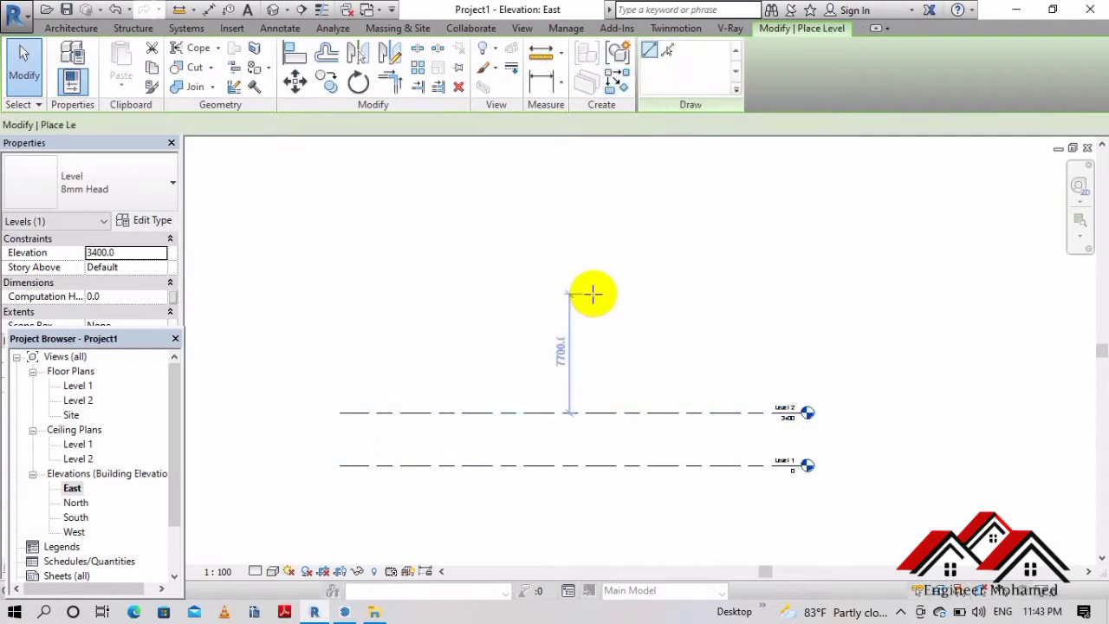
pyautogui.press('Escape')
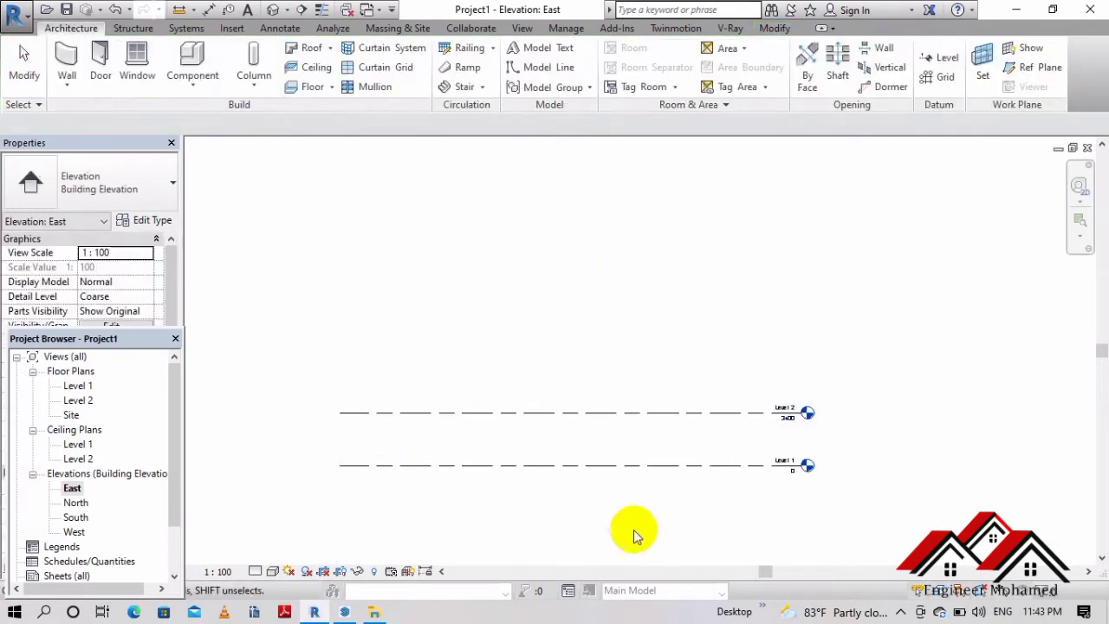
pyautogui.scroll(1, 612, 431)
pyautogui.scroll(1, 612, 430)
pyautogui.scroll(1, 607, 430)
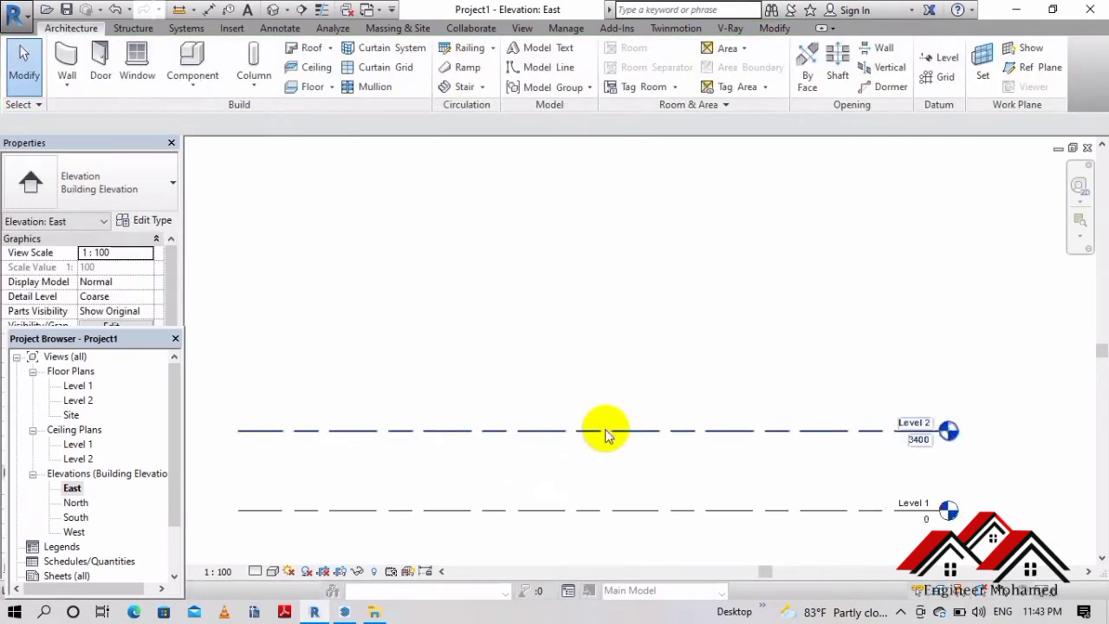
pyautogui.click(620, 431)
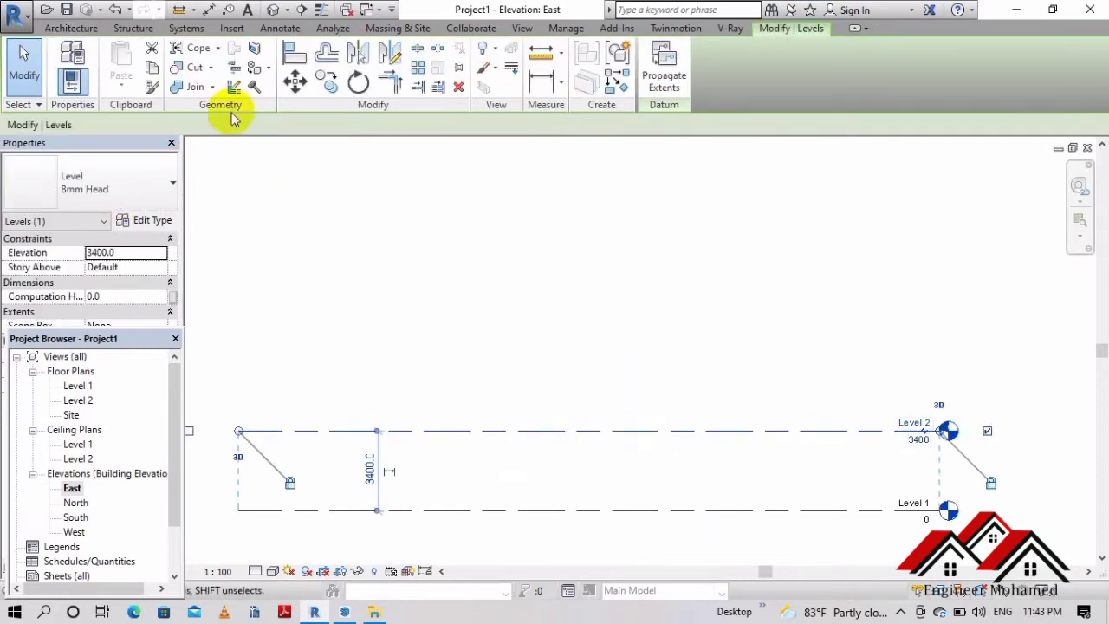
# - Copy Level 2 upward as Level 3, spaced 3000 above it at 6400
pyautogui.click(333, 86)
pyautogui.scroll(-2, 550, 243)
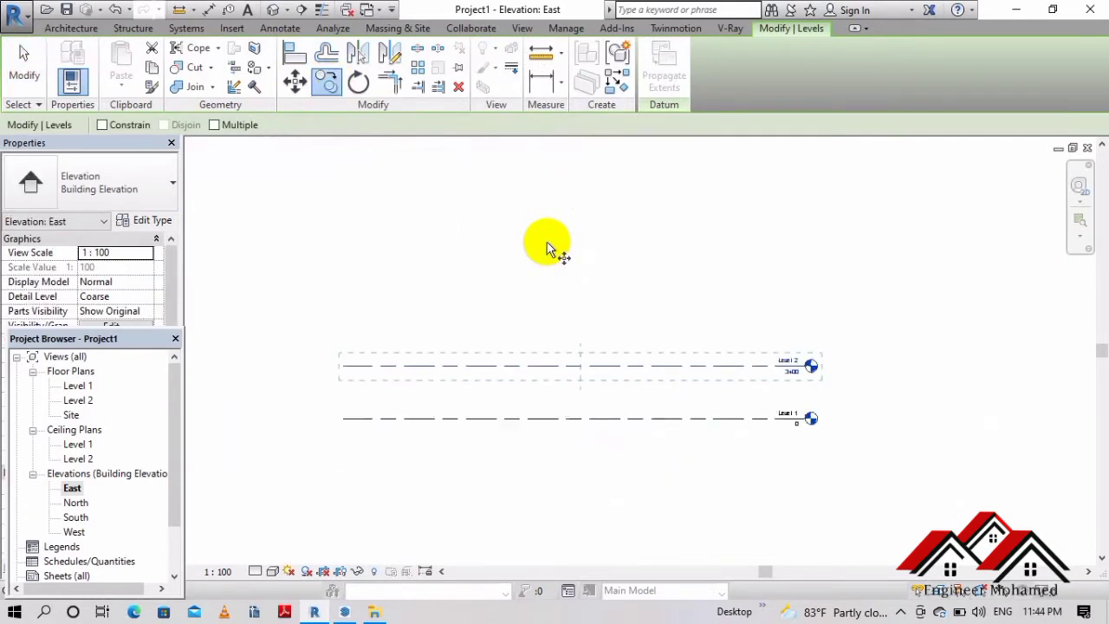
pyautogui.click(583, 419)
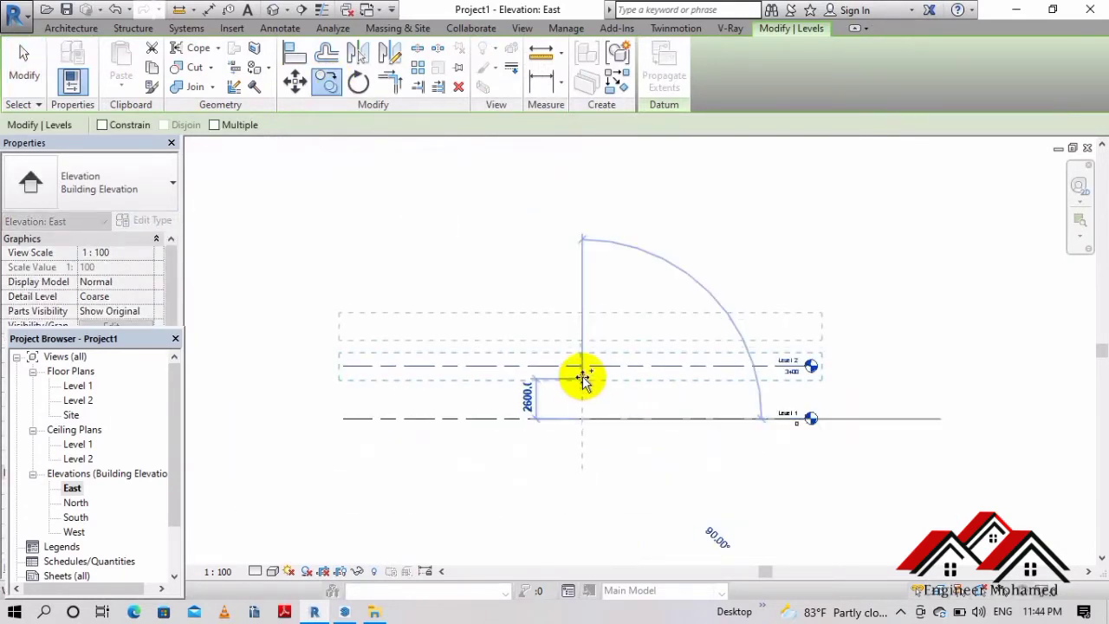
pyautogui.click(578, 365)
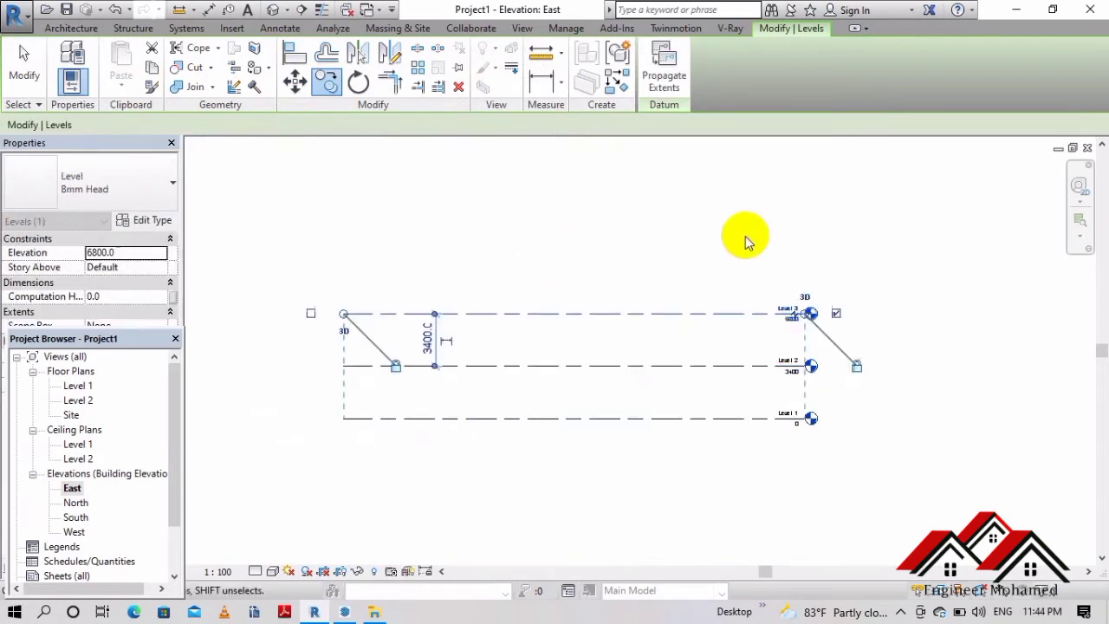
pyautogui.press('Escape')
pyautogui.click(483, 322)
pyautogui.scroll(2, 407, 334)
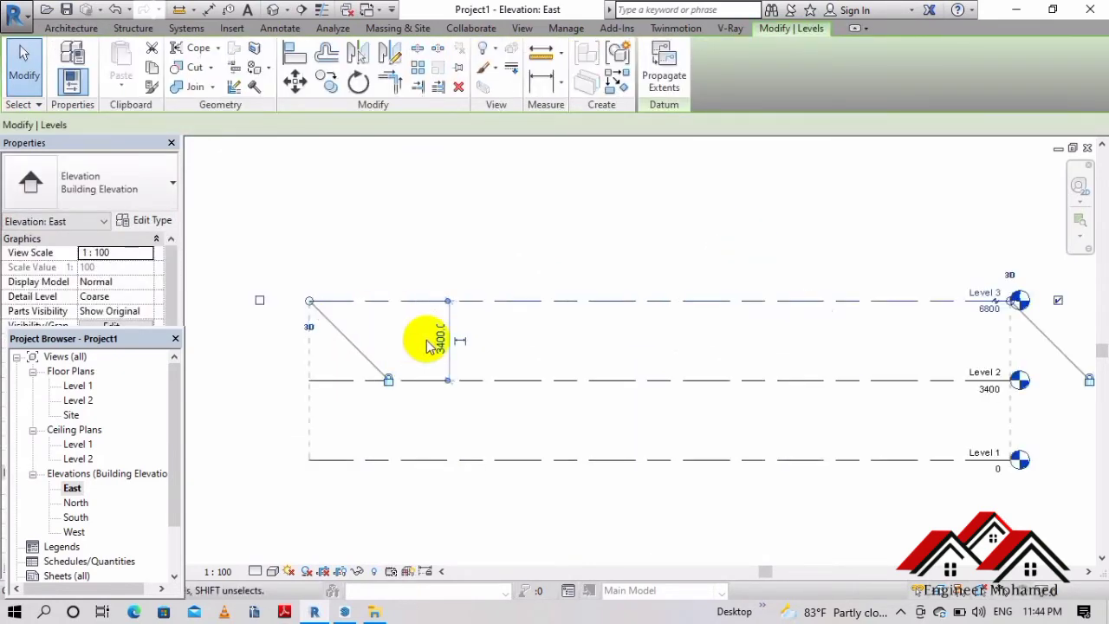
pyautogui.click(443, 338)
pyautogui.write('3m')
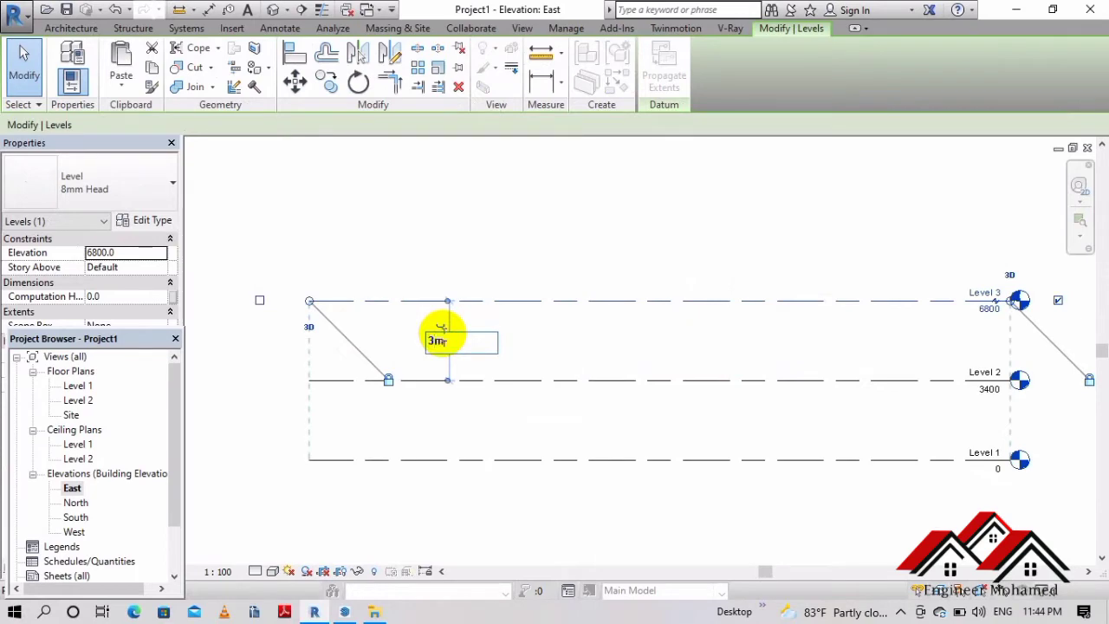
pyautogui.write('000.0')
pyautogui.press('Return')
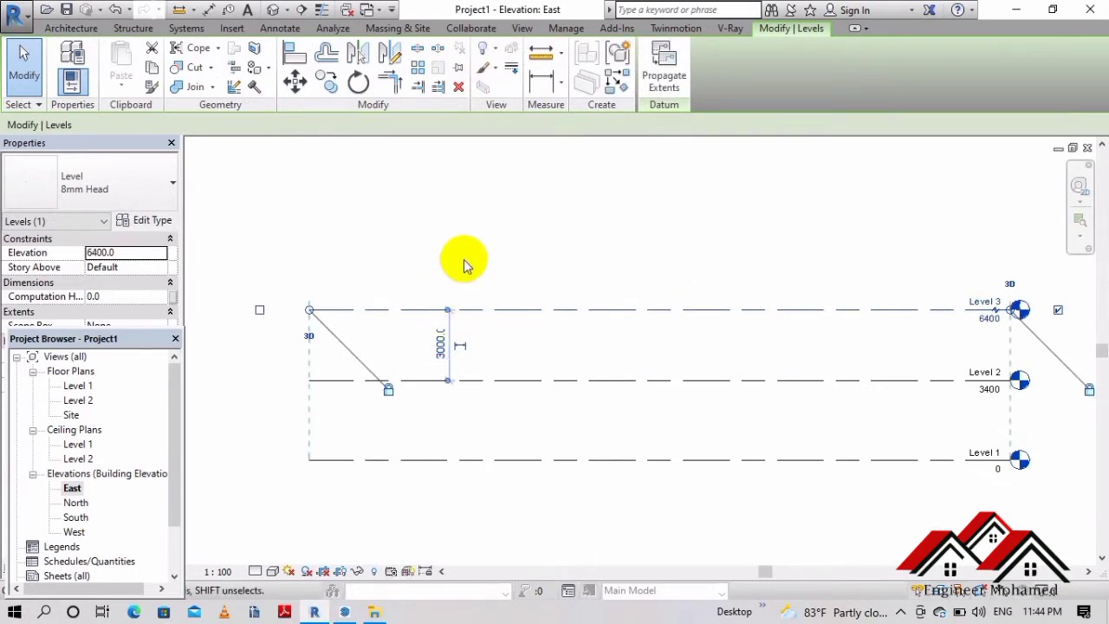
pyautogui.press('Escape')
# - Copy up twice more for Level 4 at 9400 and Level 5 at 12400
pyautogui.moveTo(505, 322); pyautogui.dragTo(614, 337, button='middle')
pyautogui.moveTo(492, 358); pyautogui.dragTo(440, 376, button='middle')
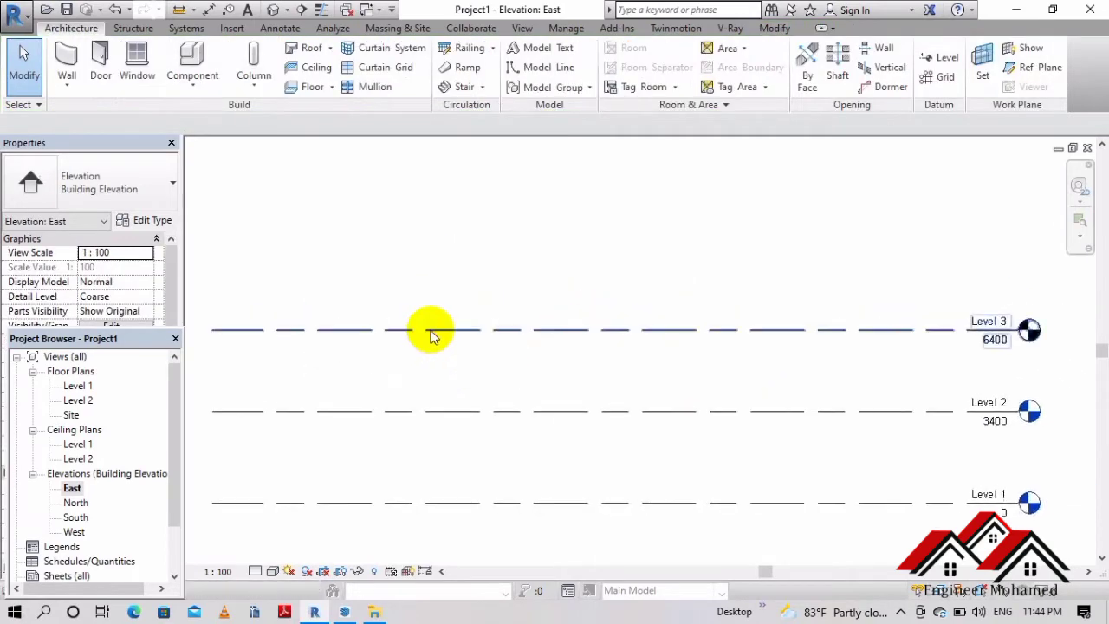
pyautogui.click(430, 329)
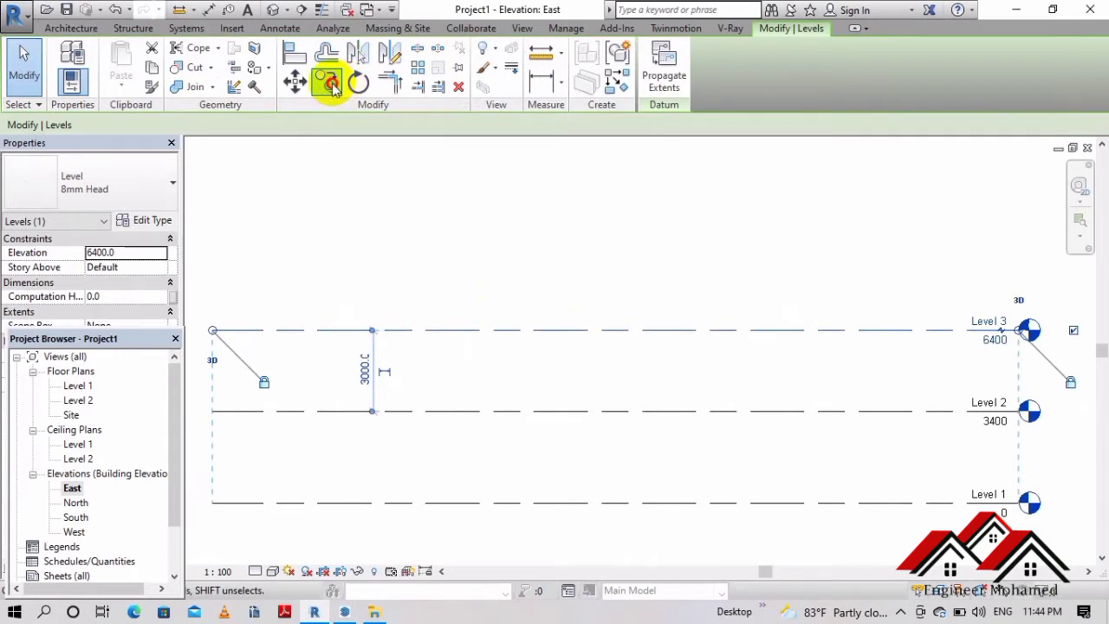
pyautogui.click(329, 82)
pyautogui.click(386, 412)
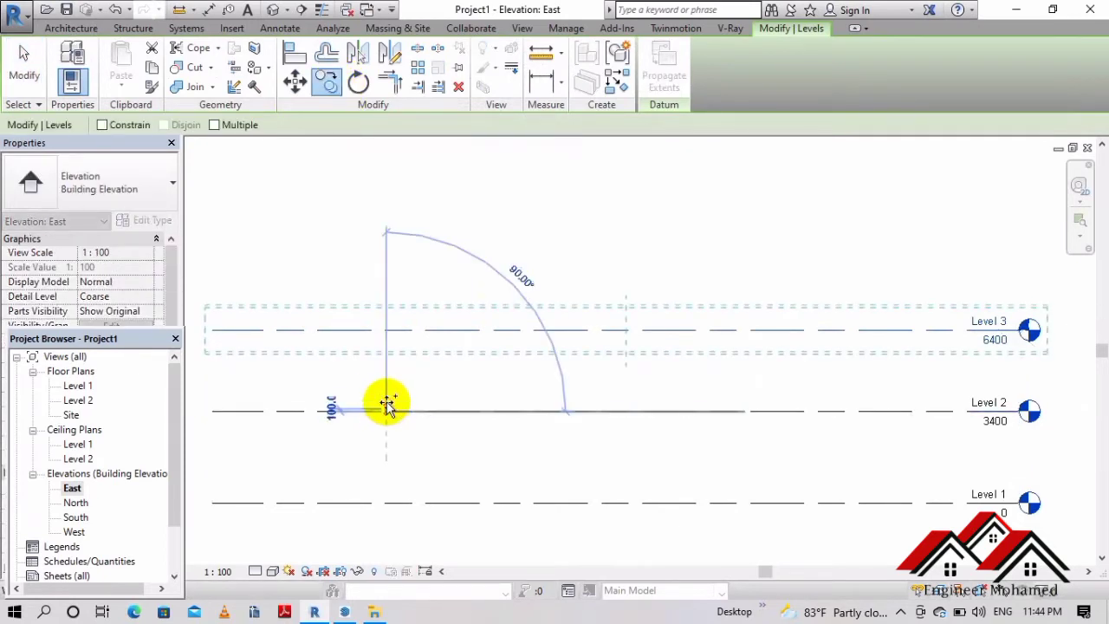
pyautogui.click(386, 331)
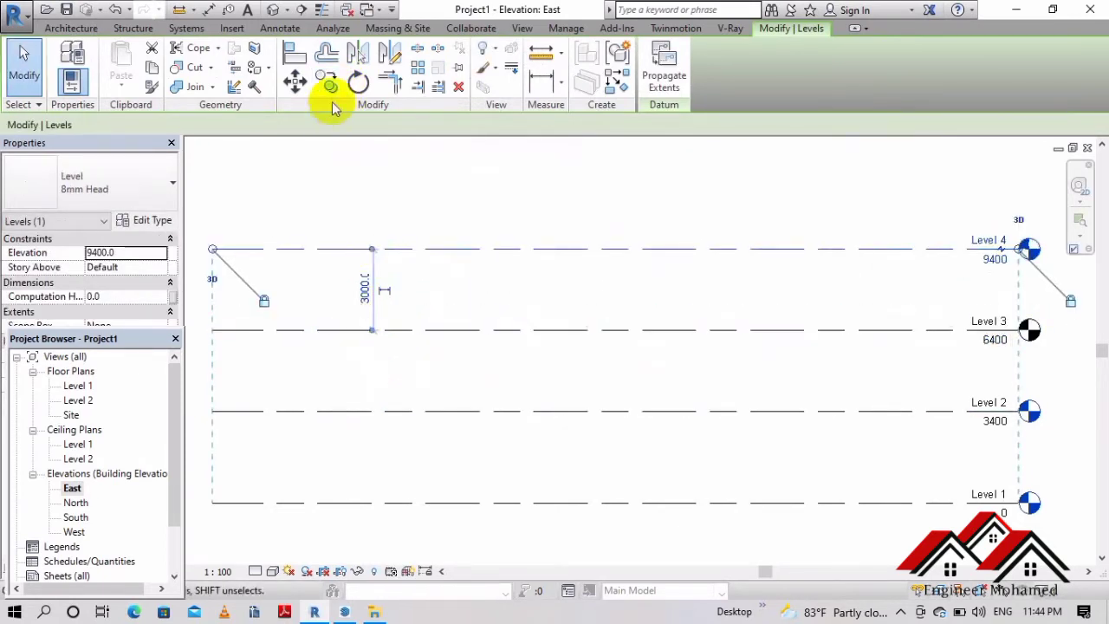
pyautogui.click(338, 84)
pyautogui.click(376, 330)
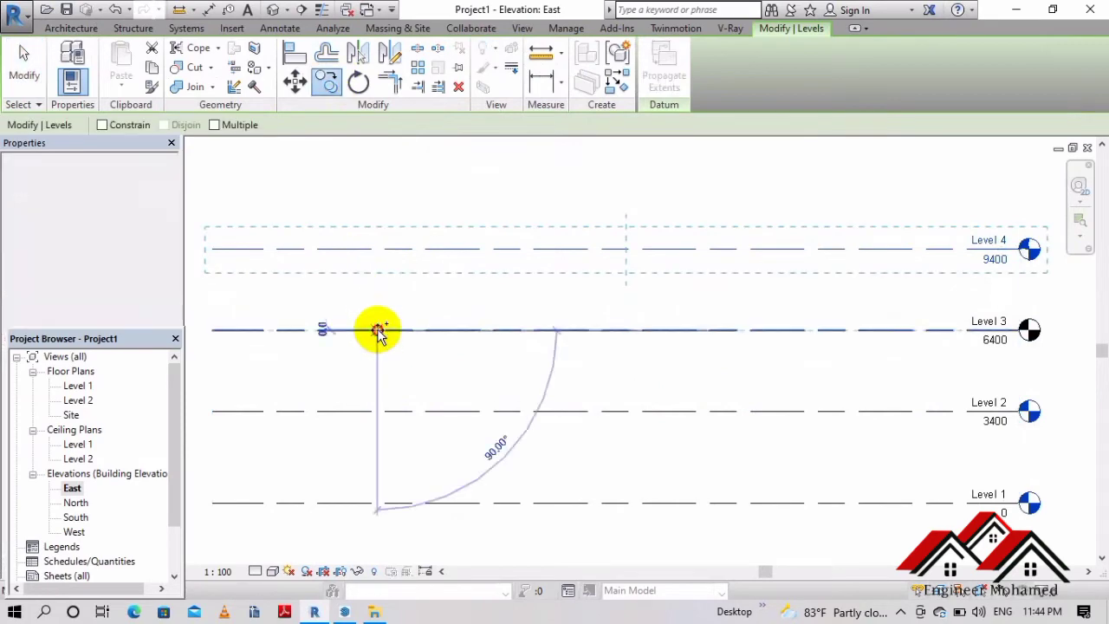
pyautogui.click(377, 248)
pyautogui.scroll(-3, 589, 321)
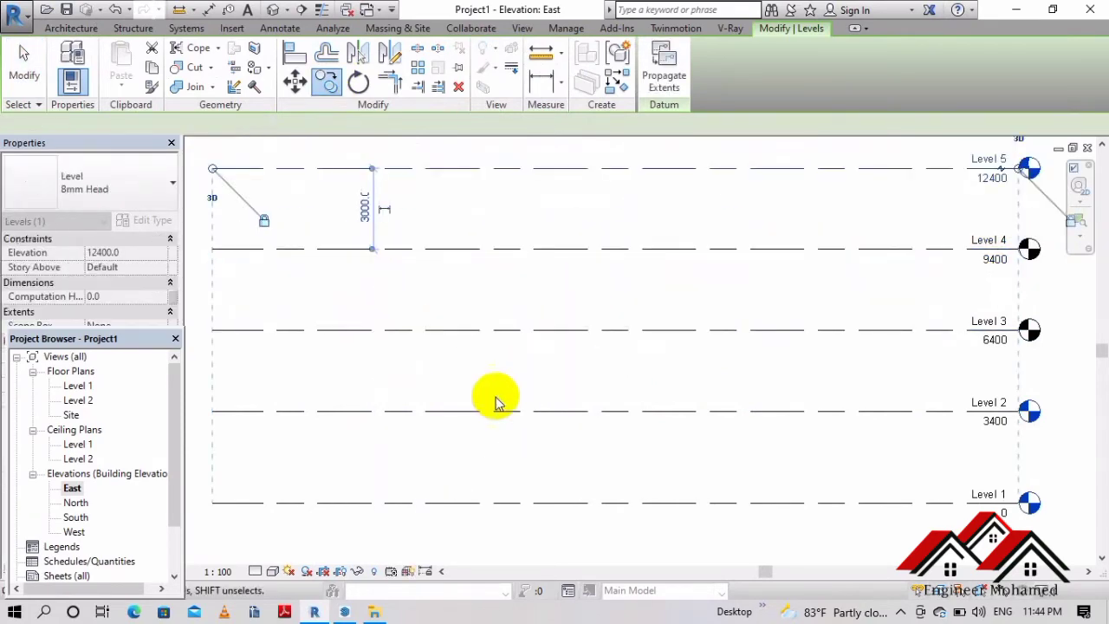
pyautogui.click(546, 212)
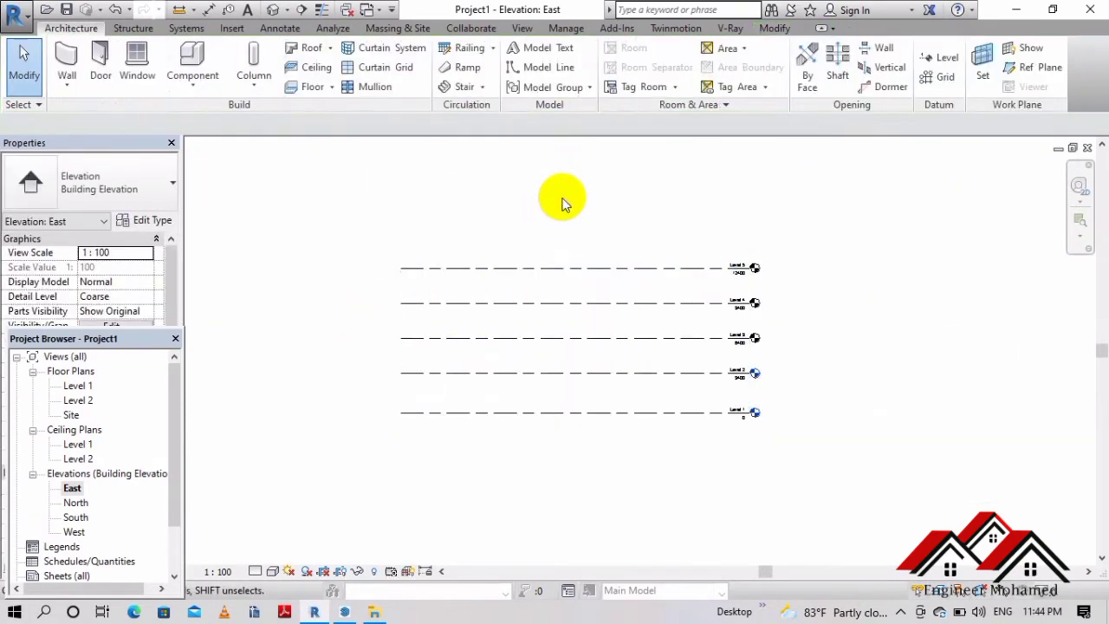
pyautogui.scroll(1, 624, 251)
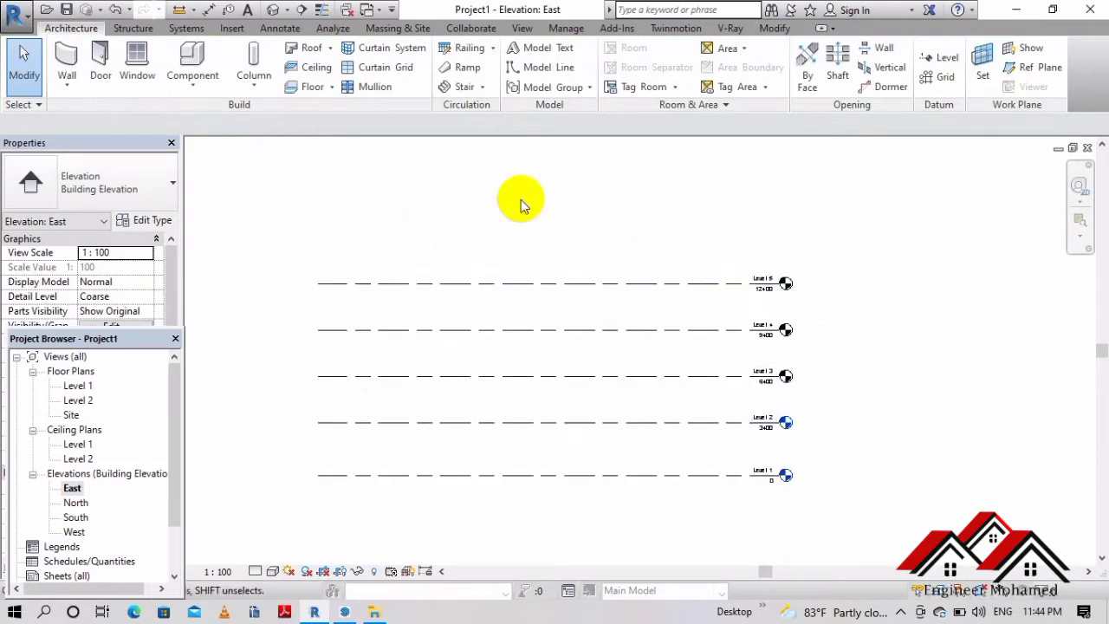
# - Draw vertical grid line 1 from below Level 1 to above Level 5
pyautogui.click(939, 79)
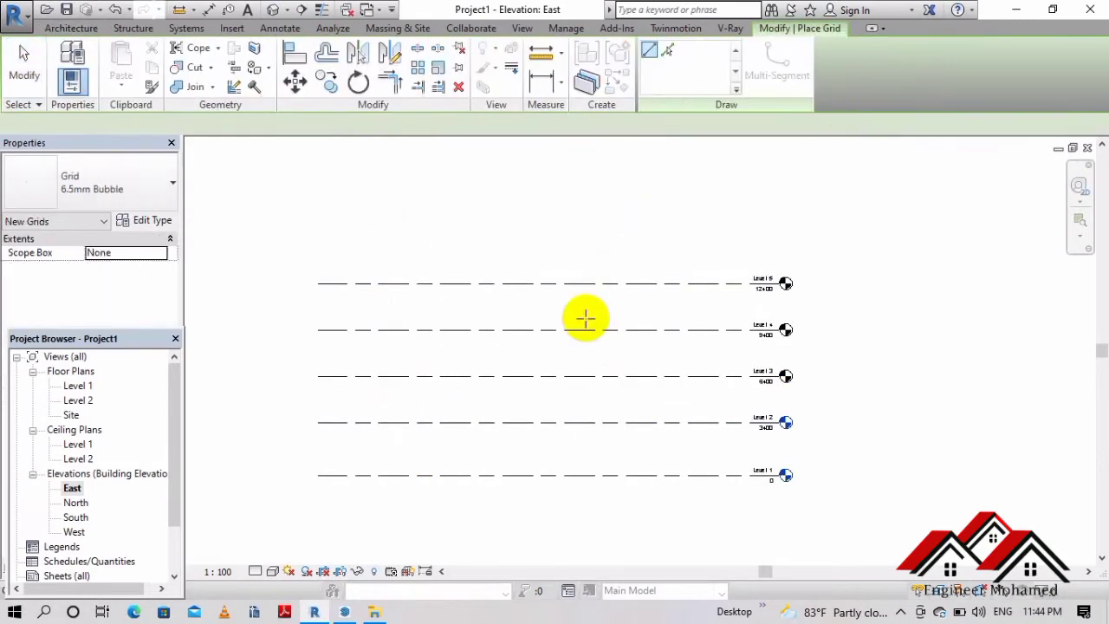
pyautogui.click(455, 520)
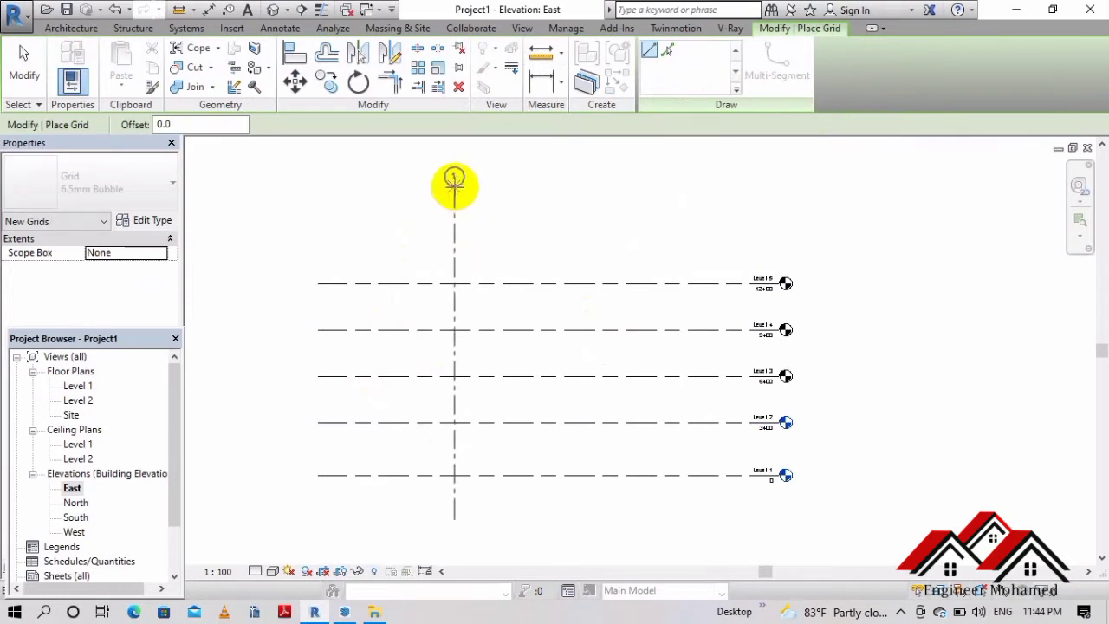
pyautogui.click(454, 182)
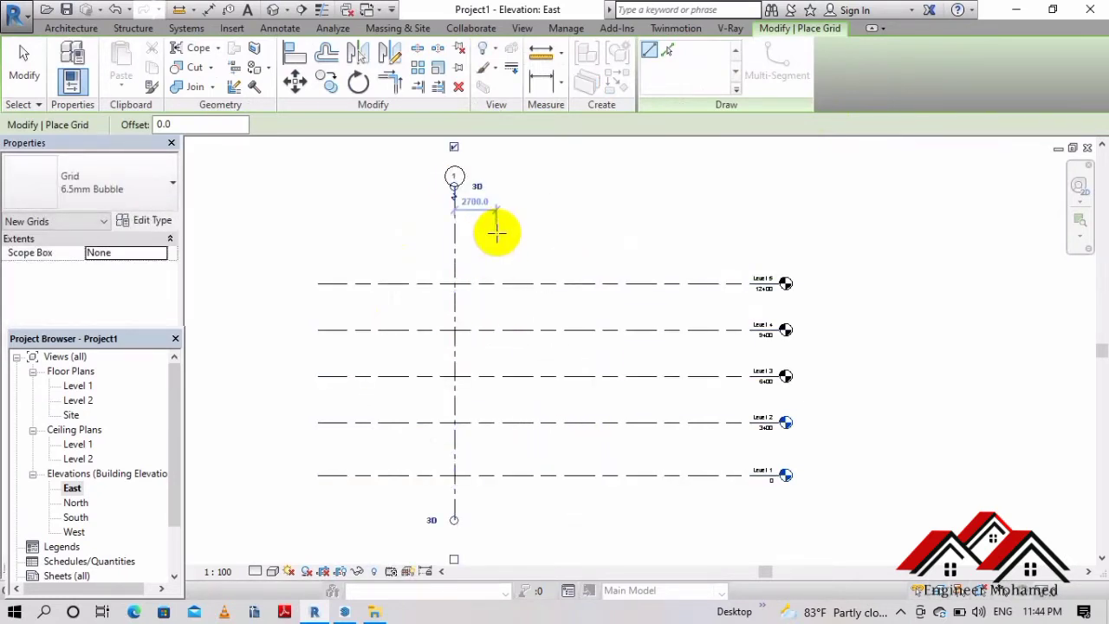
pyautogui.press('Escape')
pyautogui.press('Escape')
# - Turn on the grid type's End 1 plan-view symbol so bubbles show at both ends
pyautogui.click(455, 223)
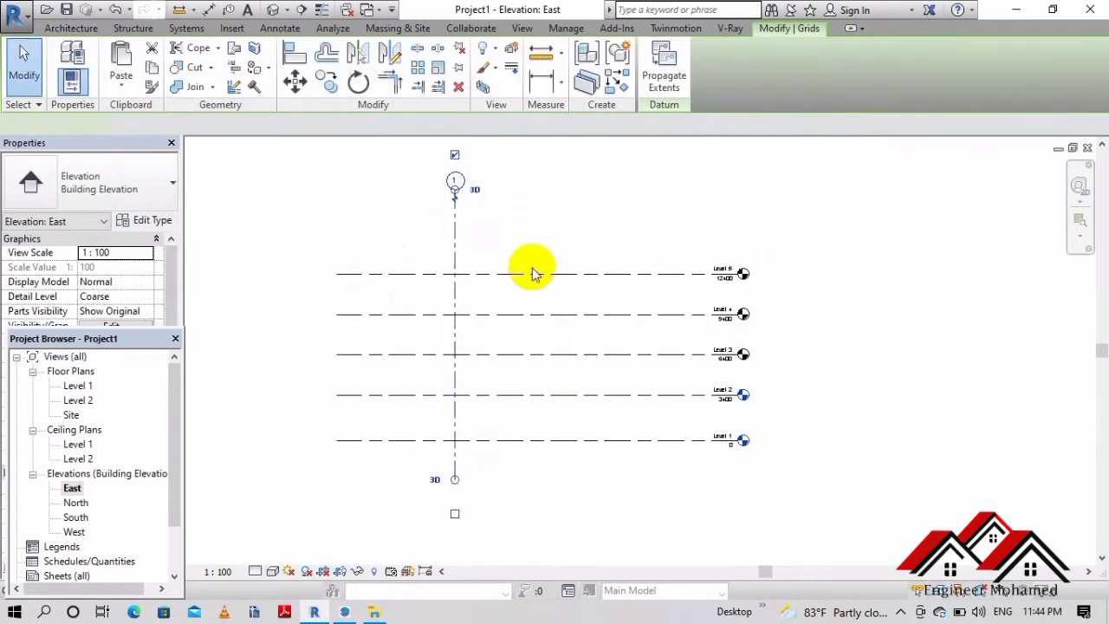
pyautogui.click(138, 222)
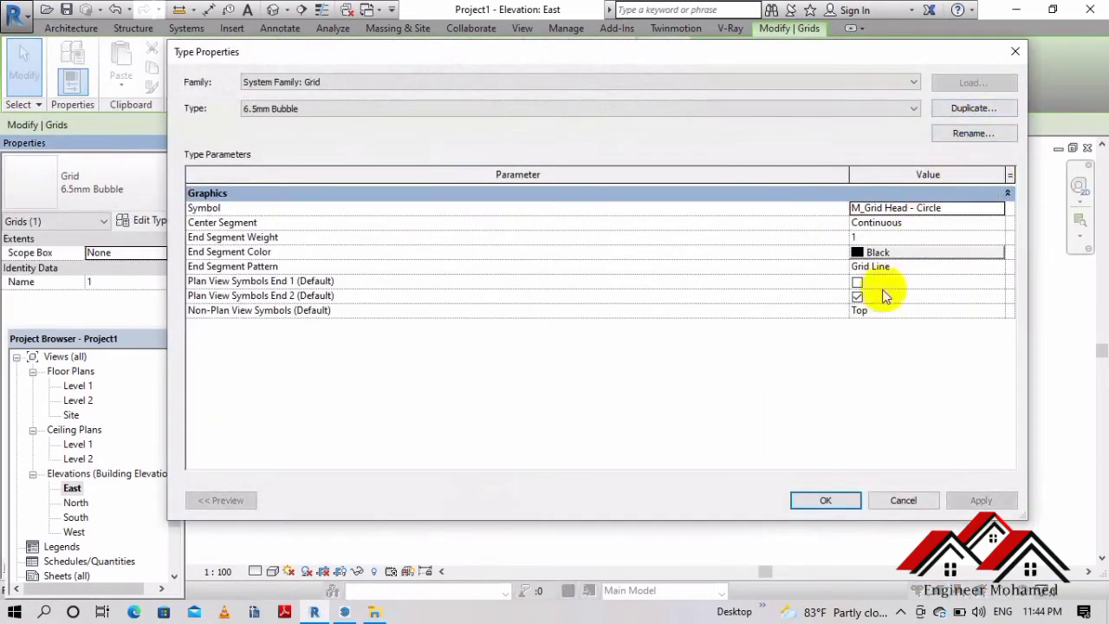
pyautogui.click(862, 281)
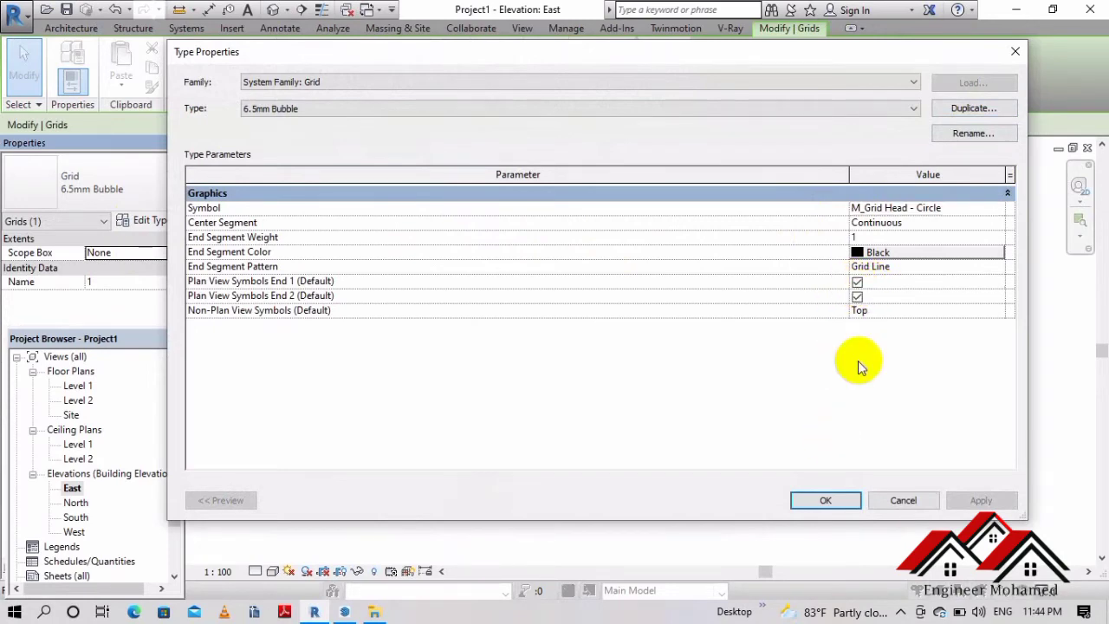
pyautogui.click(825, 493)
pyautogui.press('Escape')
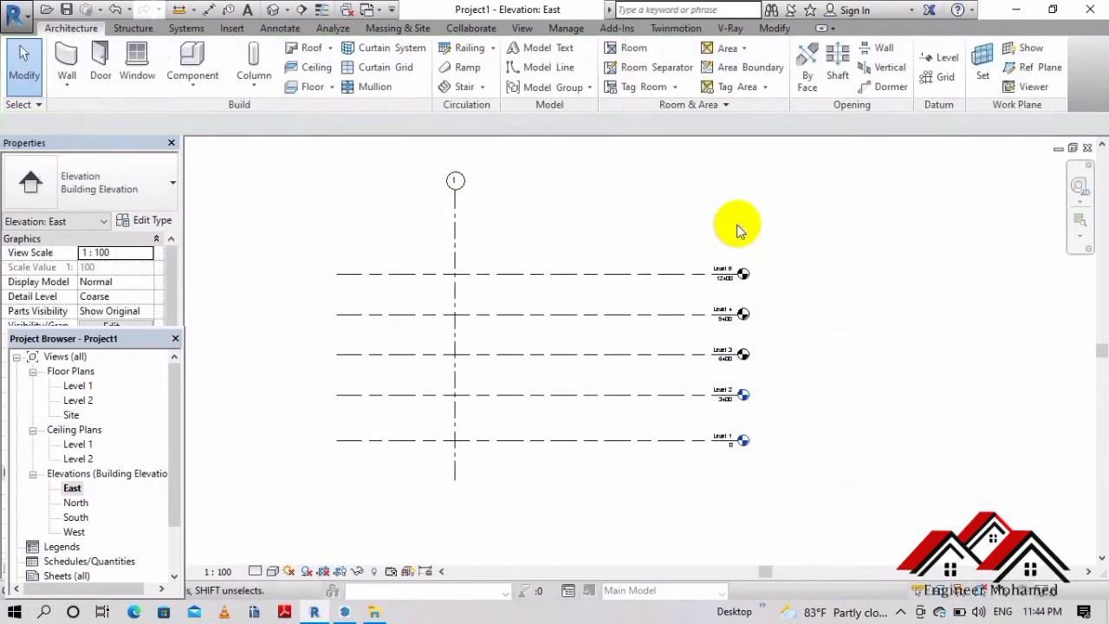
pyautogui.scroll(2, 427, 188)
pyautogui.click(470, 232)
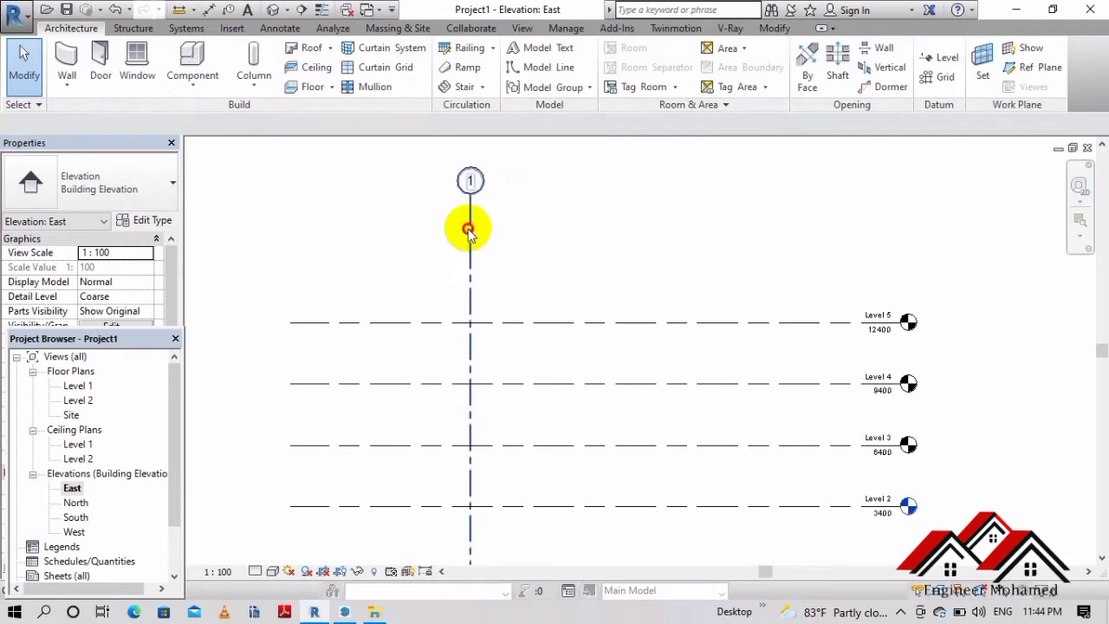
pyautogui.scroll(-1, 503, 253)
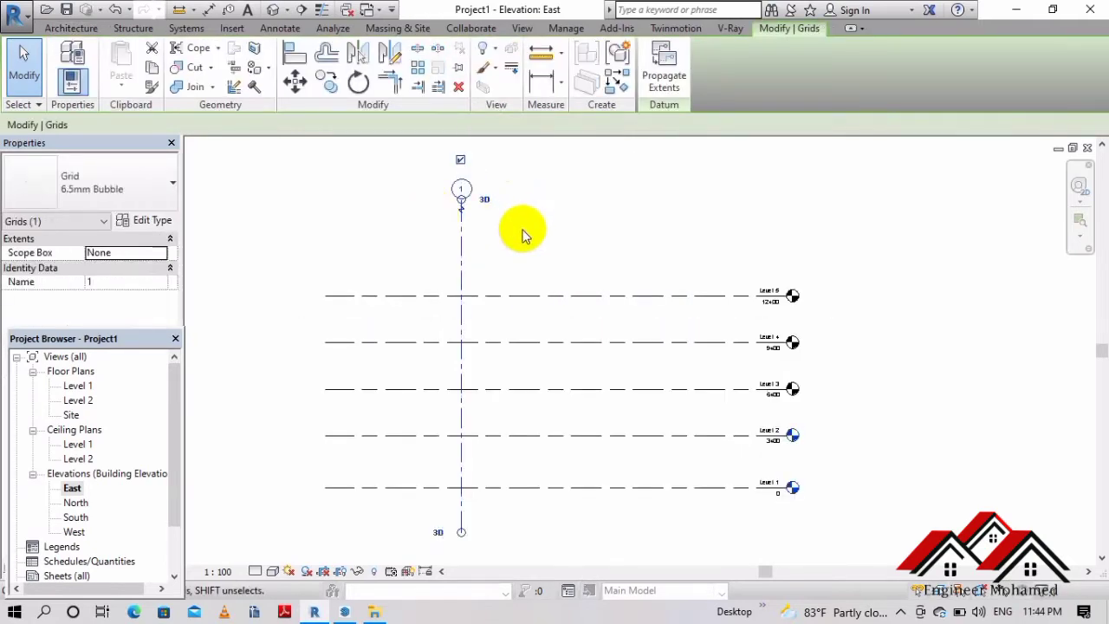
pyautogui.click(511, 255)
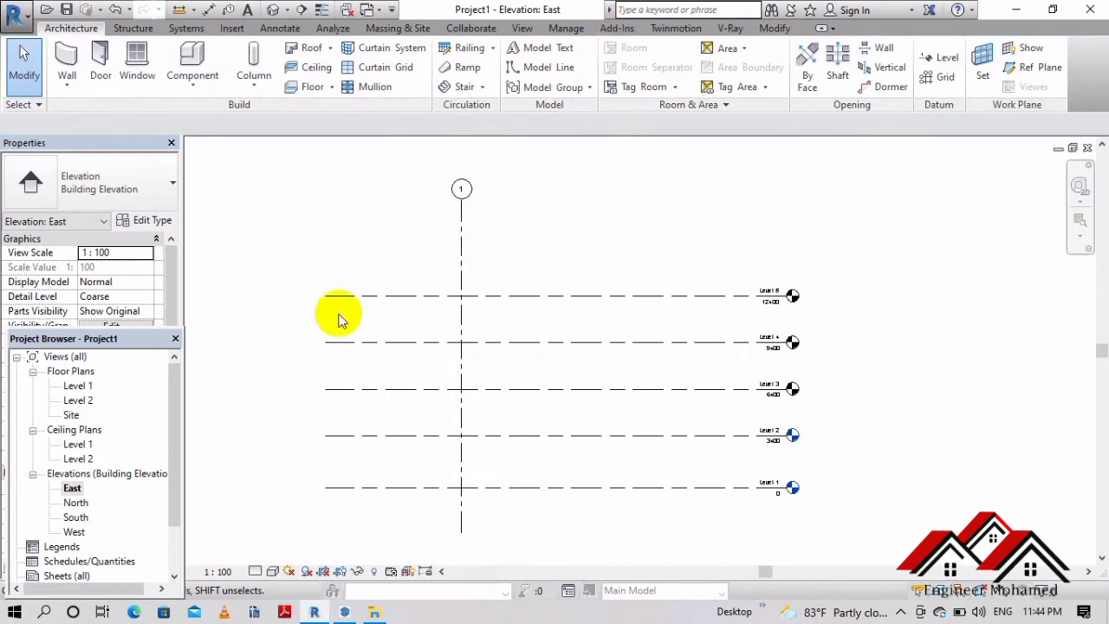
pyautogui.click(428, 296)
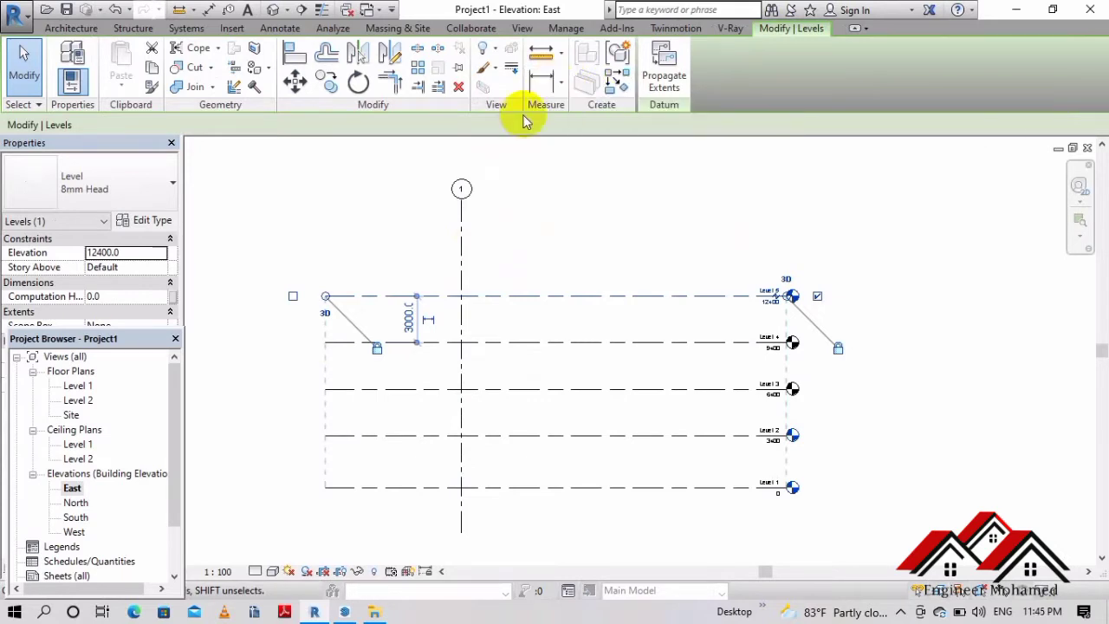
# - Dimension the level spacings from Level 5 to Level 1: 3000, 3000, 3000, 3400
pyautogui.click(561, 87)
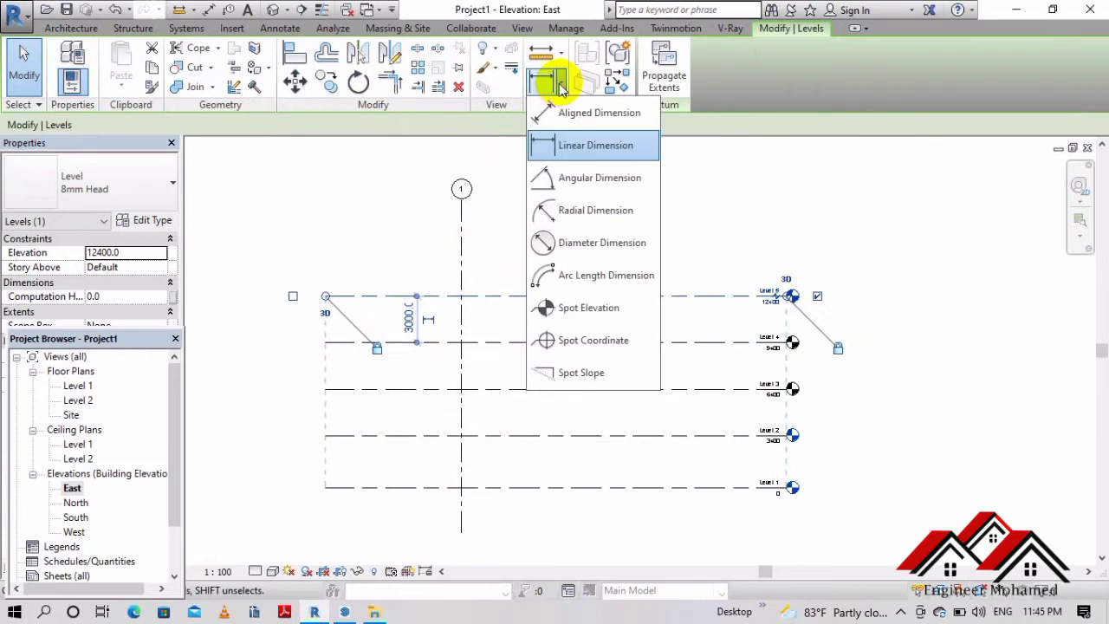
pyautogui.press('Escape')
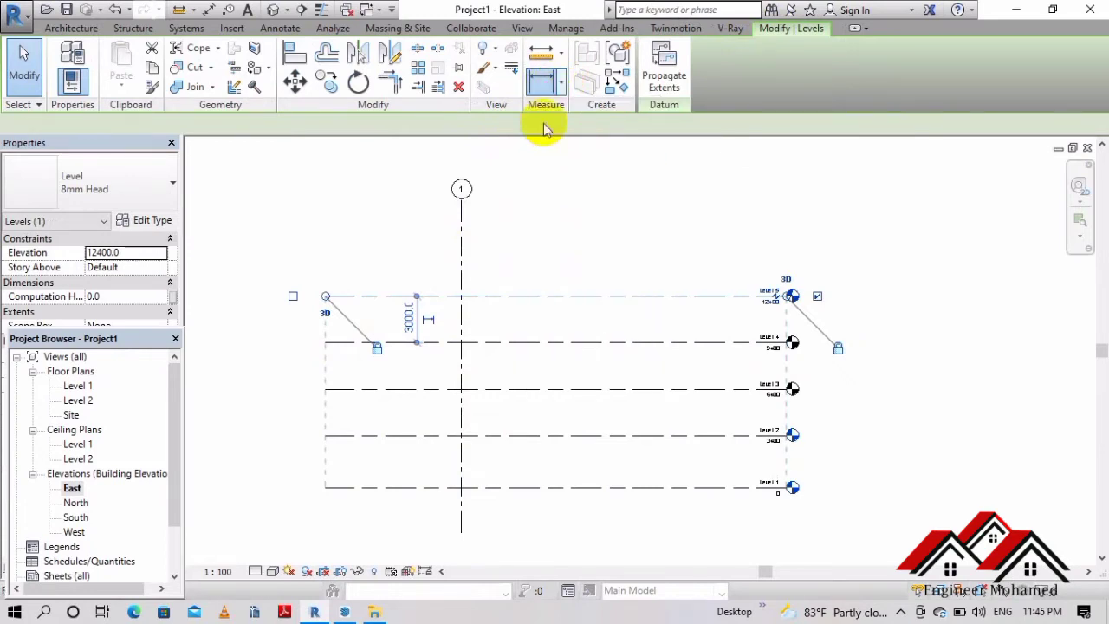
pyautogui.scroll(3, 459, 320)
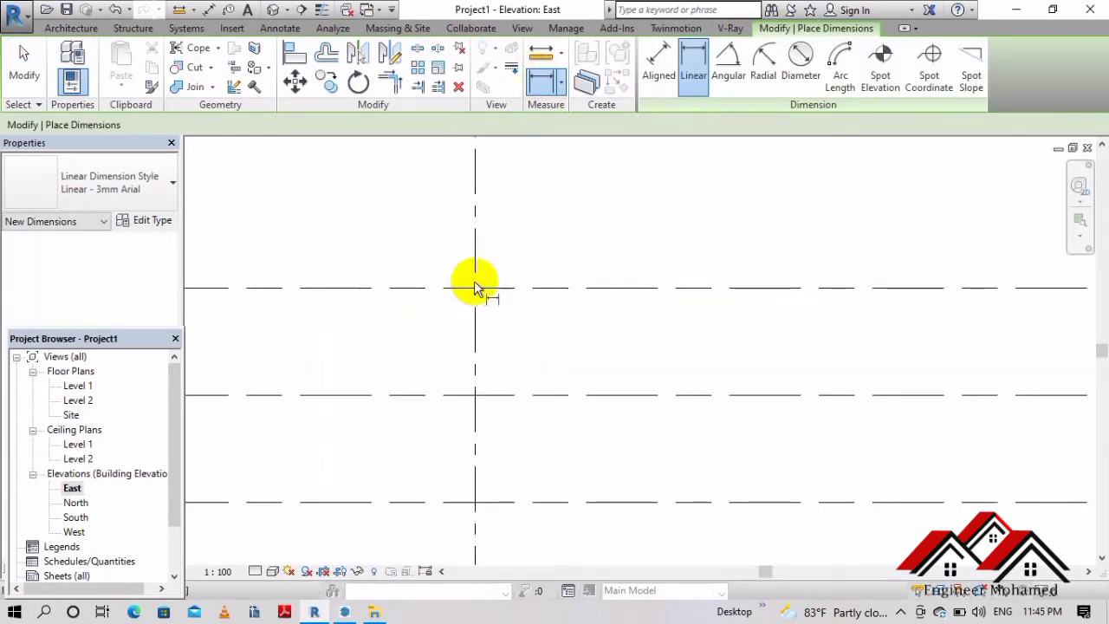
pyautogui.click(474, 287)
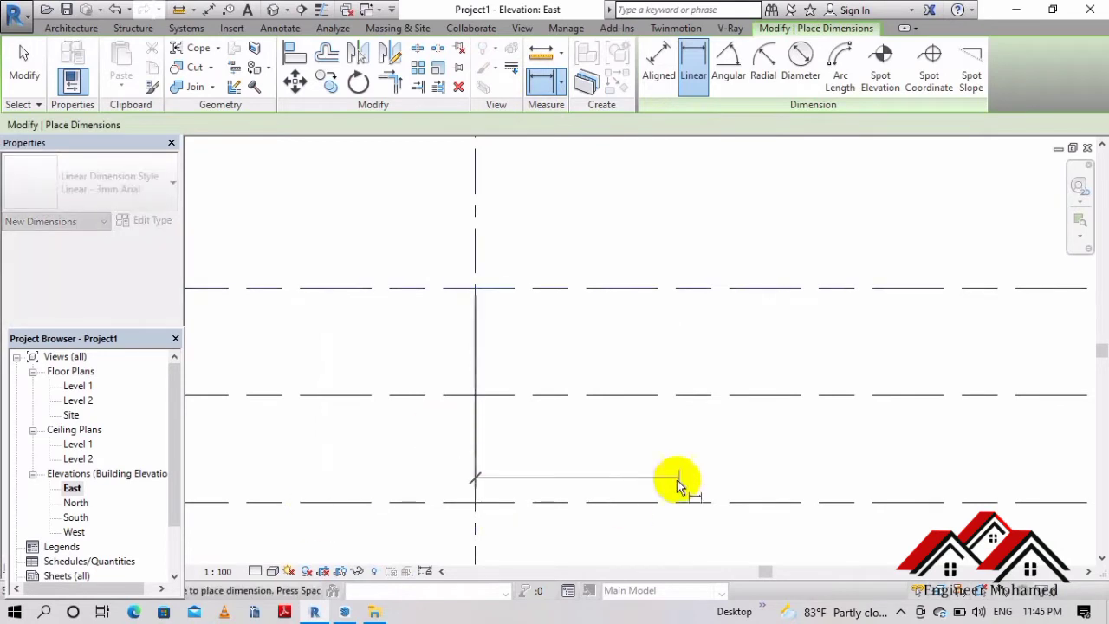
pyautogui.click(475, 395)
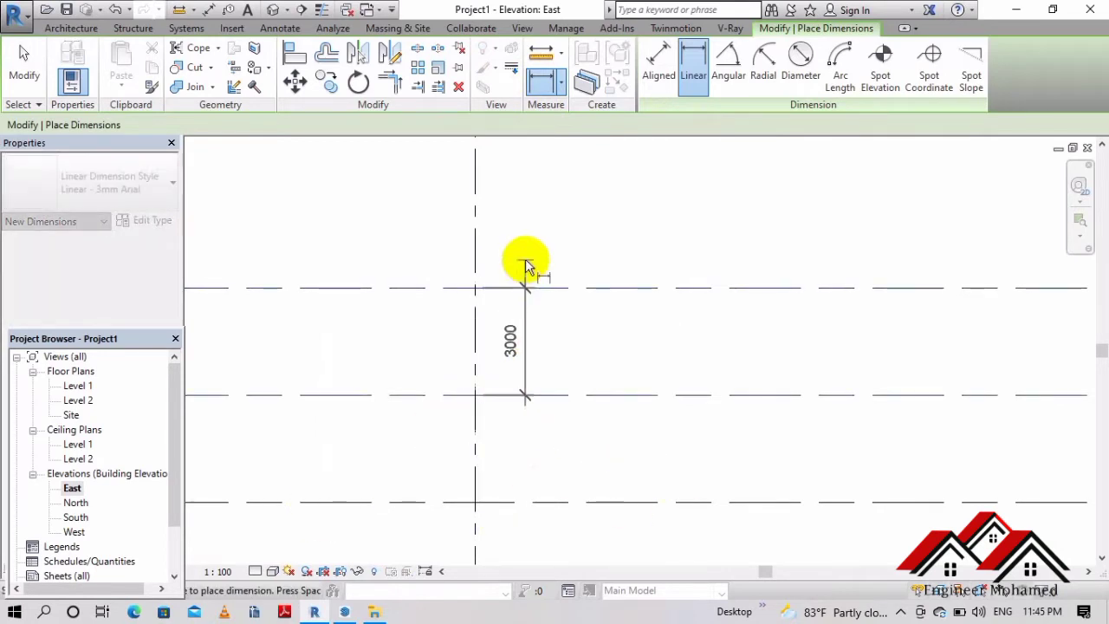
pyautogui.scroll(-3, 524, 263)
pyautogui.click(498, 380)
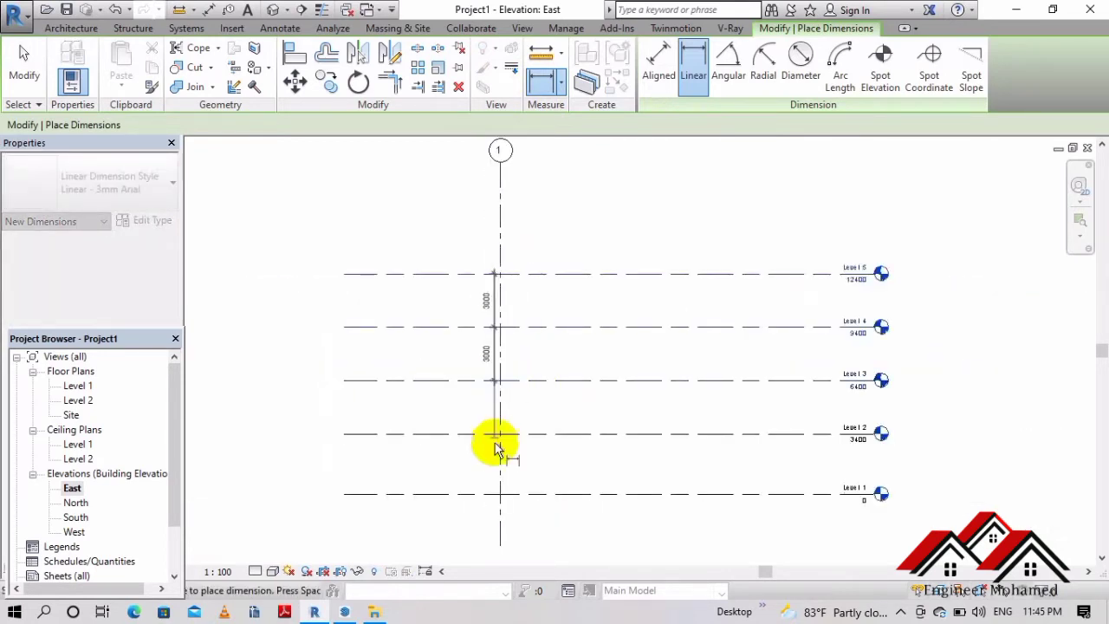
pyautogui.click(499, 433)
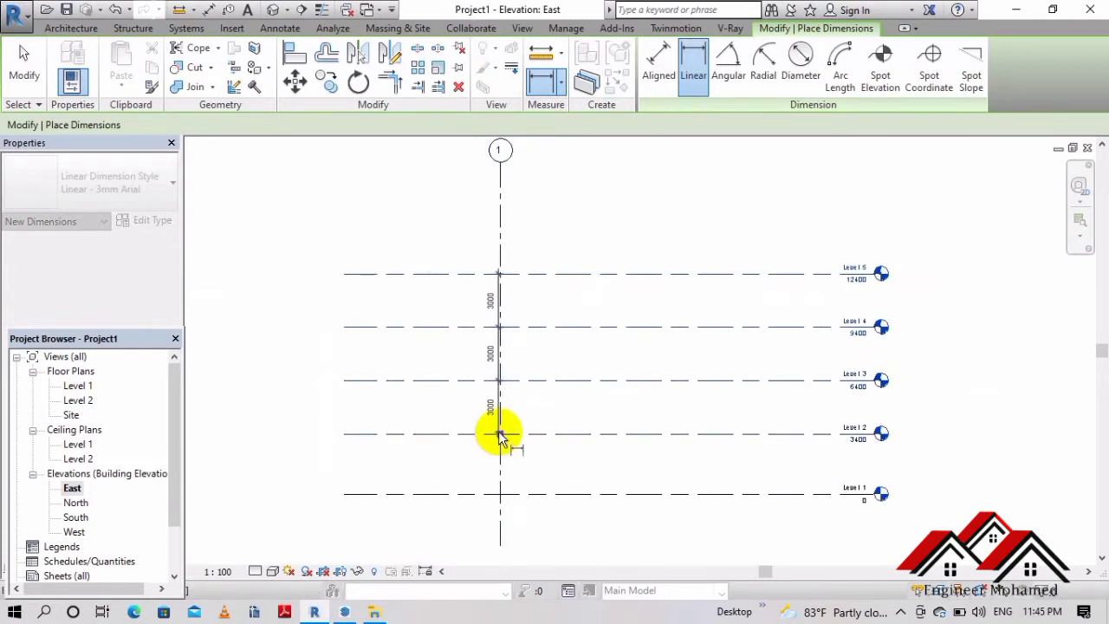
pyautogui.click(500, 496)
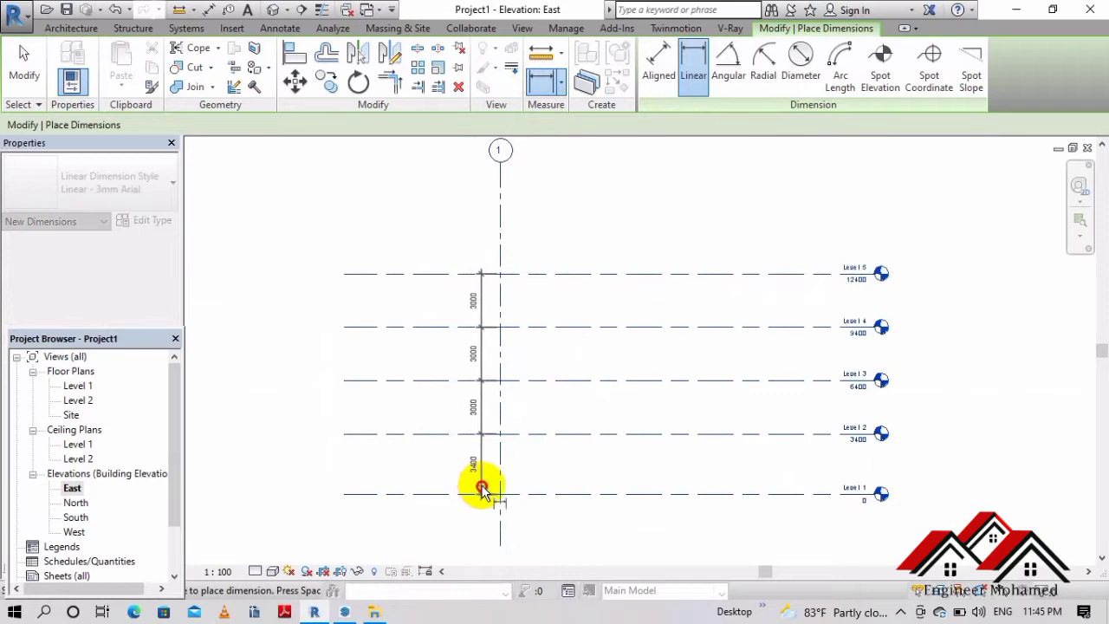
pyautogui.click(476, 489)
pyautogui.scroll(1, 509, 374)
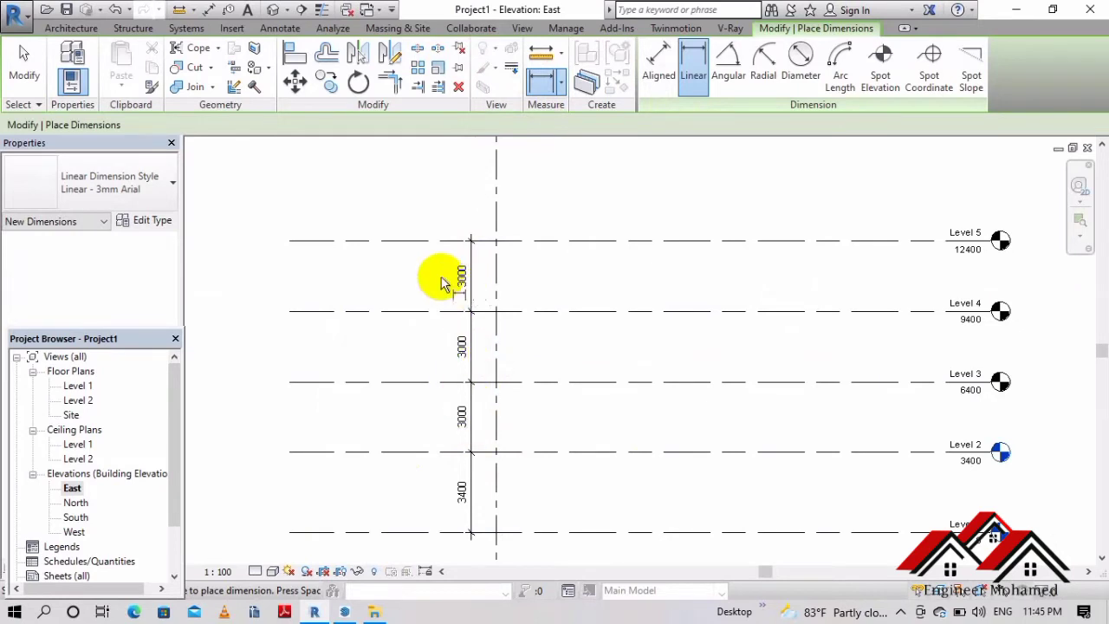
pyautogui.scroll(-1, 468, 271)
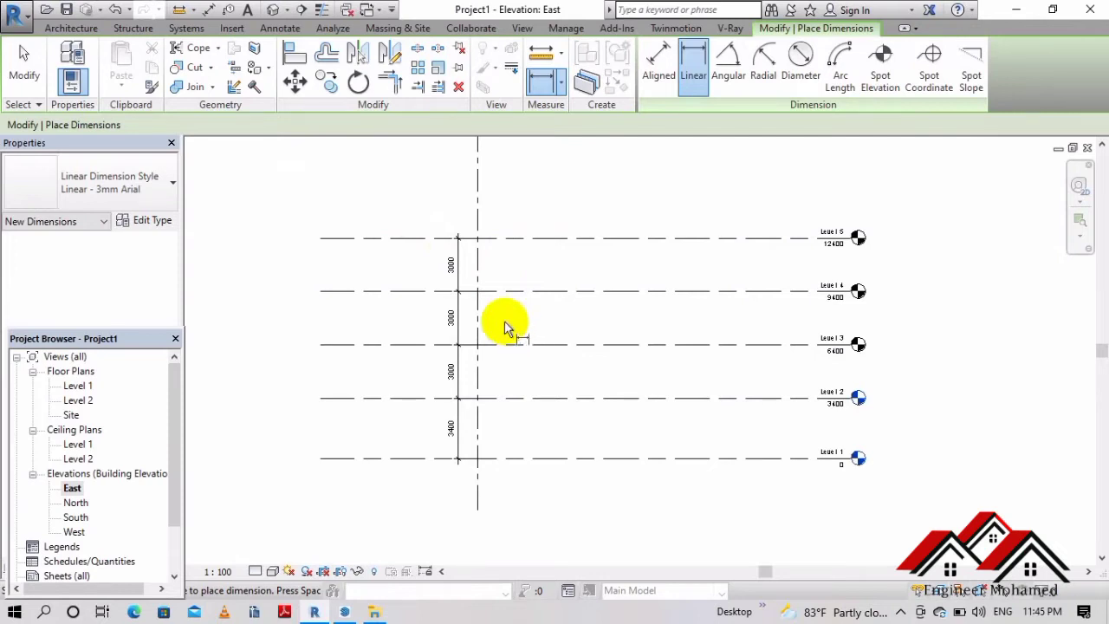
pyautogui.click(25, 61)
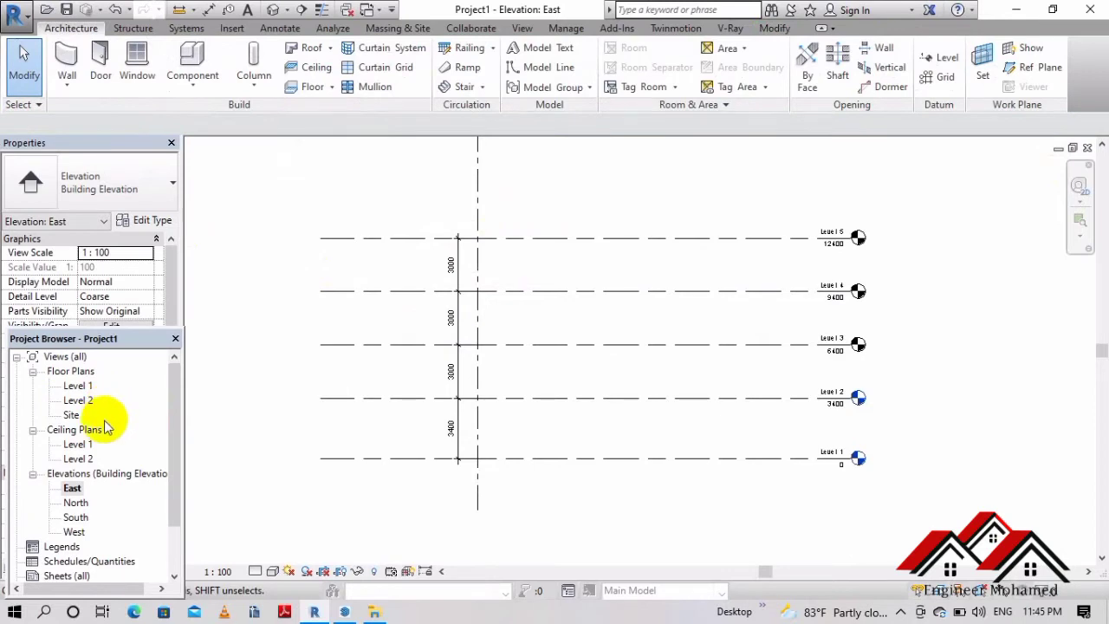
# - In the Level 1 plan, copy grid 1 by 10000 to create grid 2
pyautogui.click(161, 384)
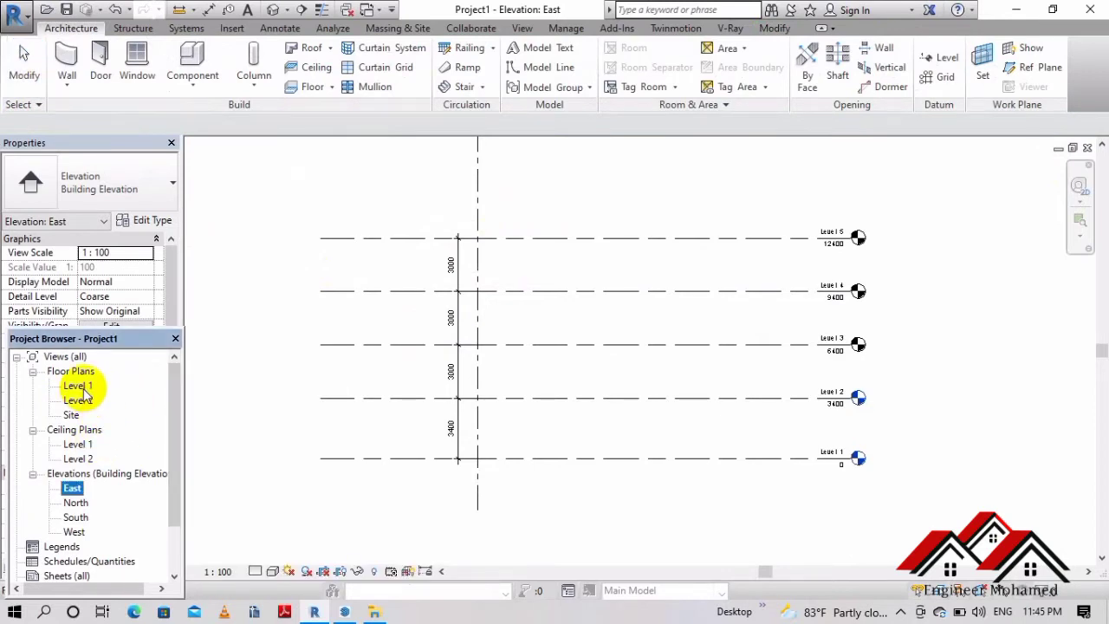
pyautogui.doubleClick(79, 387)
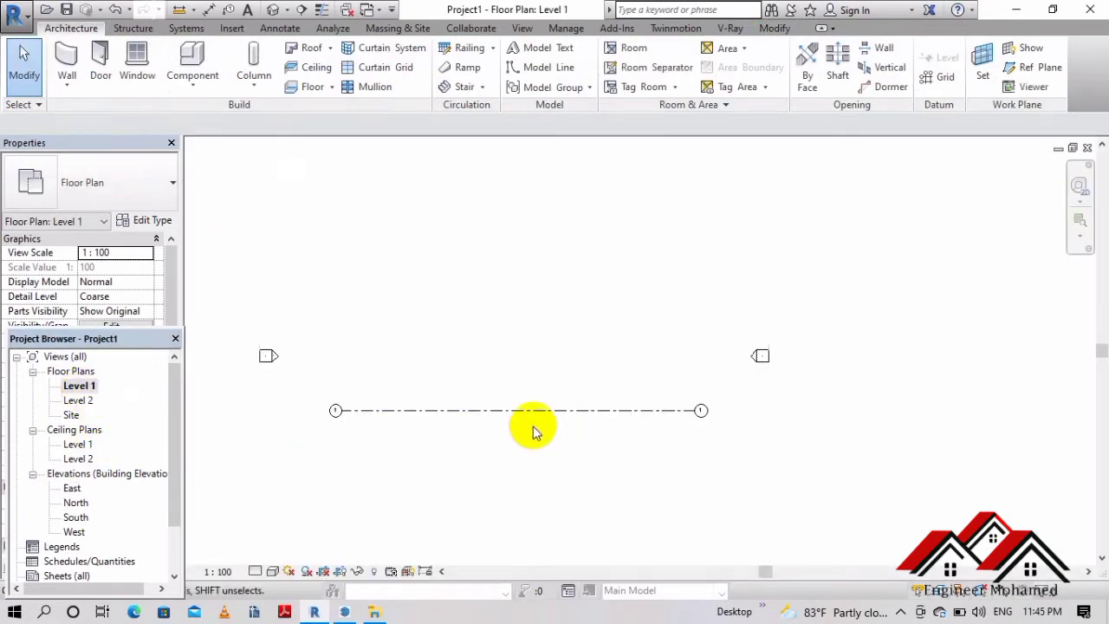
pyautogui.scroll(1, 532, 426)
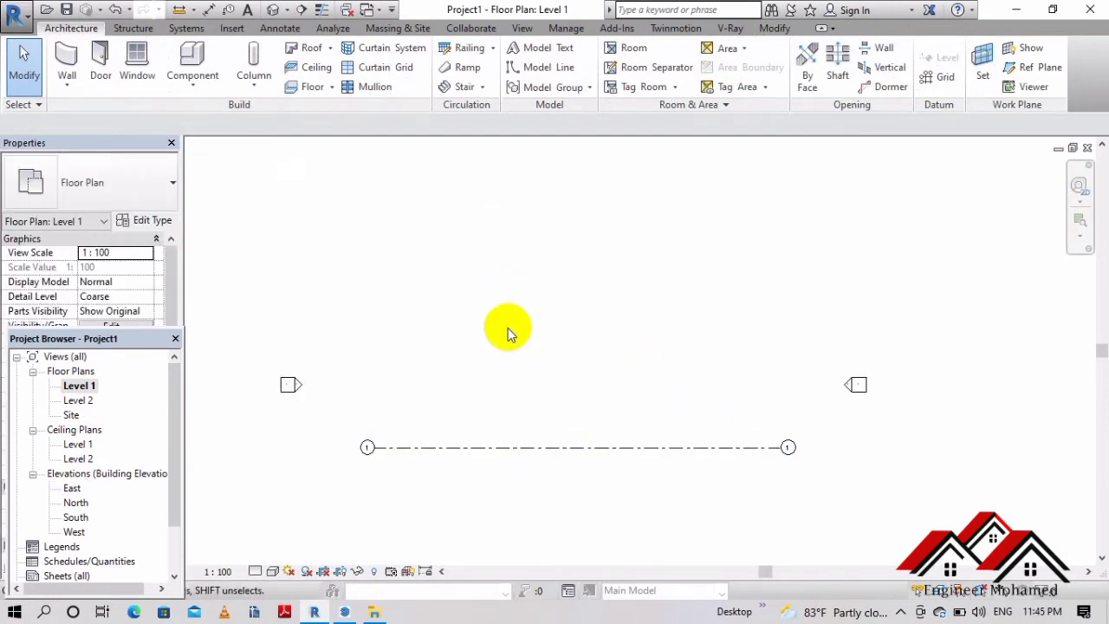
pyautogui.scroll(-1, 626, 445)
pyautogui.scroll(1, 623, 445)
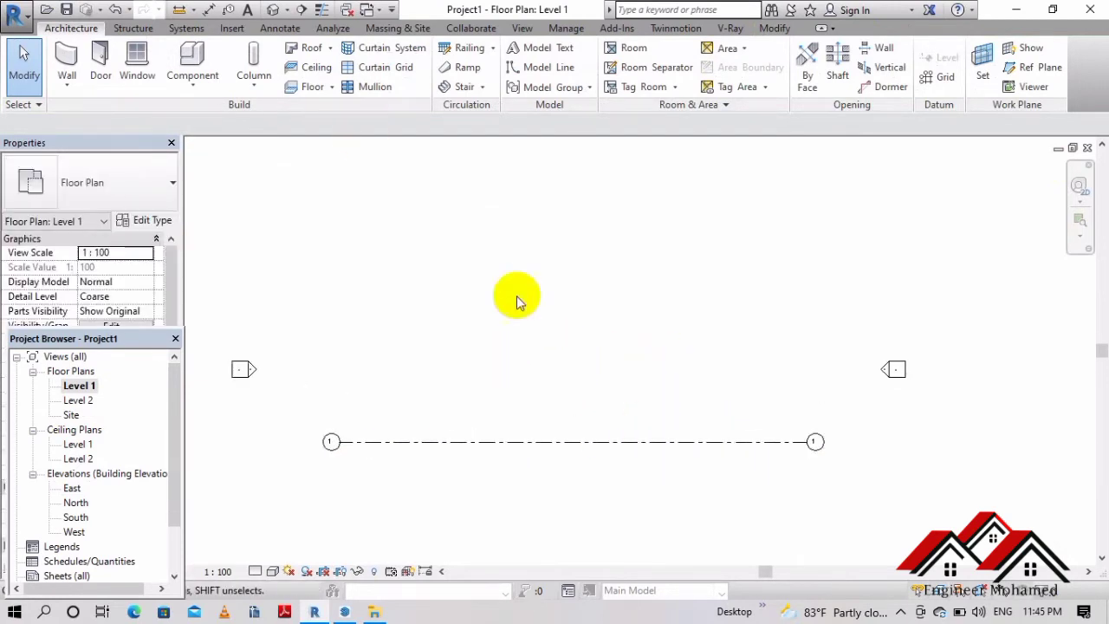
pyautogui.click(650, 442)
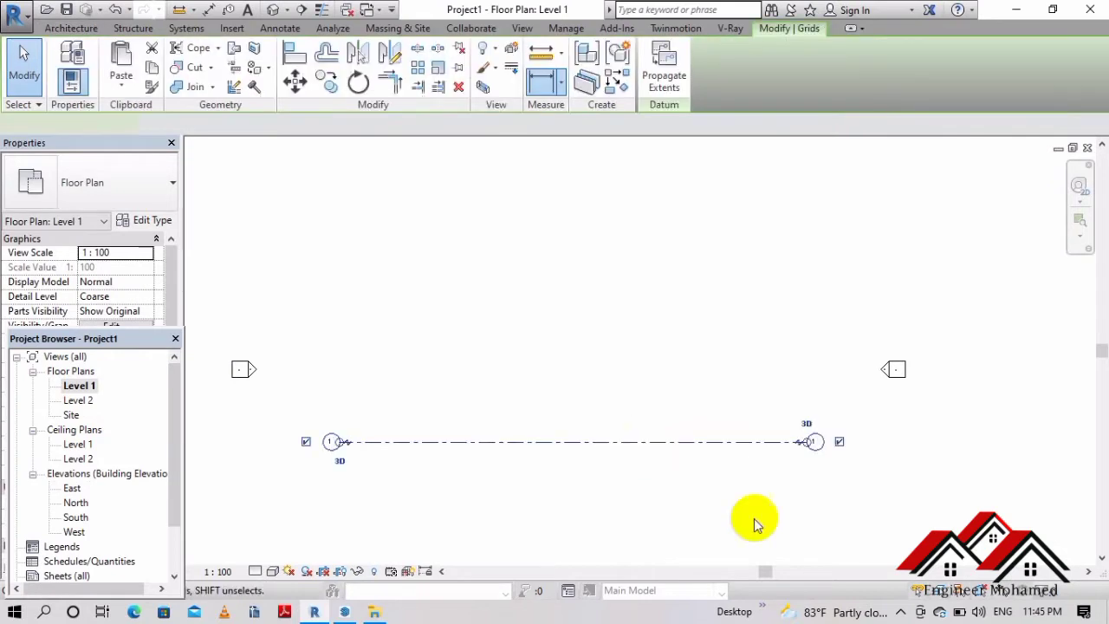
pyautogui.click(327, 84)
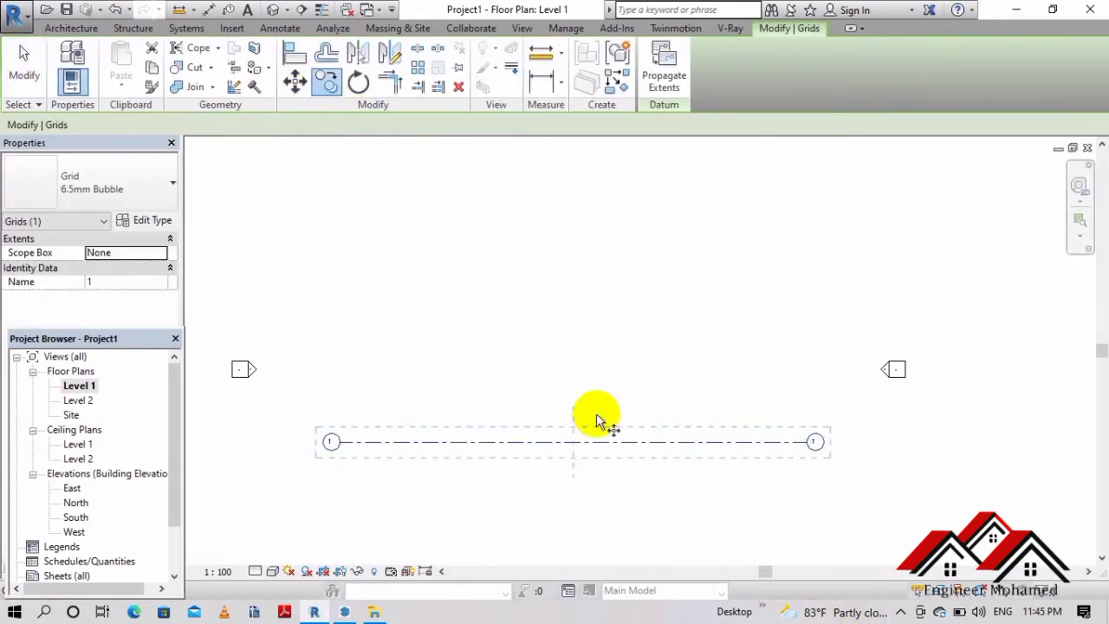
pyautogui.click(574, 443)
pyautogui.write('10m')
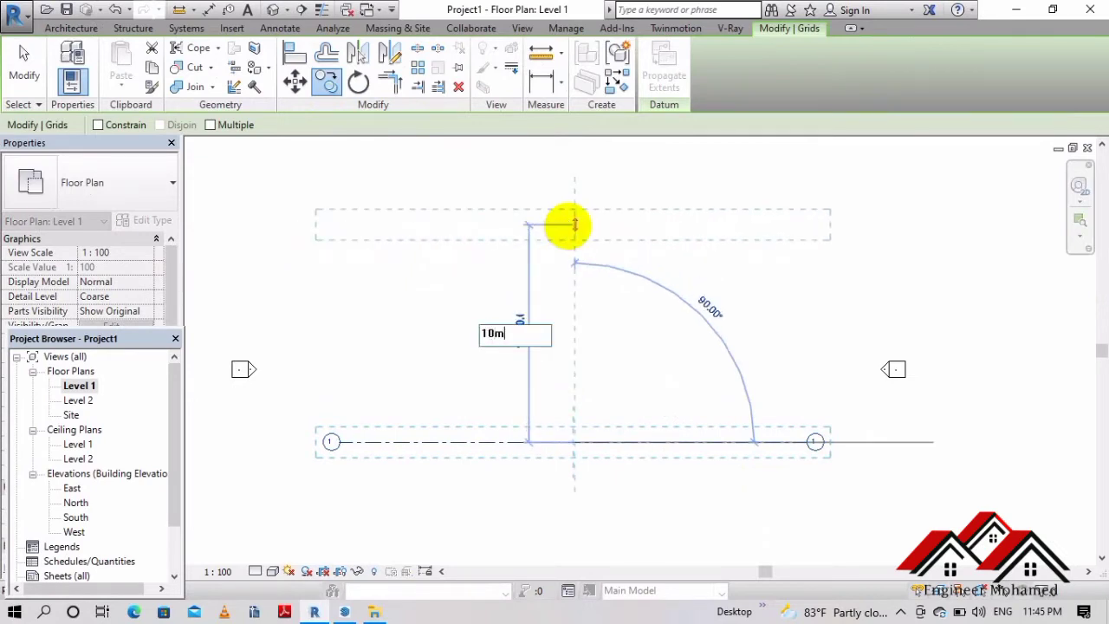
pyautogui.press('Return')
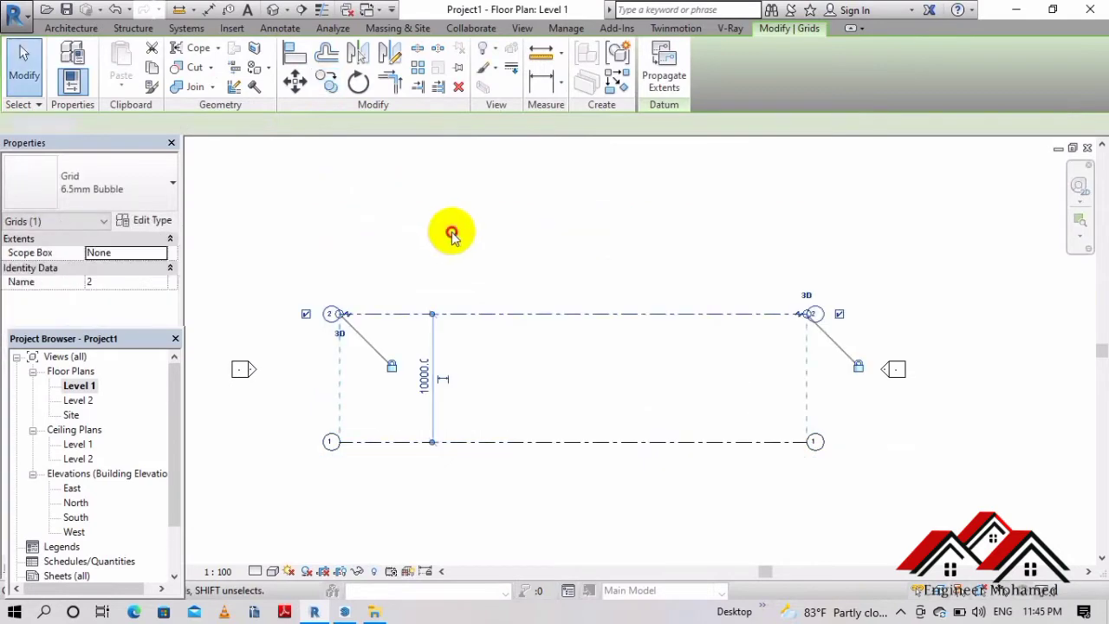
pyautogui.click(448, 232)
pyautogui.click(509, 313)
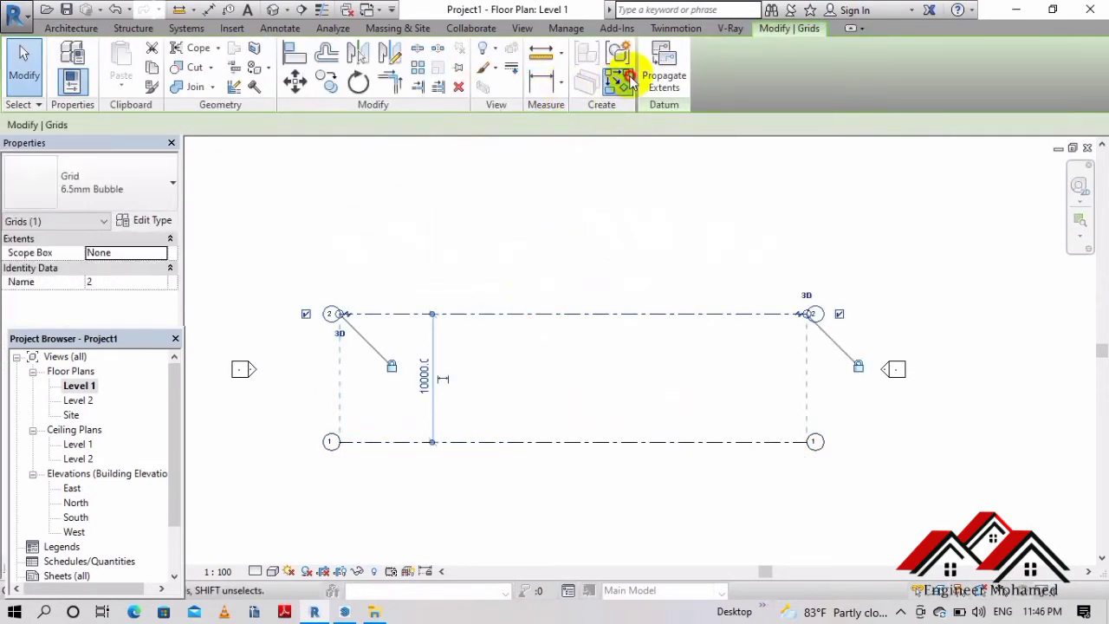
# - Draw vertical grids 3 and 4 across grids 1 and 2 with GR
pyautogui.press('g')
pyautogui.press('r')
pyautogui.click(481, 225)
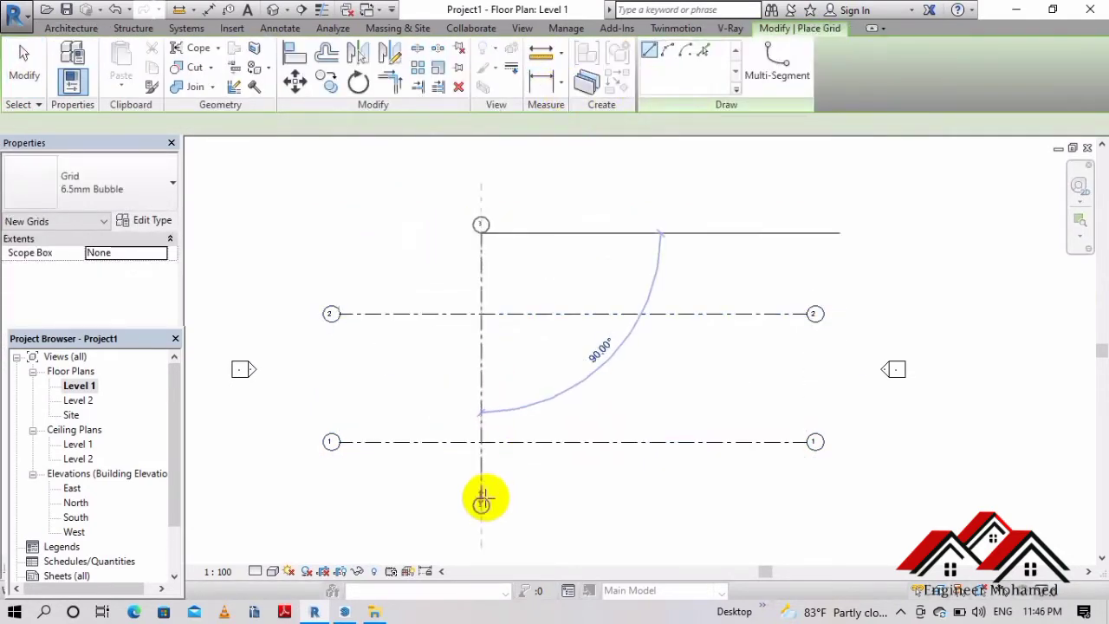
pyautogui.click(482, 499)
pyautogui.click(642, 220)
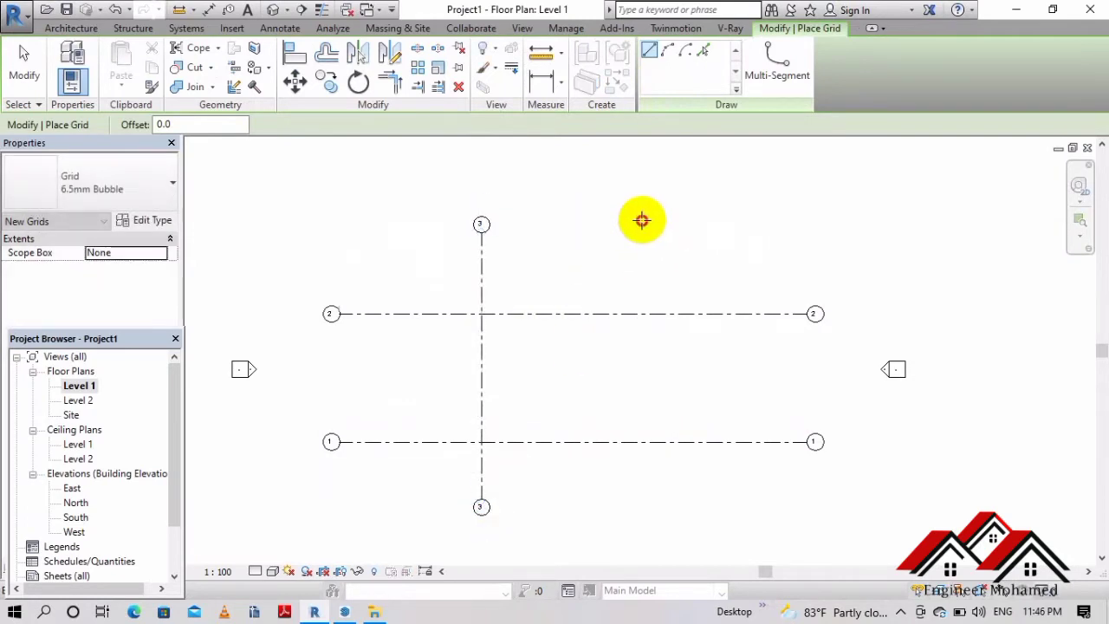
pyautogui.click(643, 485)
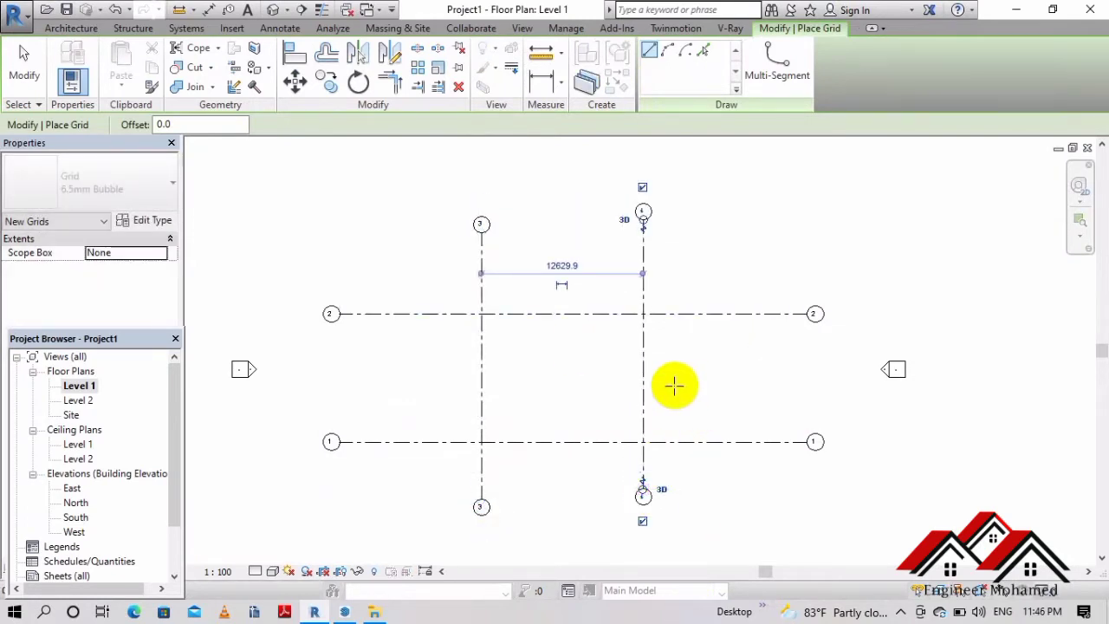
pyautogui.press('Escape')
pyautogui.press('Escape')
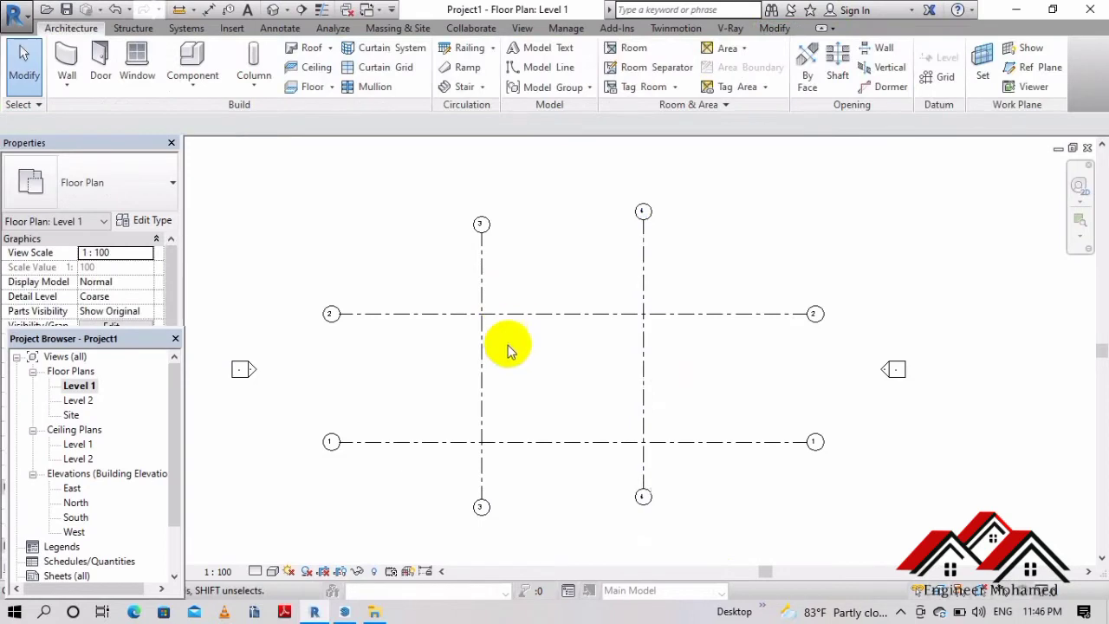
pyautogui.scroll(2, 529, 359)
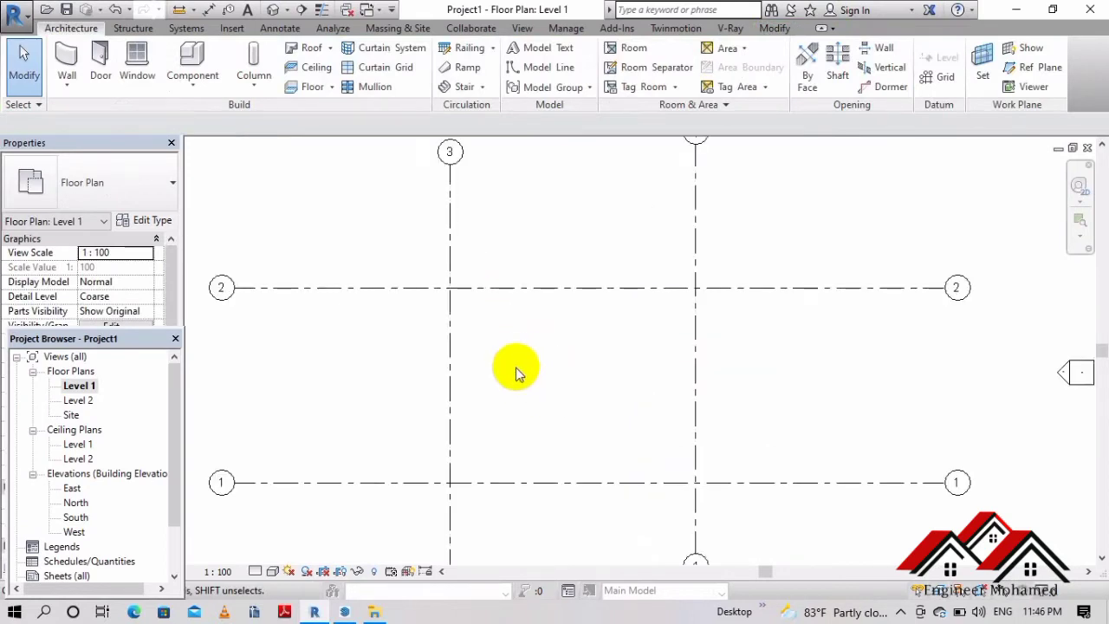
# - Start a floor on Level 1, then cancel the unfinished boundary sketch
pyautogui.scroll(-1, 495, 277)
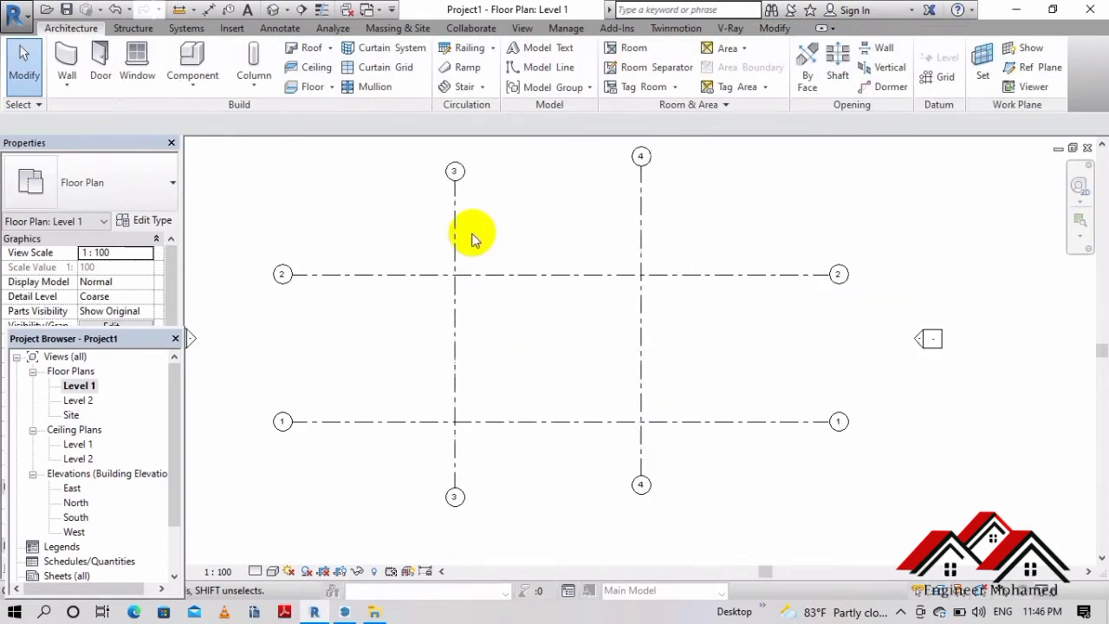
pyautogui.moveTo(537, 252)
pyautogui.mouseDown(button='middle')
pyautogui.moveTo(577, 299)
pyautogui.moveTo(565, 299)
pyautogui.mouseUp(button='middle')
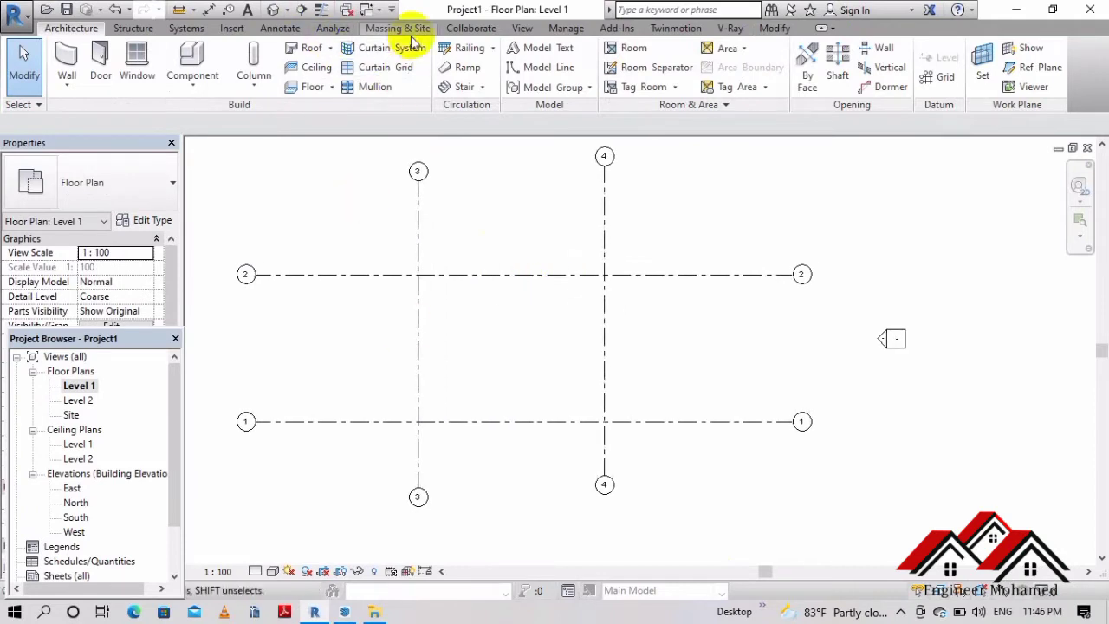
pyautogui.click(309, 88)
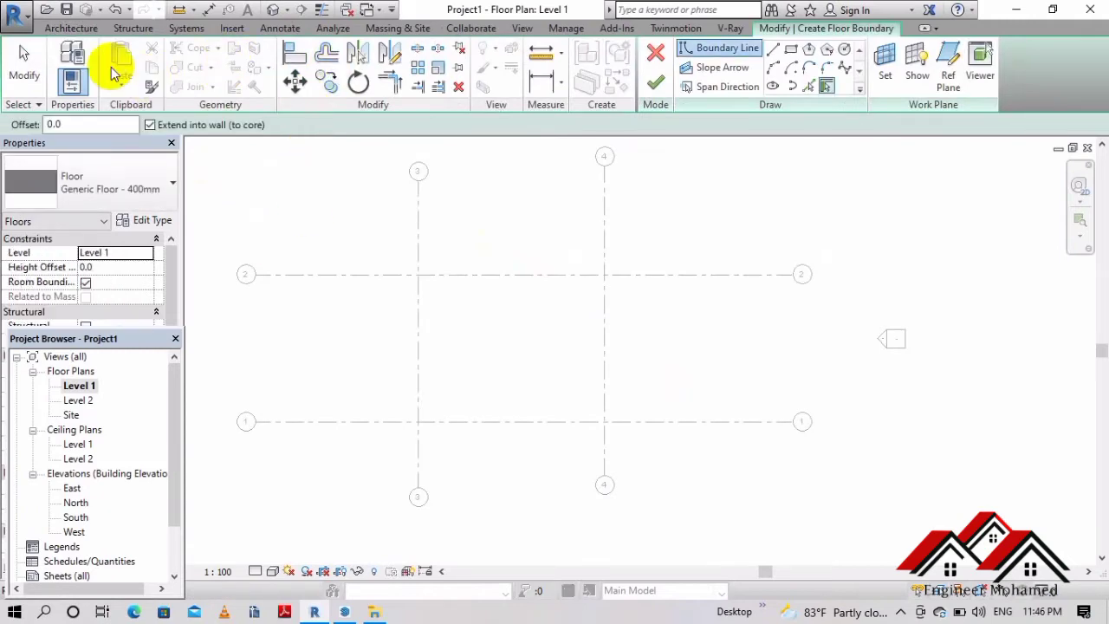
pyautogui.click(74, 29)
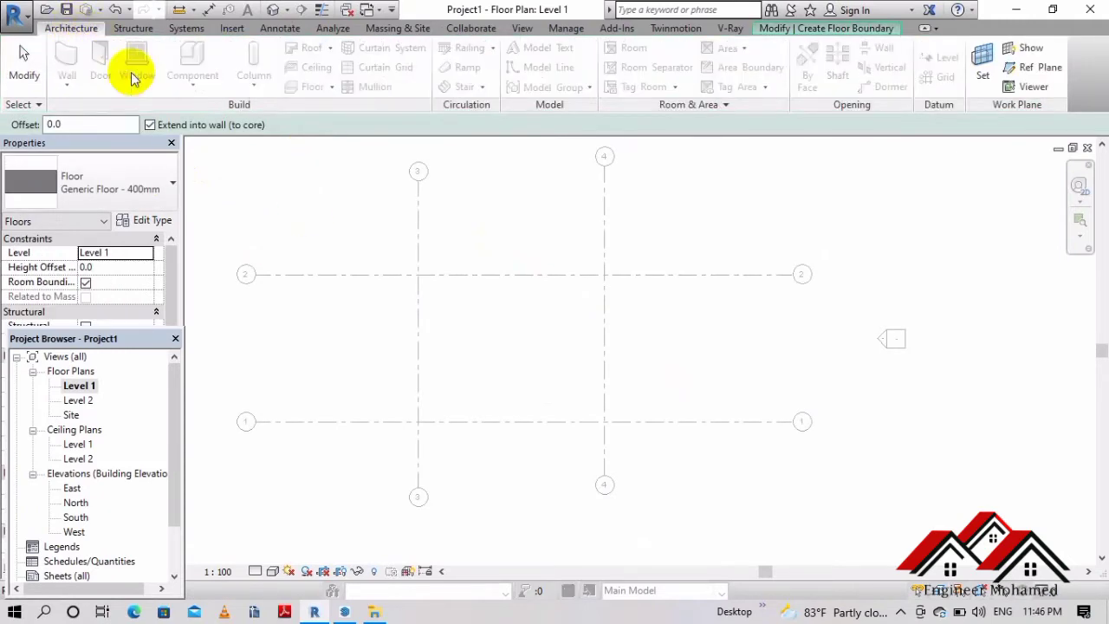
pyautogui.click(836, 29)
pyautogui.click(25, 59)
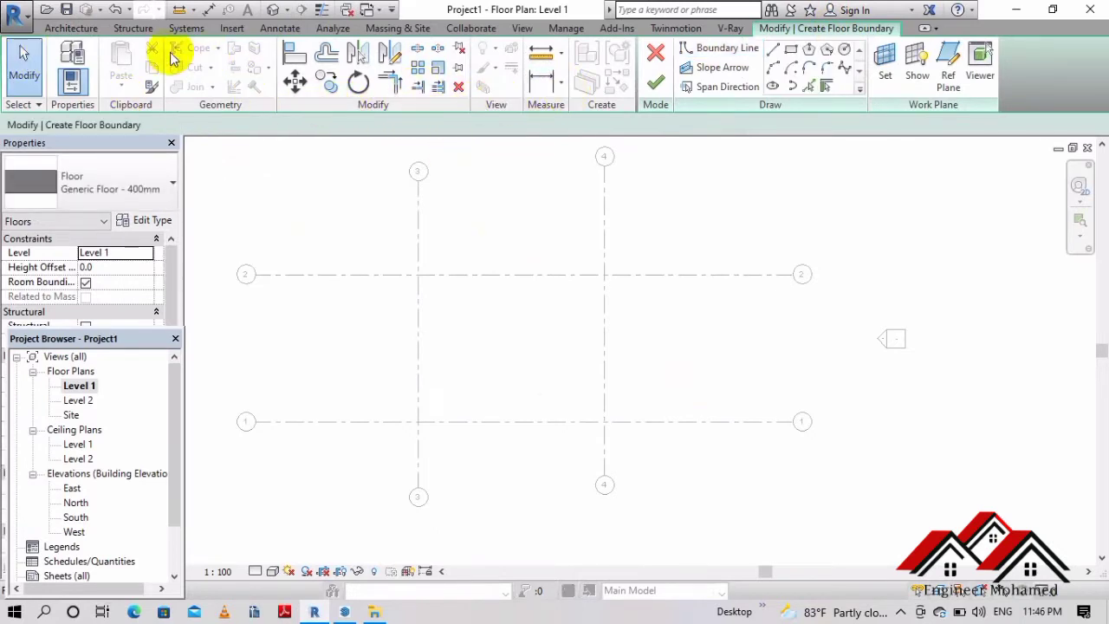
pyautogui.click(74, 27)
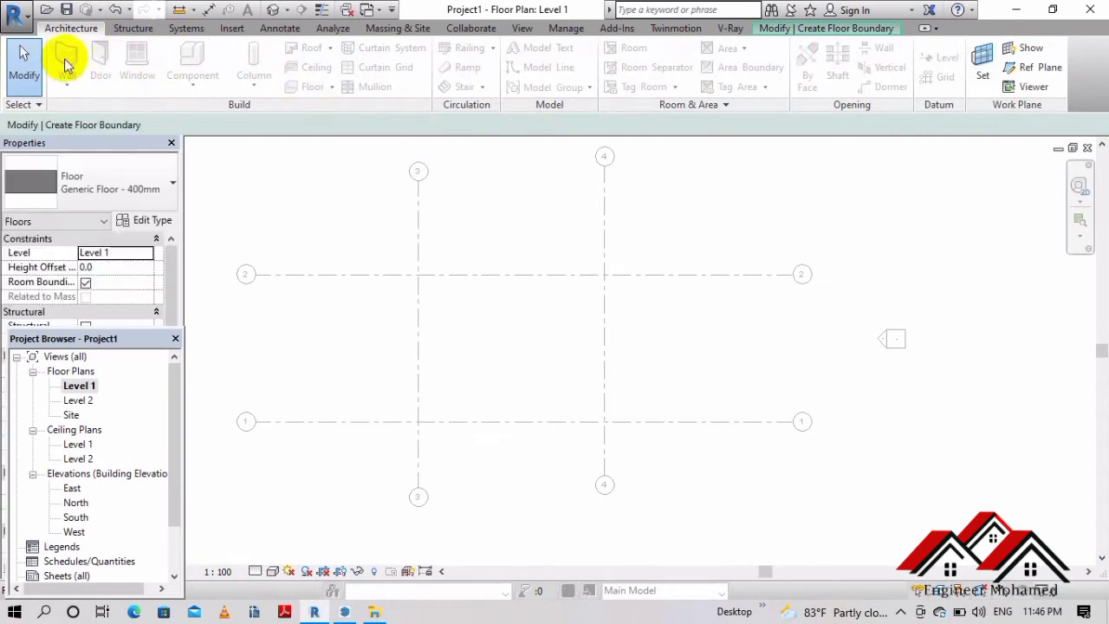
pyautogui.click(832, 27)
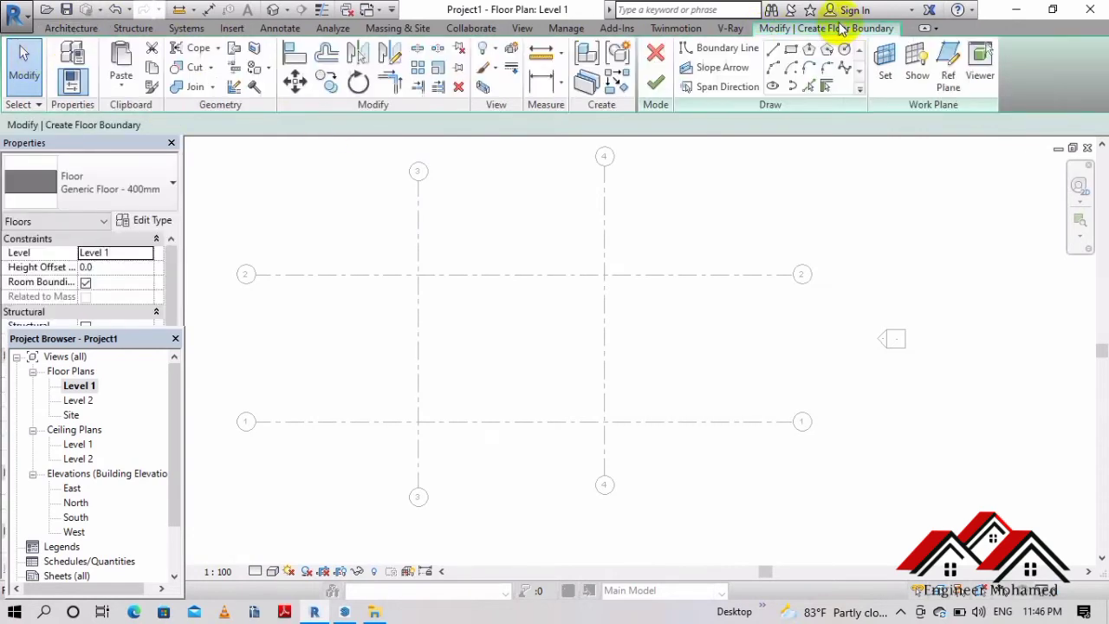
pyautogui.click(656, 52)
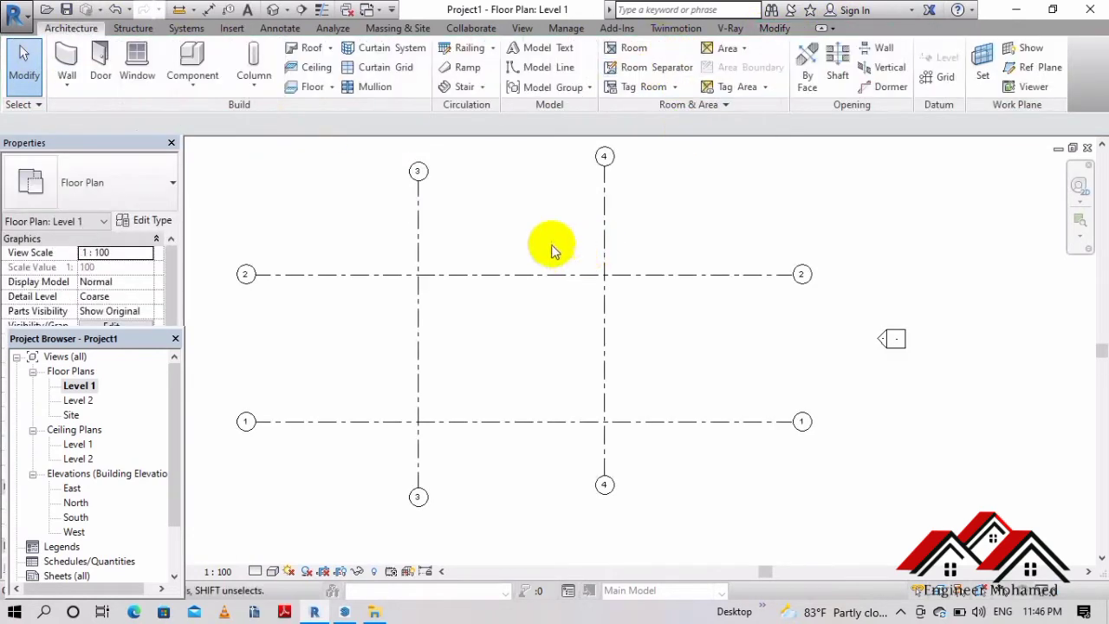
# - Begin an architectural floor sketch using the Generic Floor - 400mm type
pyautogui.click(332, 87)
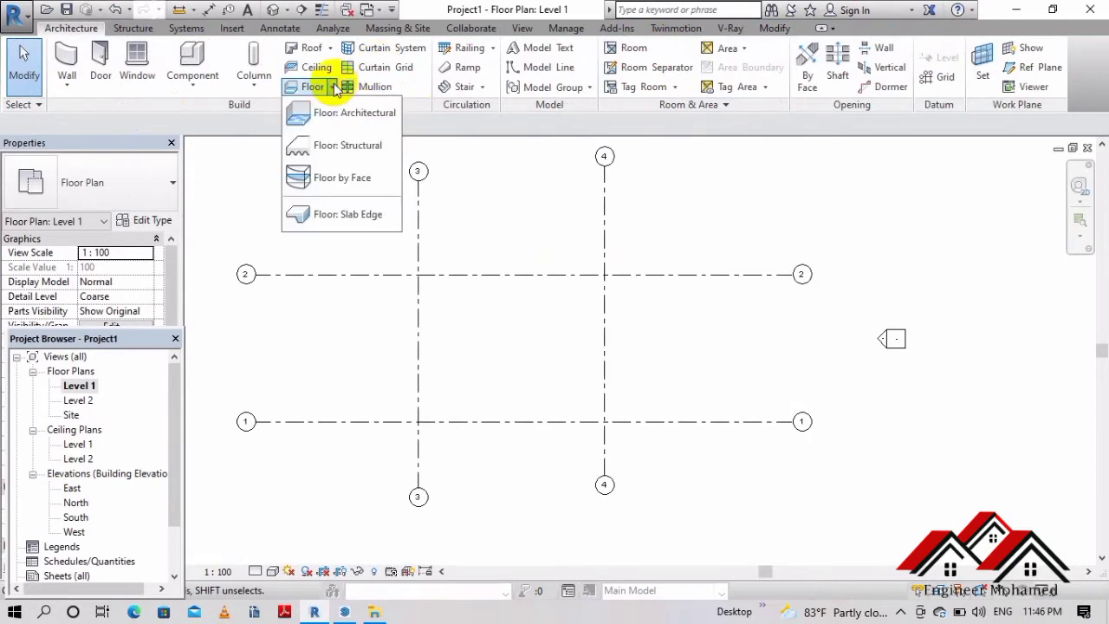
pyautogui.click(362, 122)
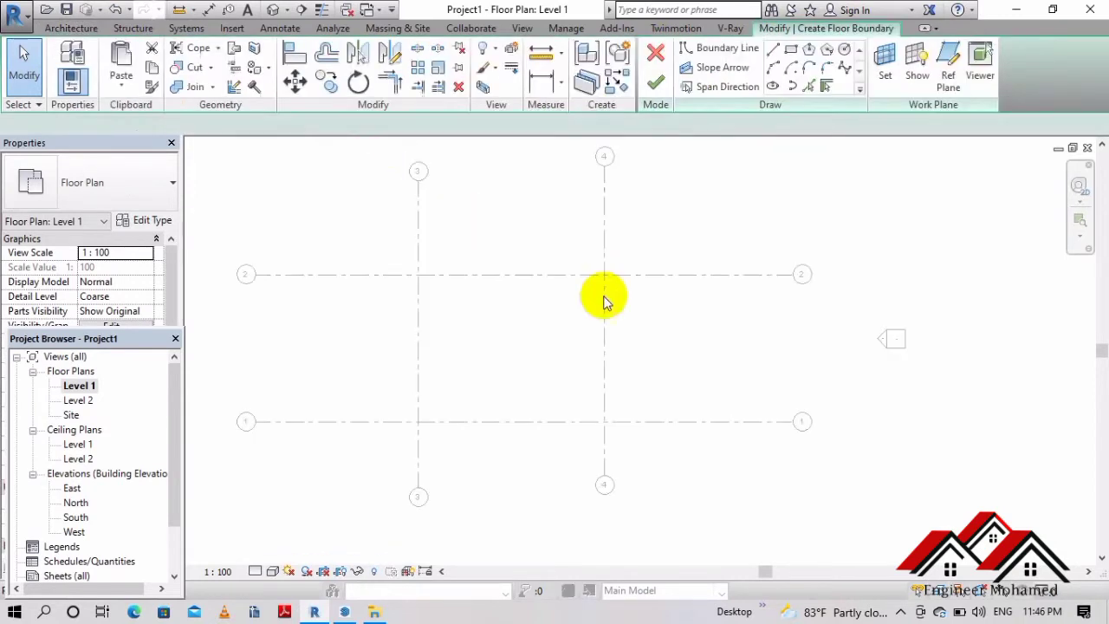
pyautogui.moveTo(646, 314); pyautogui.dragTo(629, 272, button='middle')
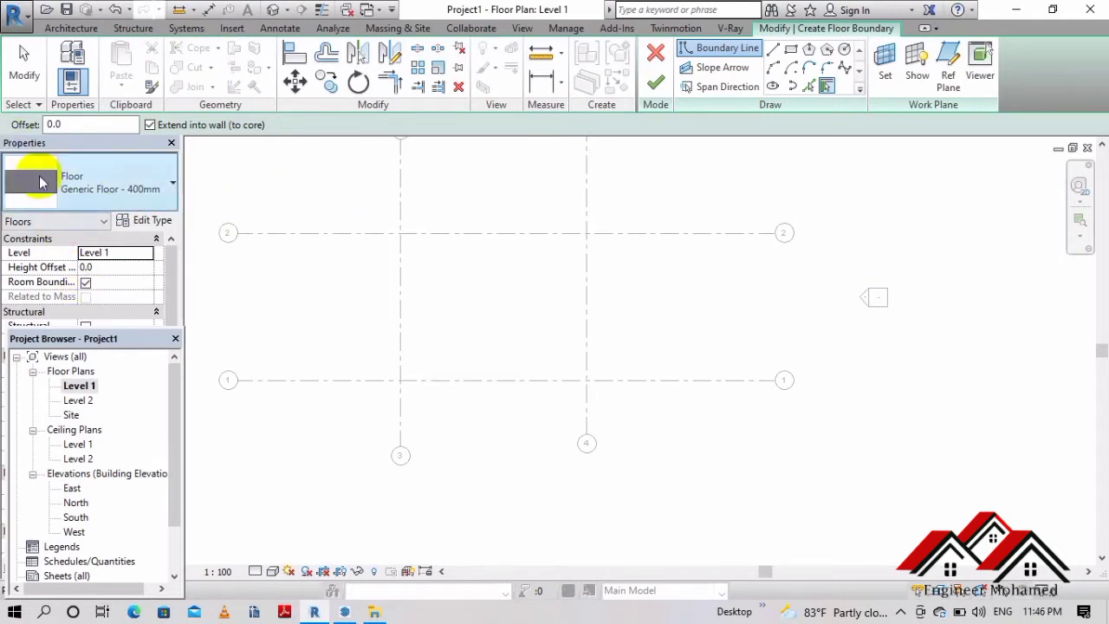
# - Duplicate Generic Floor - 400mm as 'floor 1' and open its Structure layers for editing
pyautogui.click(145, 222)
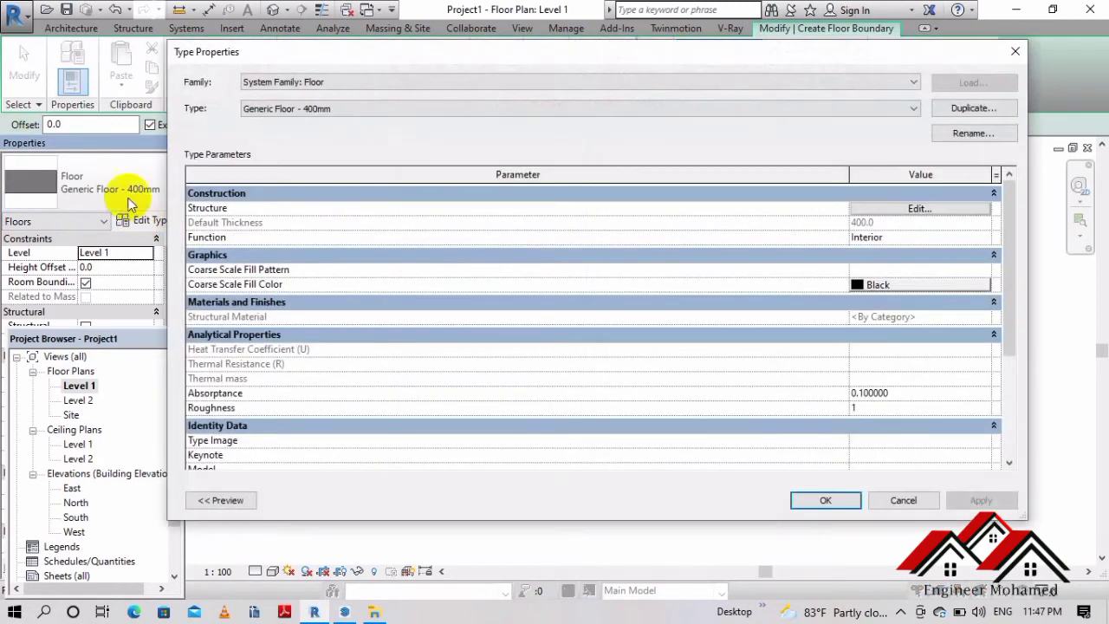
pyautogui.moveTo(348, 61); pyautogui.dragTo(299, 59)
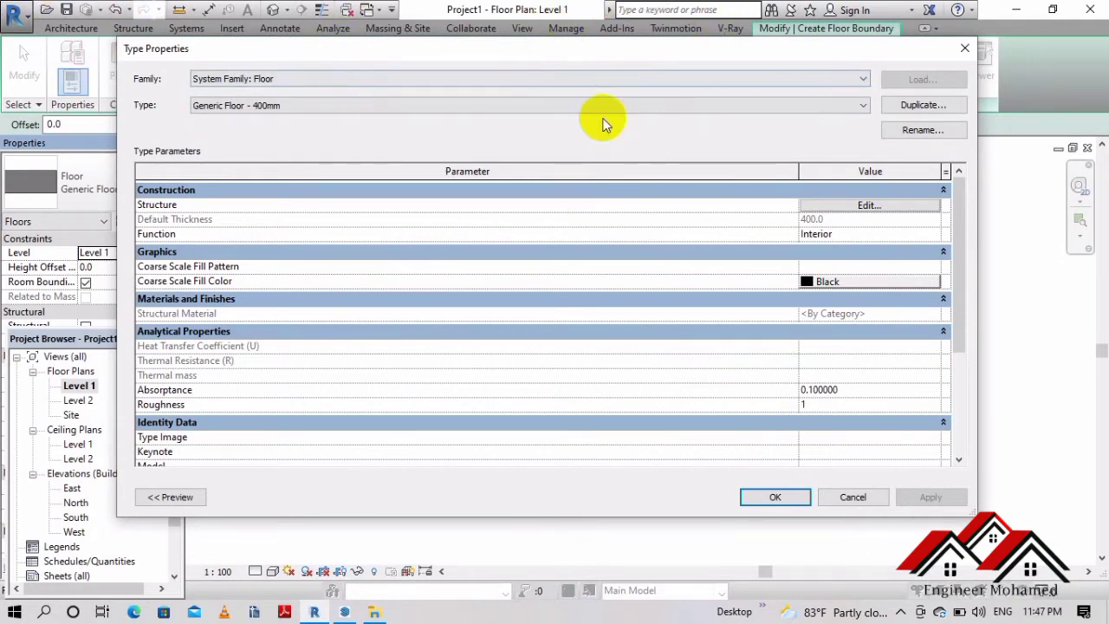
pyautogui.click(914, 106)
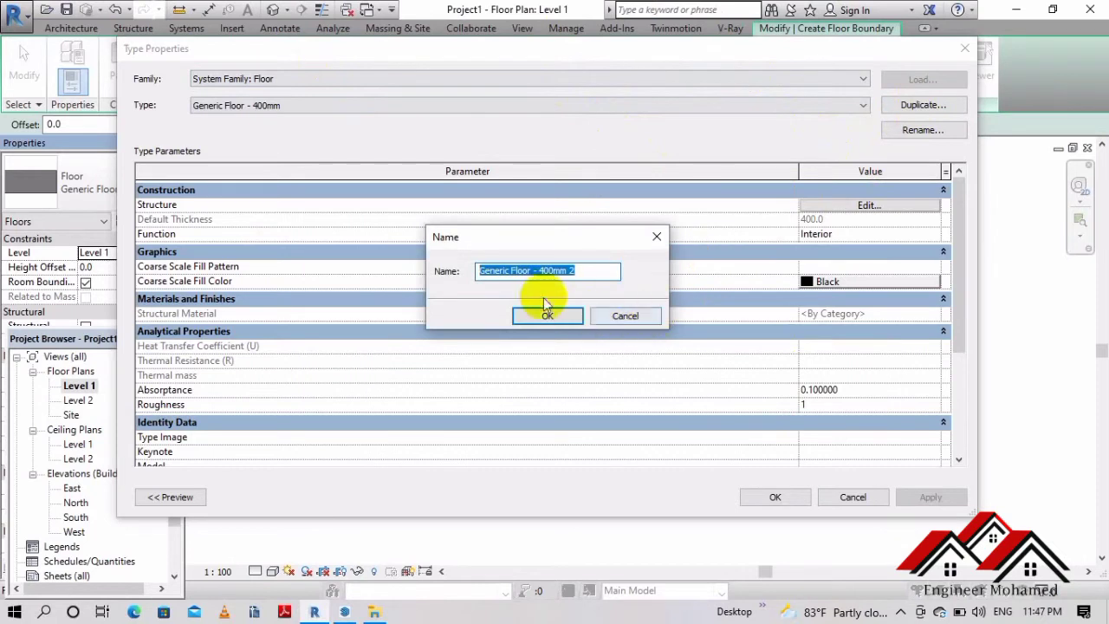
pyautogui.write('floor 1')
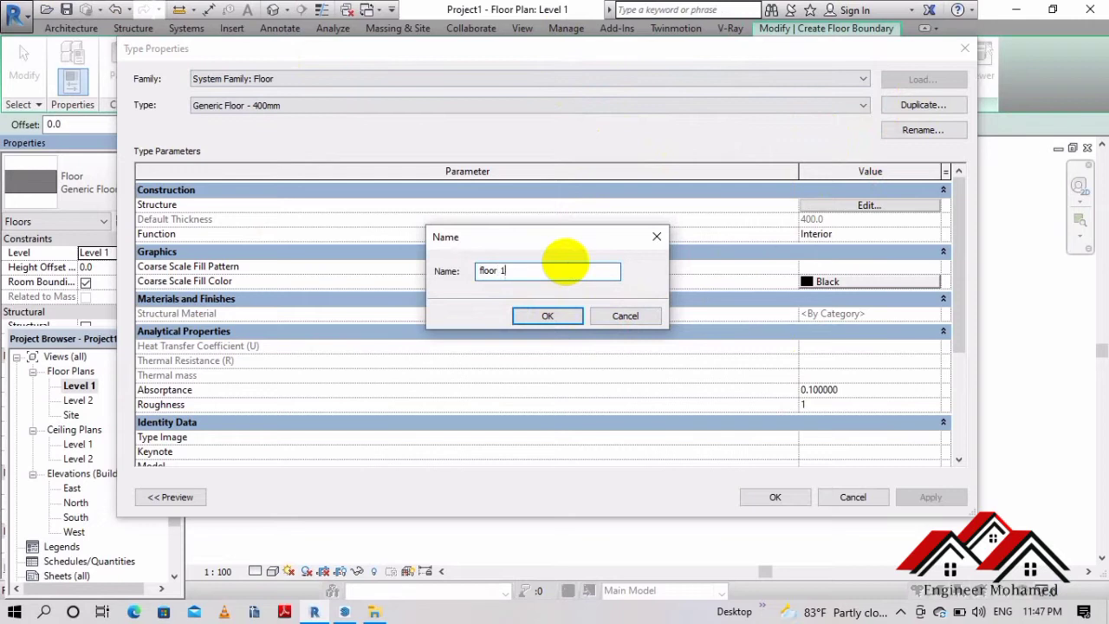
pyautogui.click(552, 316)
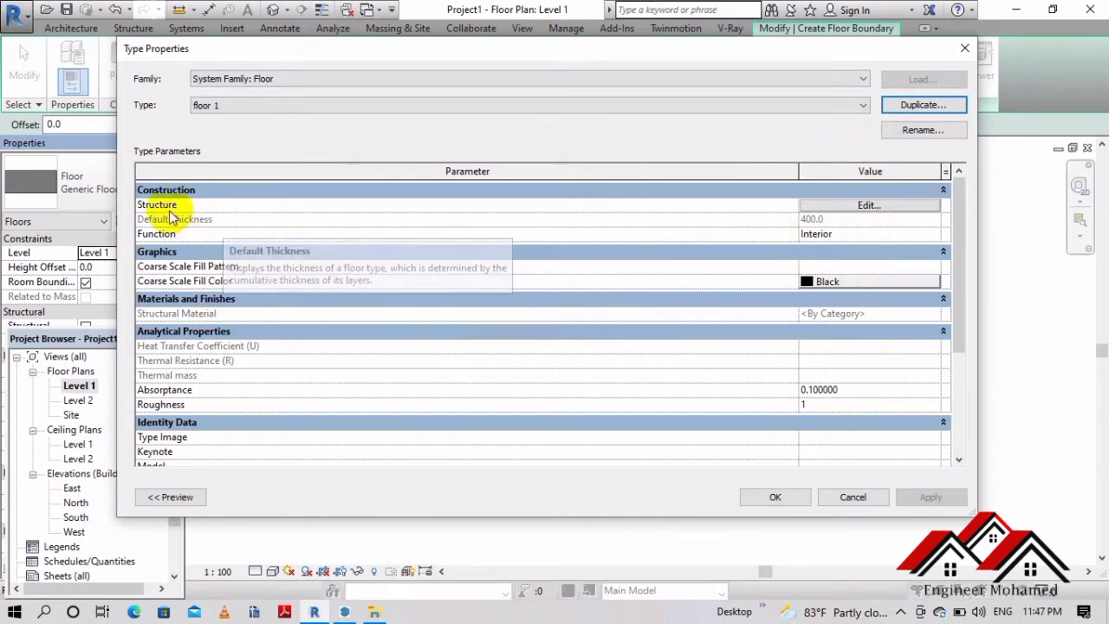
pyautogui.click(867, 207)
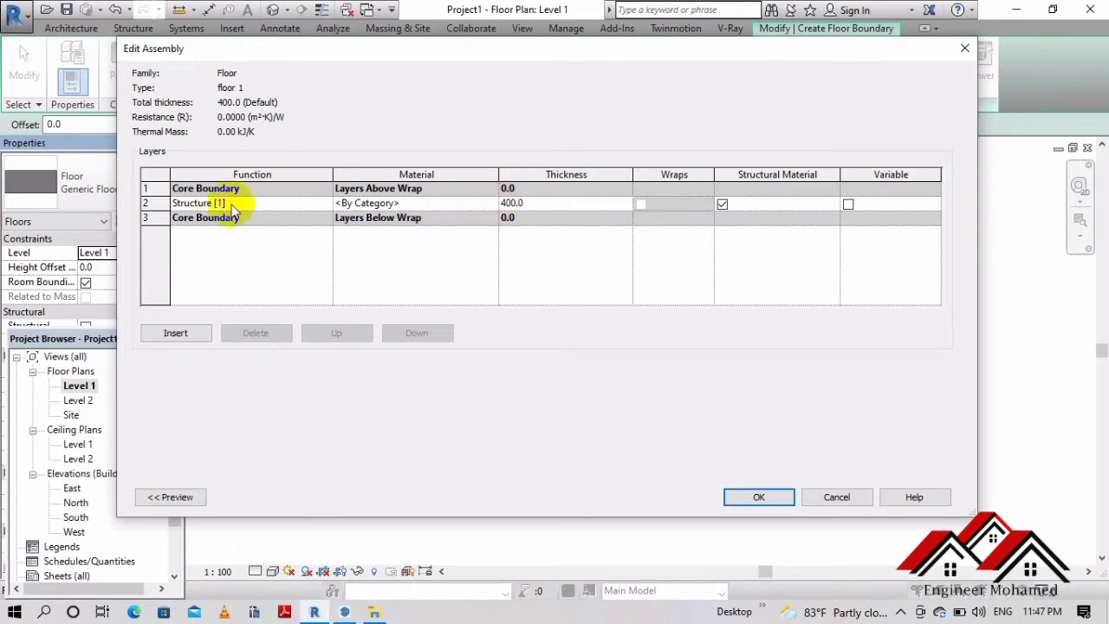
# - Assign Concrete Masonry Units (1) as the floor 1 structure layer's material
pyautogui.click(490, 206)
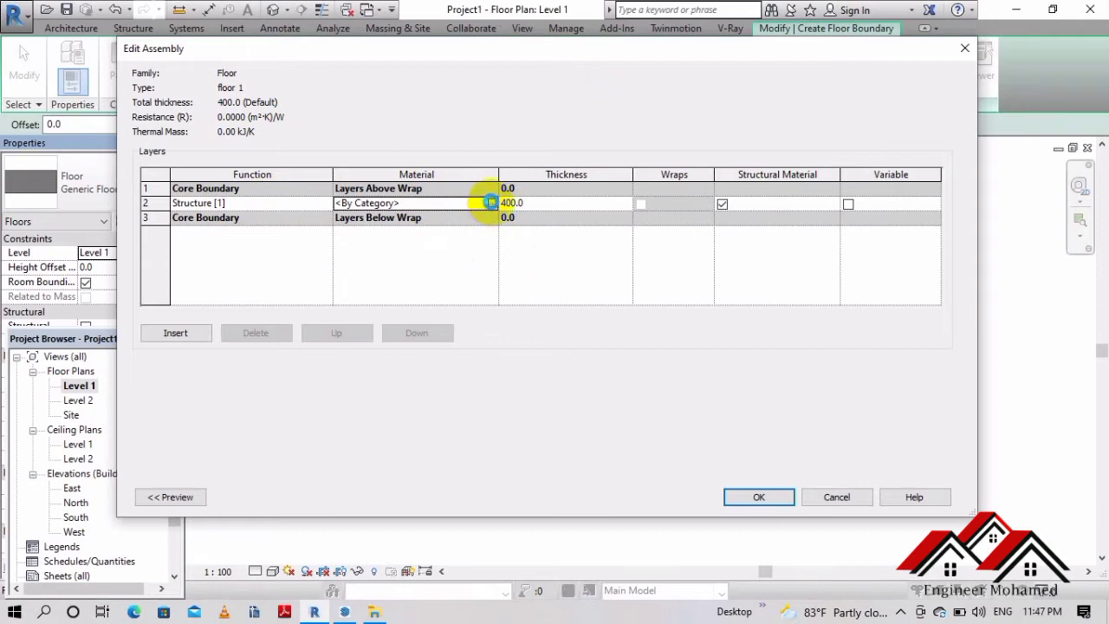
pyautogui.click(483, 218)
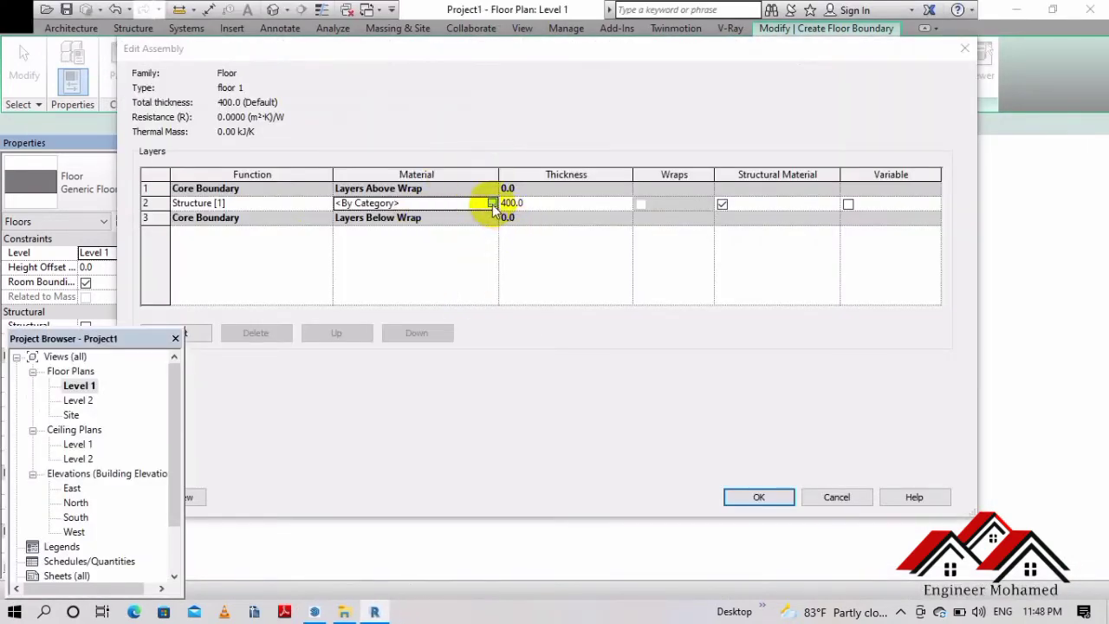
pyautogui.click(491, 203)
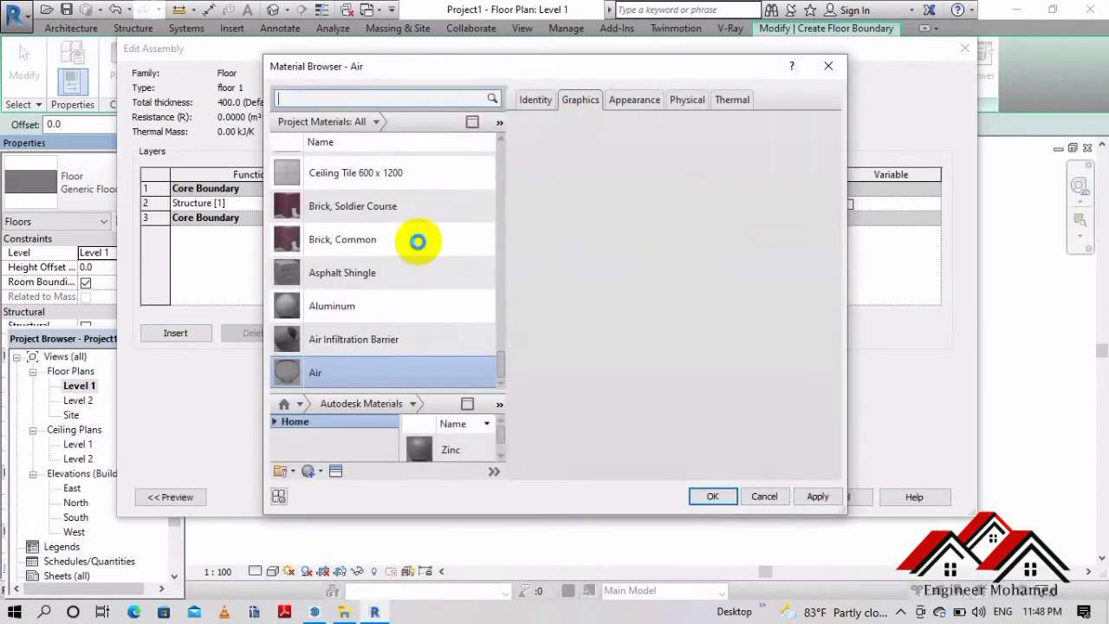
pyautogui.click(401, 164)
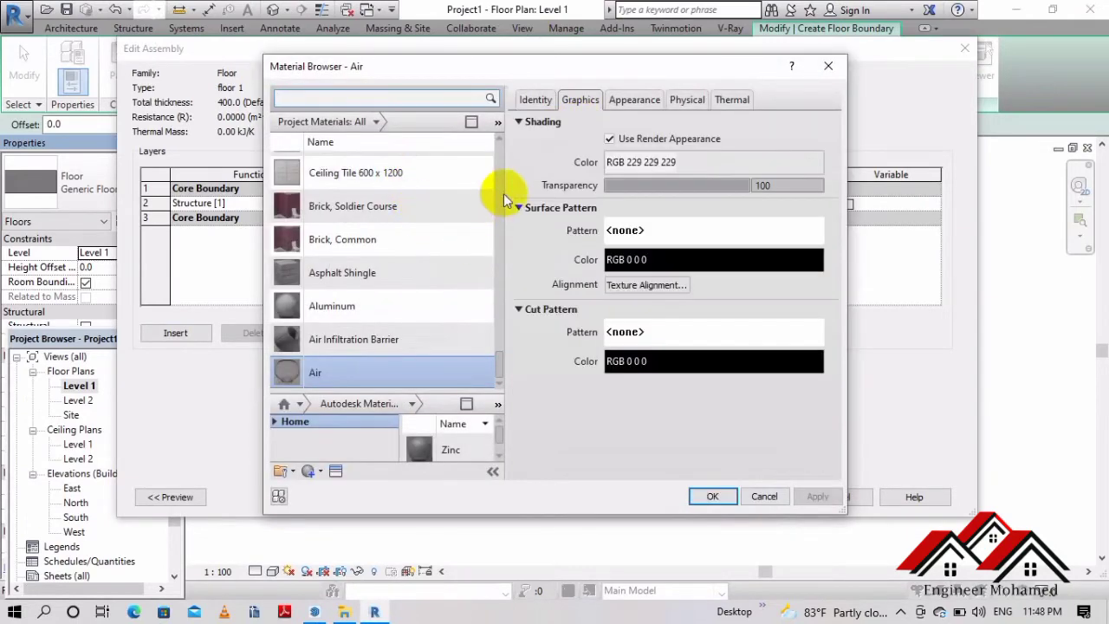
pyautogui.moveTo(500, 360); pyautogui.dragTo(503, 335)
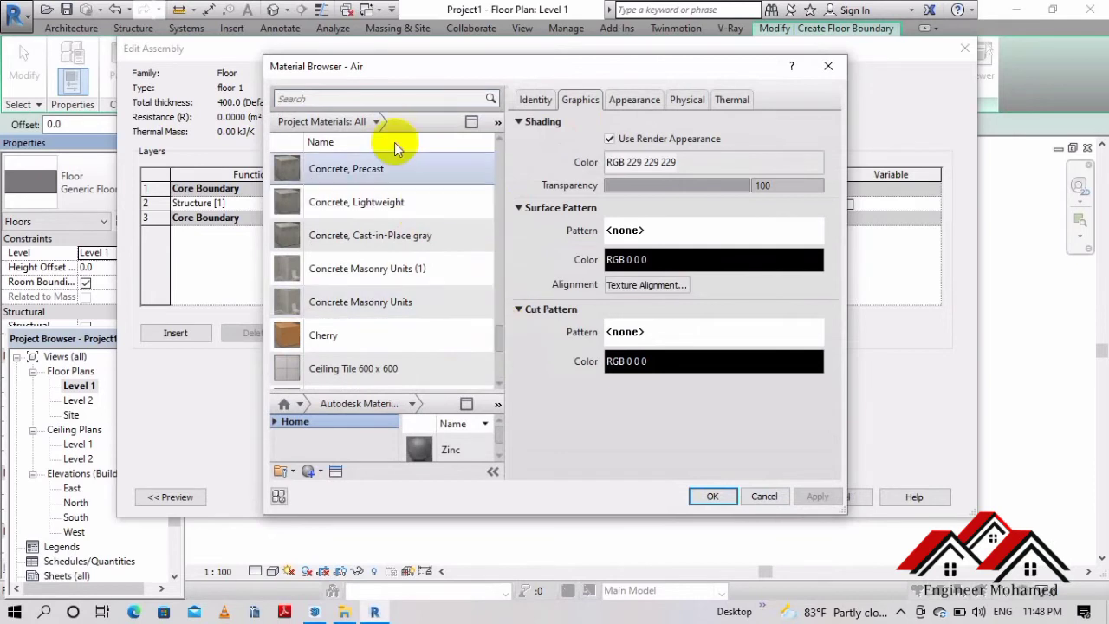
pyautogui.click(378, 101)
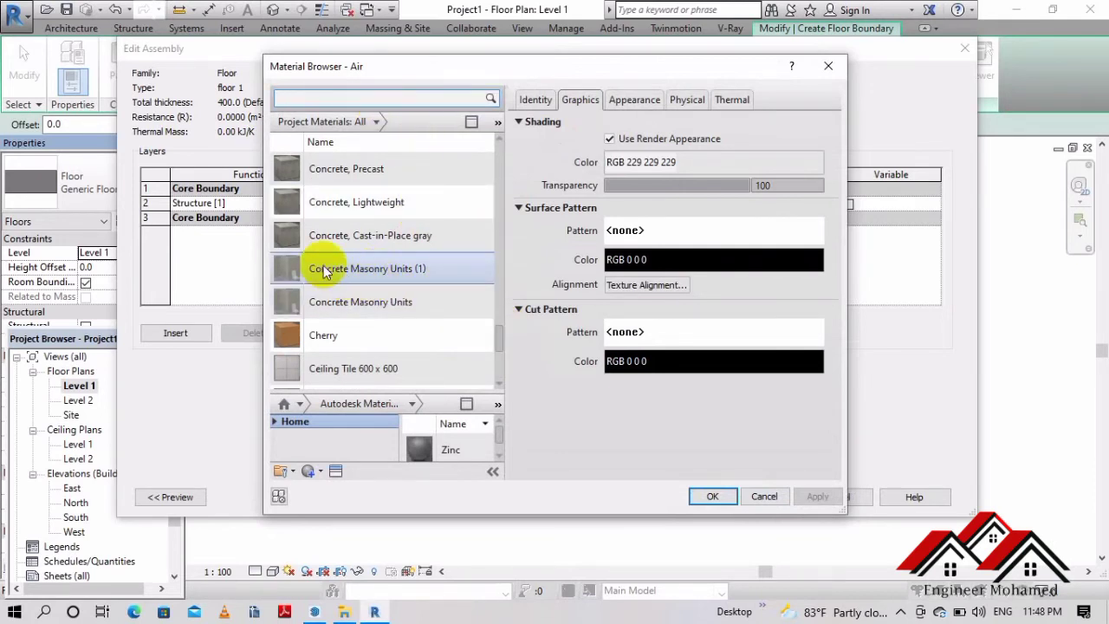
pyautogui.click(367, 269)
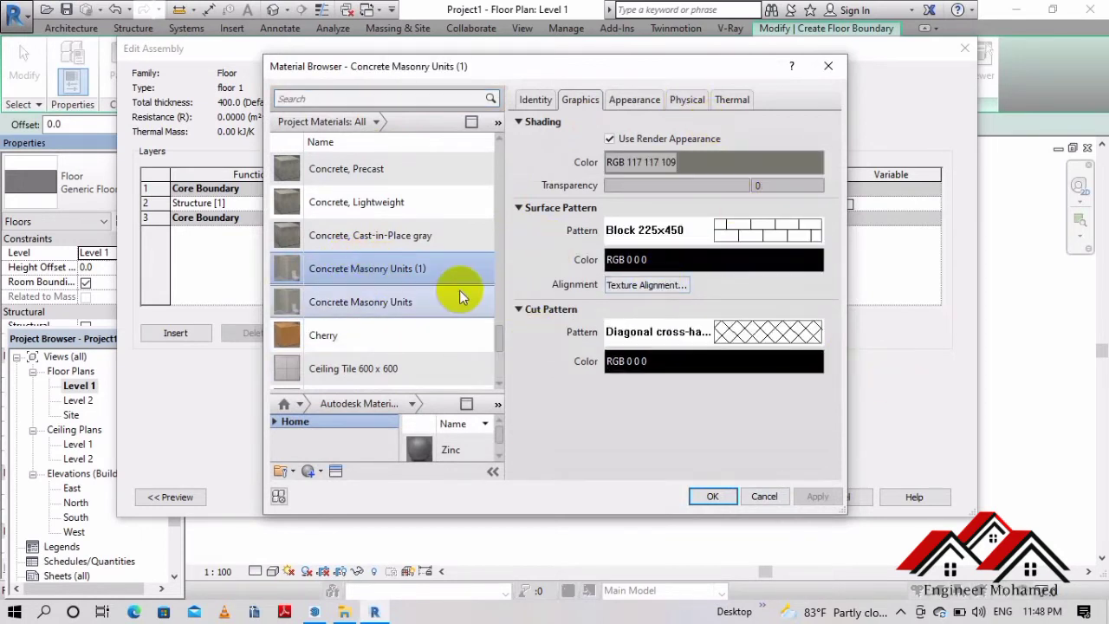
pyautogui.scroll(-1, 453, 292)
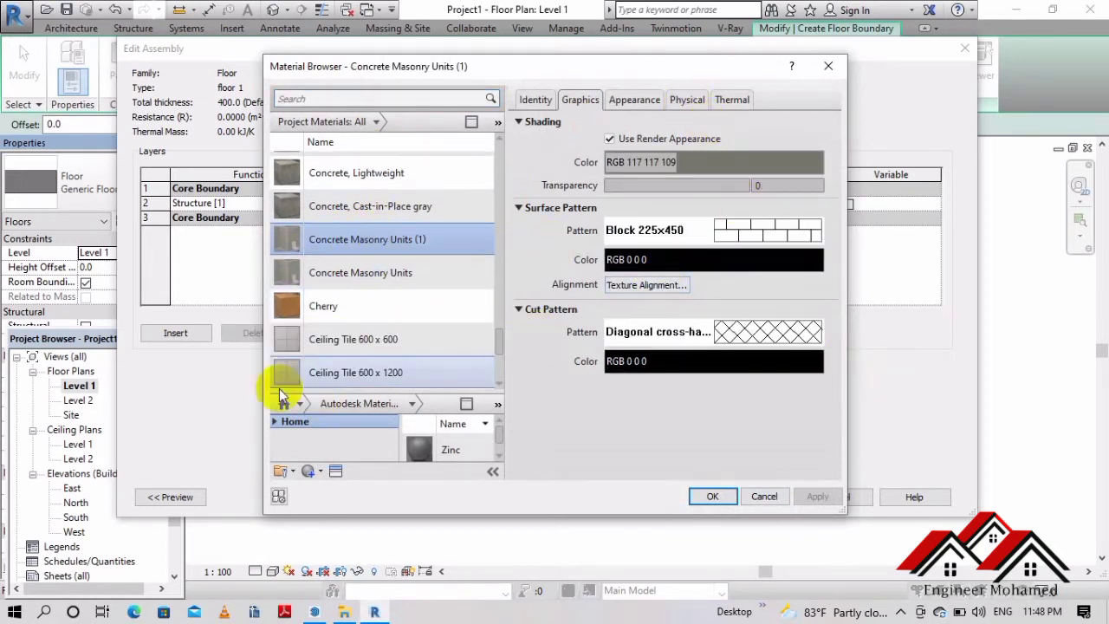
pyautogui.click(726, 498)
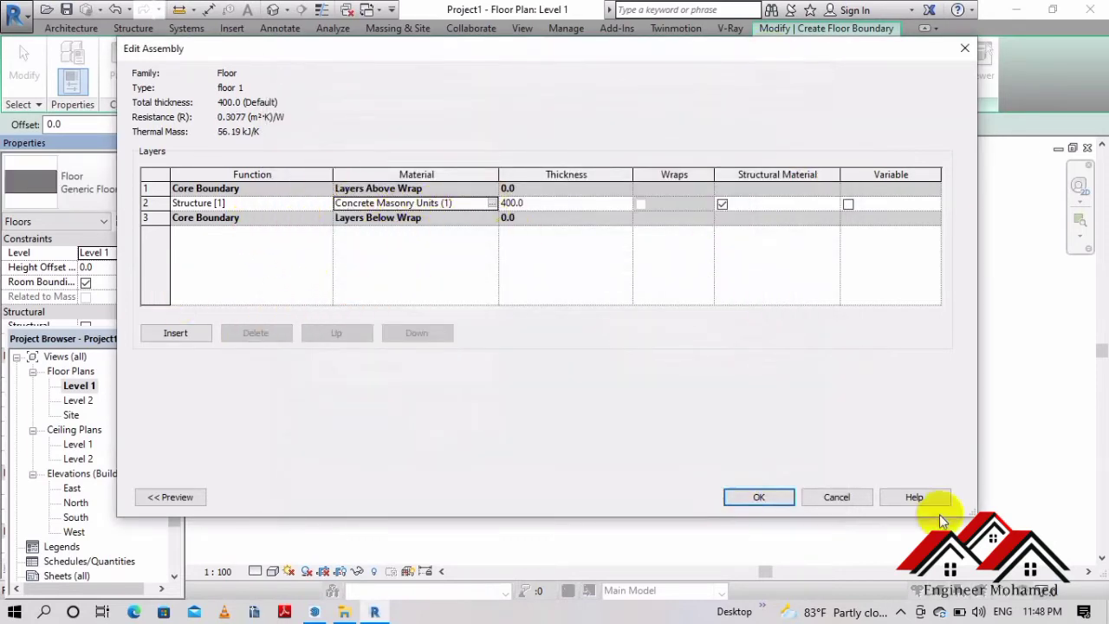
# - Change the structure layer thickness from 400.0 to 200
pyautogui.click(519, 205)
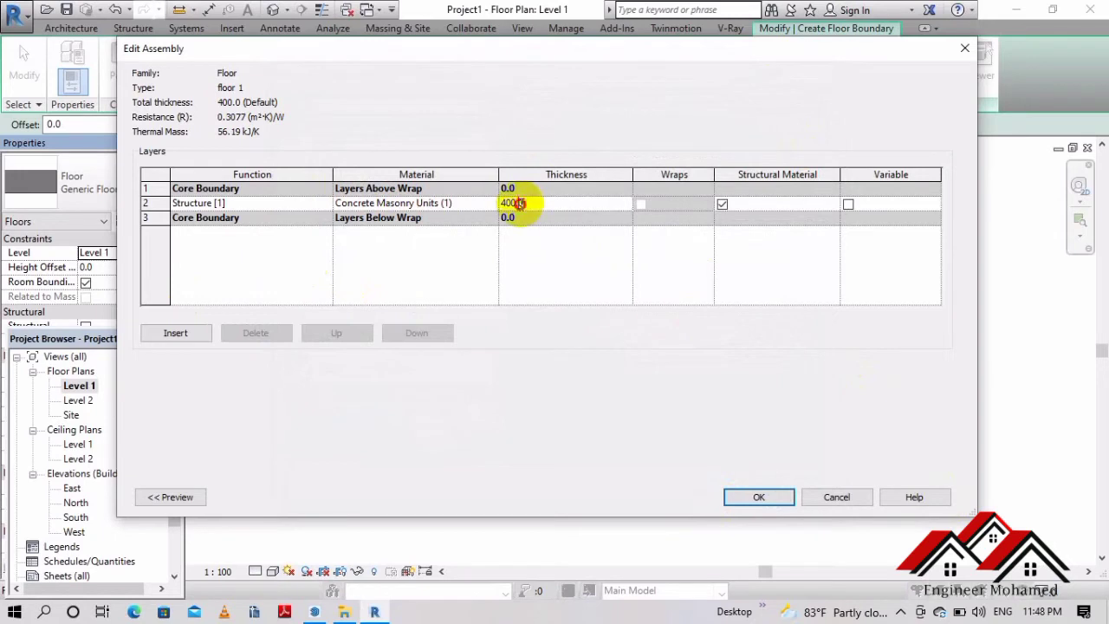
pyautogui.moveTo(535, 200); pyautogui.dragTo(481, 203)
pyautogui.write('200')
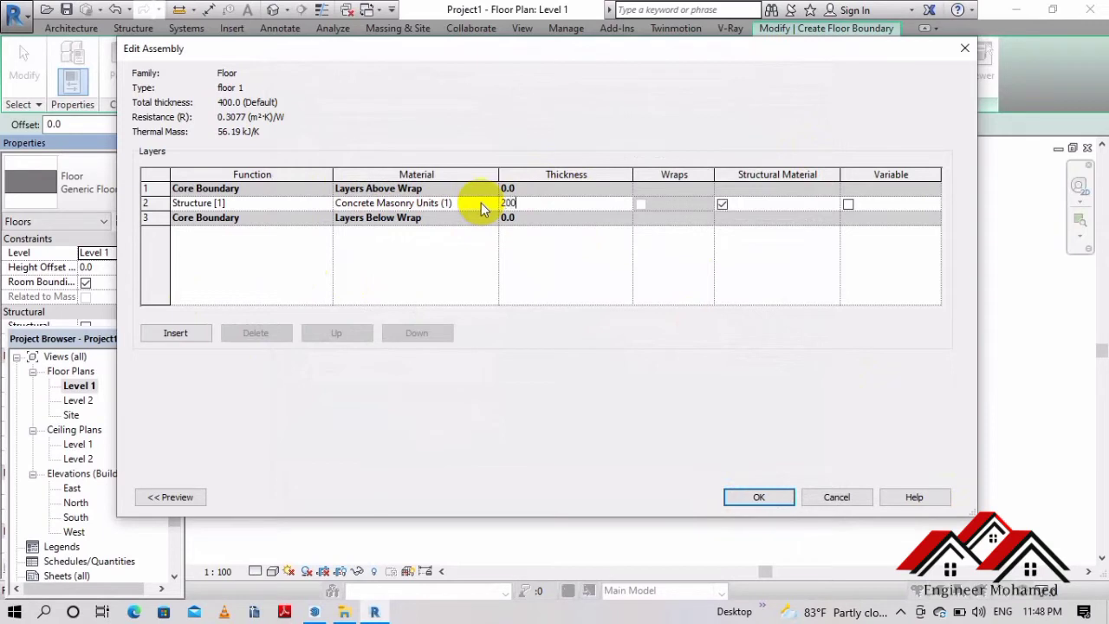
pyautogui.press('Return')
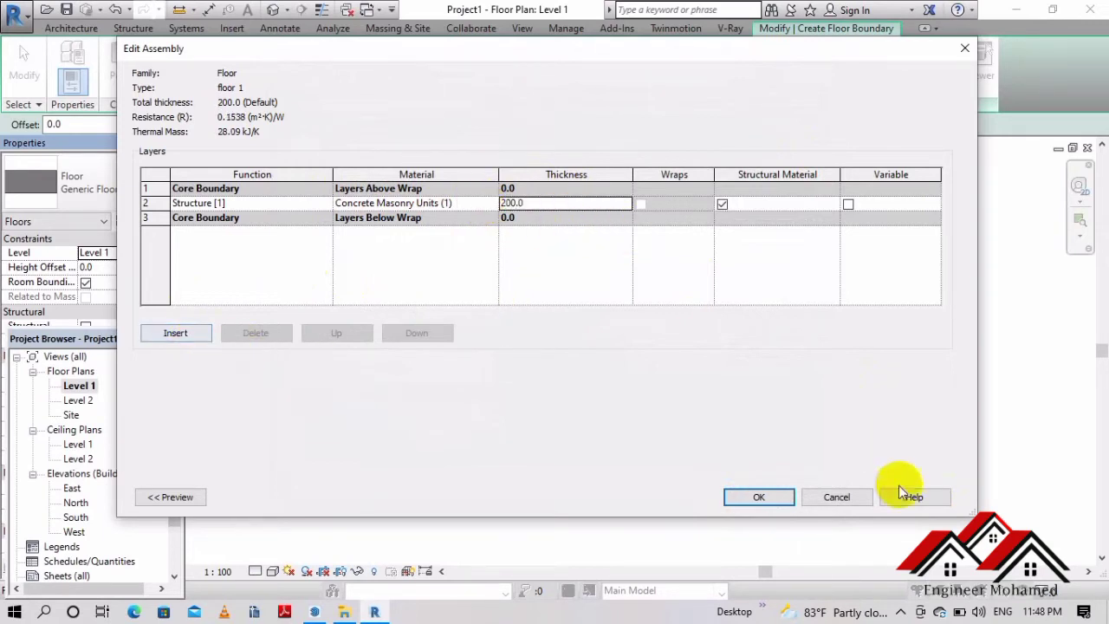
# - Accept the layer edits and confirm the floor 1 type at 200.0 thickness
pyautogui.click(783, 499)
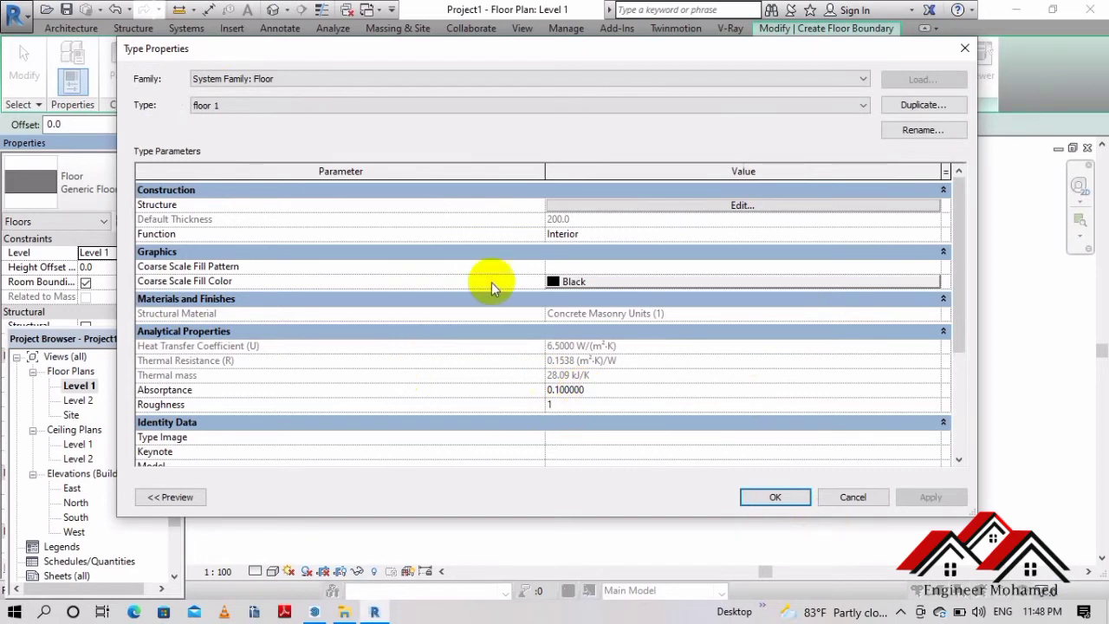
pyautogui.click(594, 234)
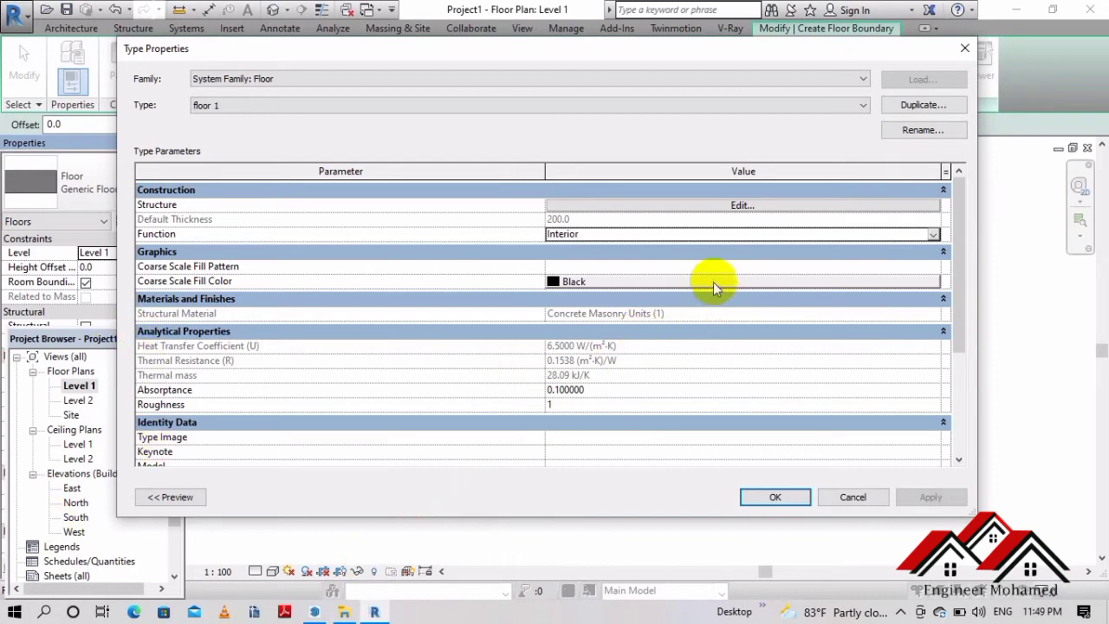
pyautogui.scroll(-2, 689, 334)
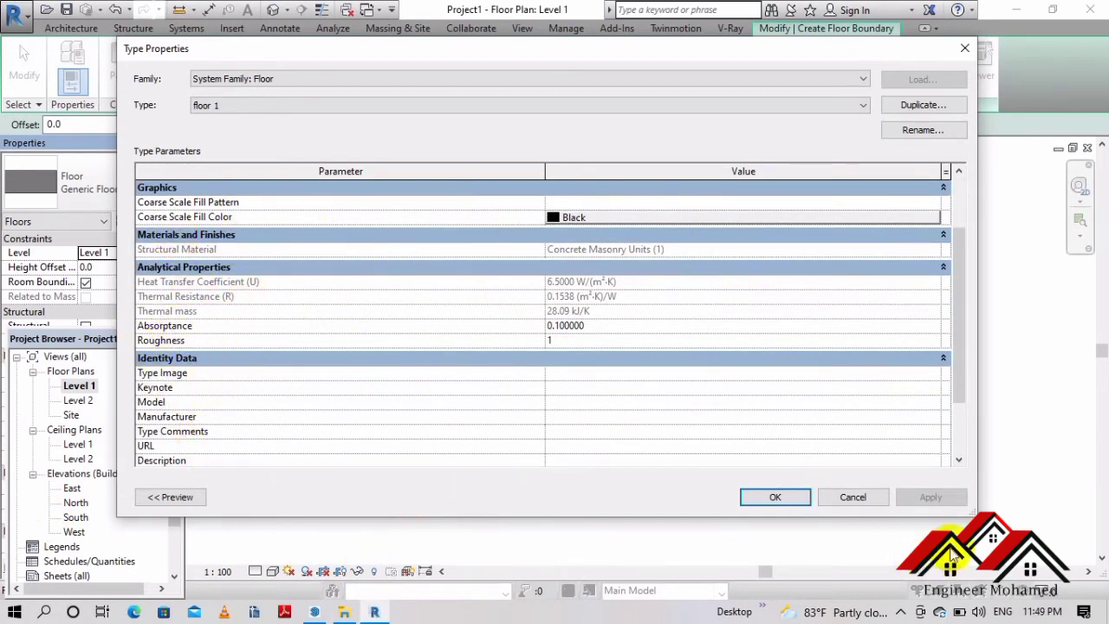
pyautogui.scroll(2, 751, 310)
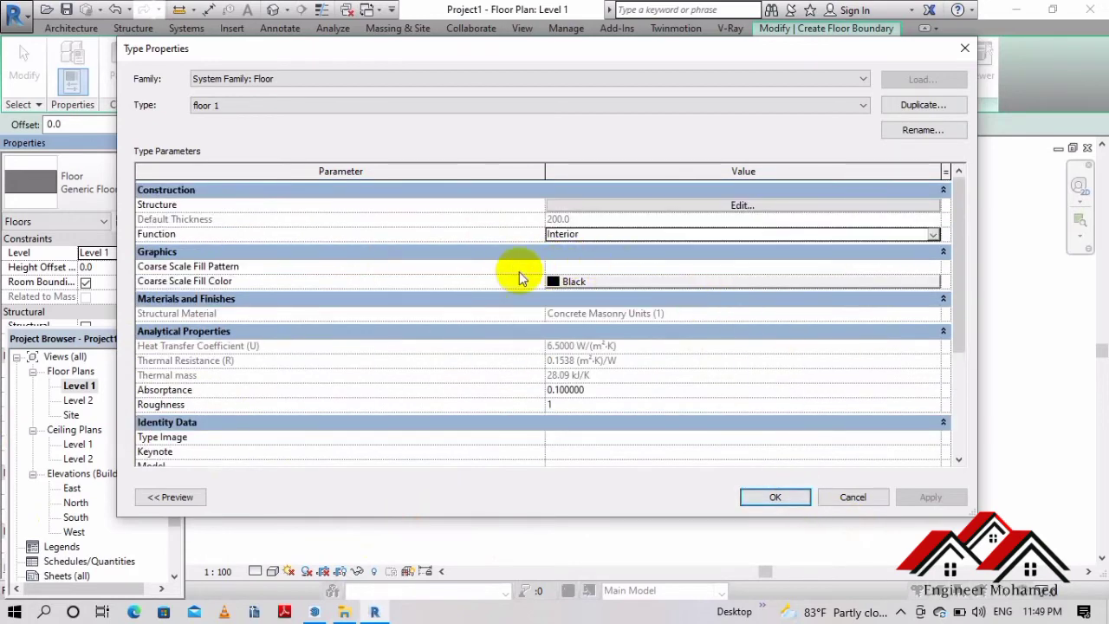
pyautogui.click(773, 499)
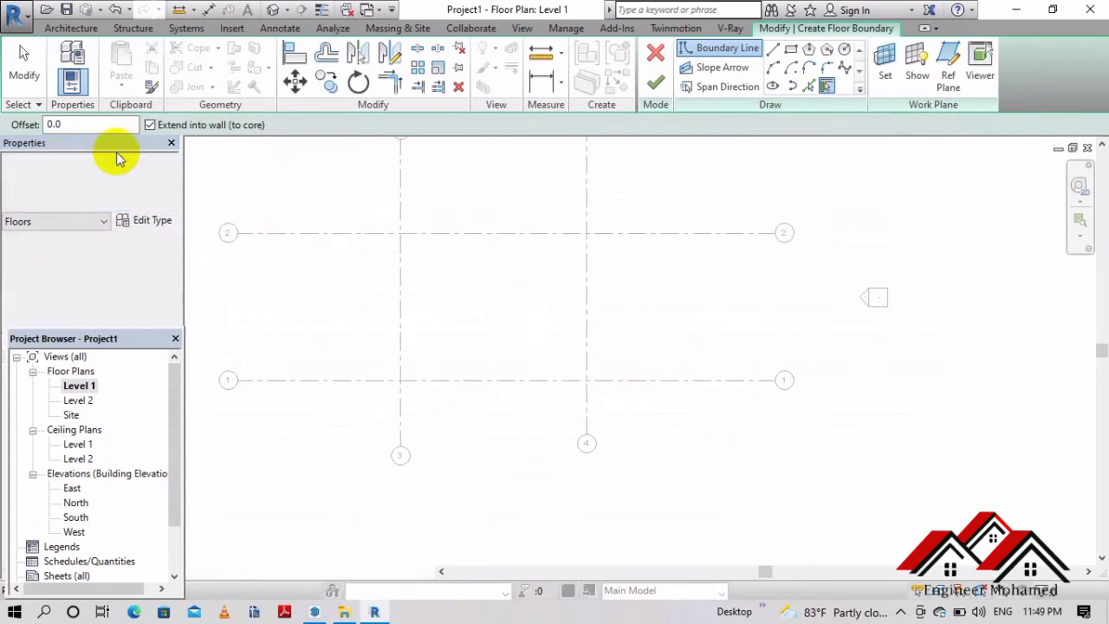
# - Switch the Level 1 floor sketch to the floor 1 type and reframe the grid bay
pyautogui.click(139, 178)
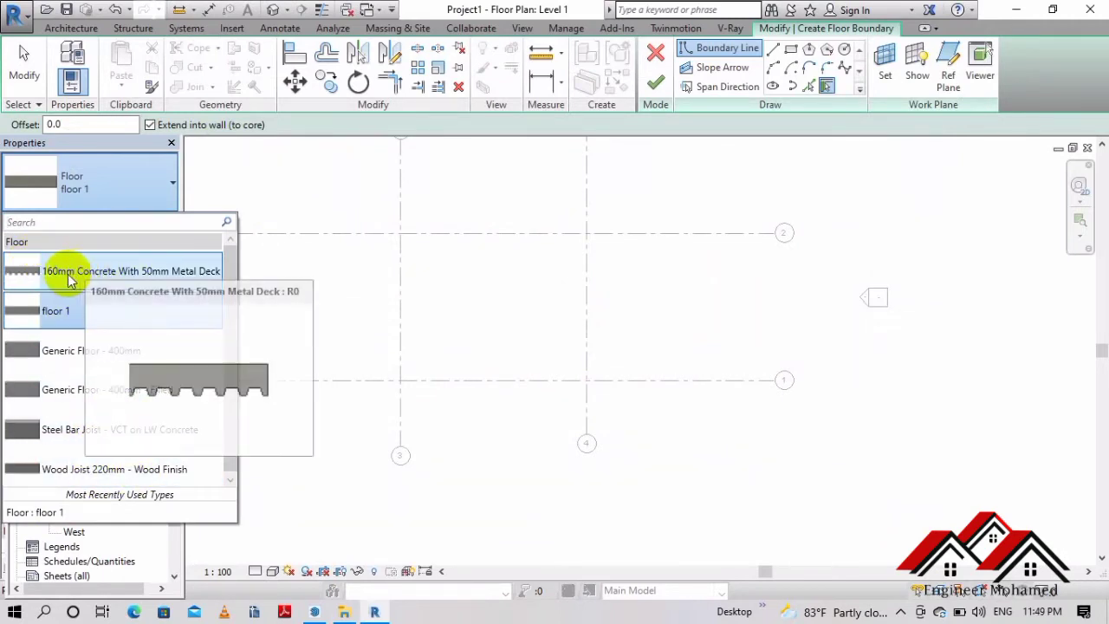
pyautogui.click(480, 297)
pyautogui.scroll(1, 568, 283)
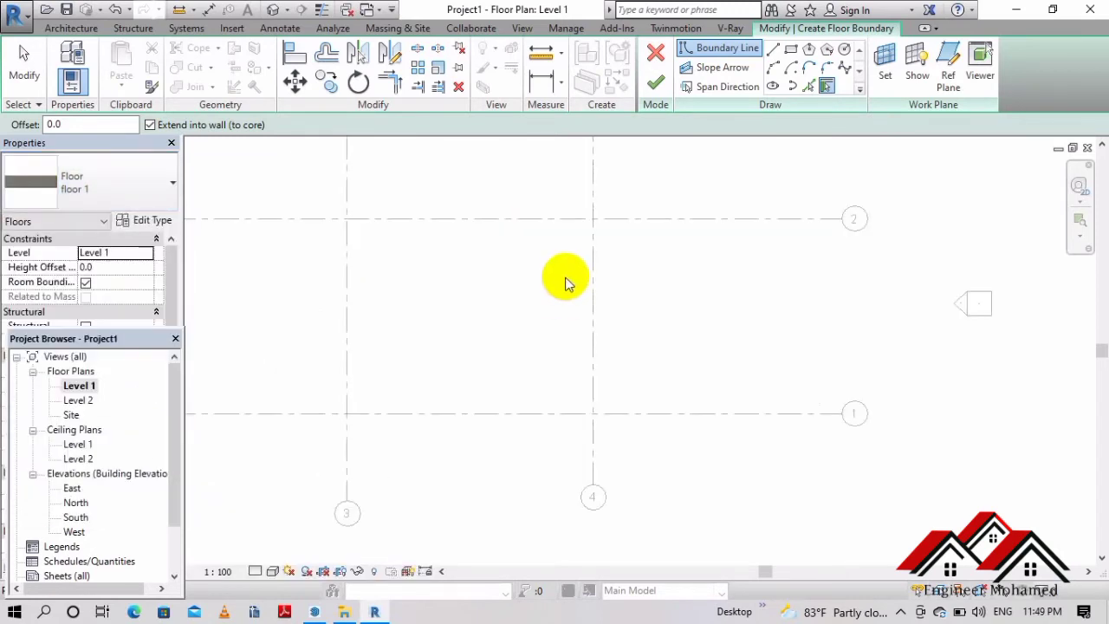
pyautogui.scroll(1, 588, 303)
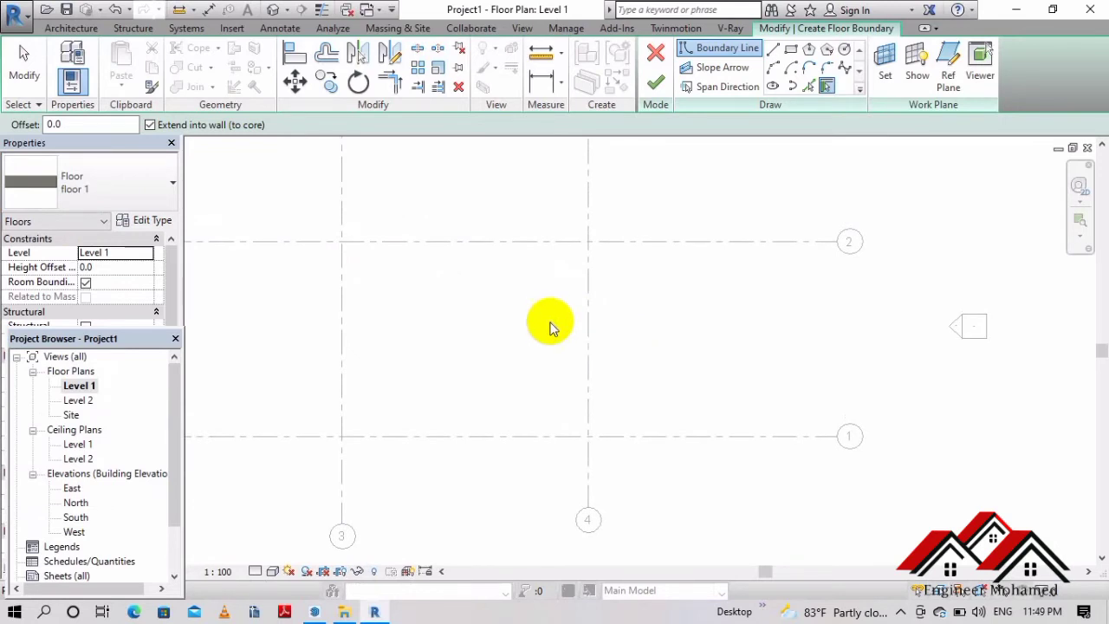
pyautogui.moveTo(539, 317); pyautogui.dragTo(559, 327, button='middle')
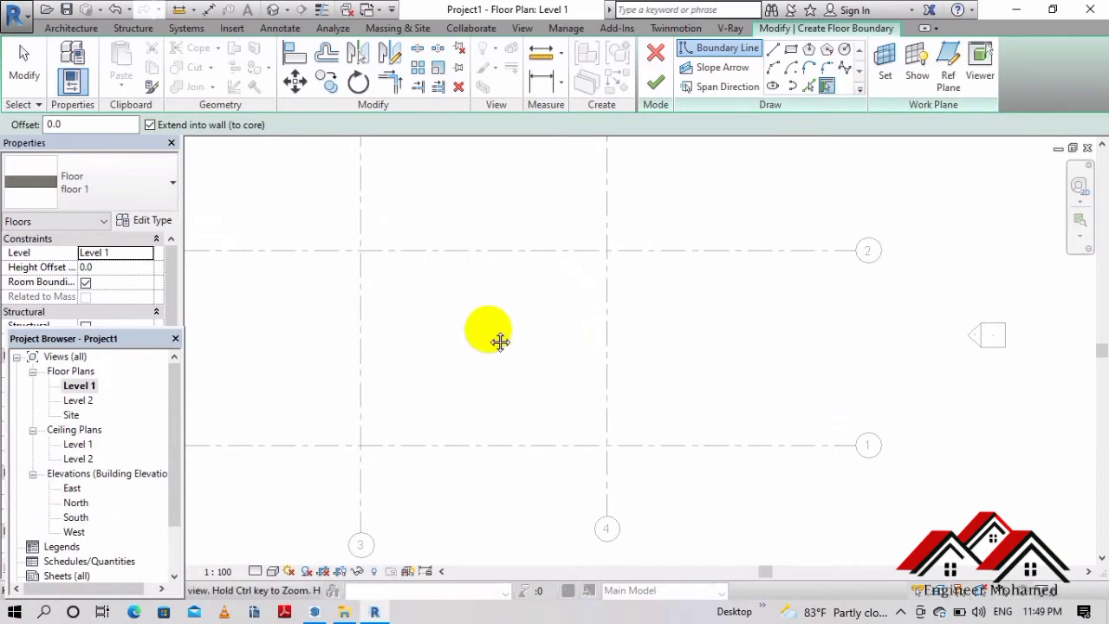
pyautogui.moveTo(500, 338); pyautogui.dragTo(490, 316, button='middle')
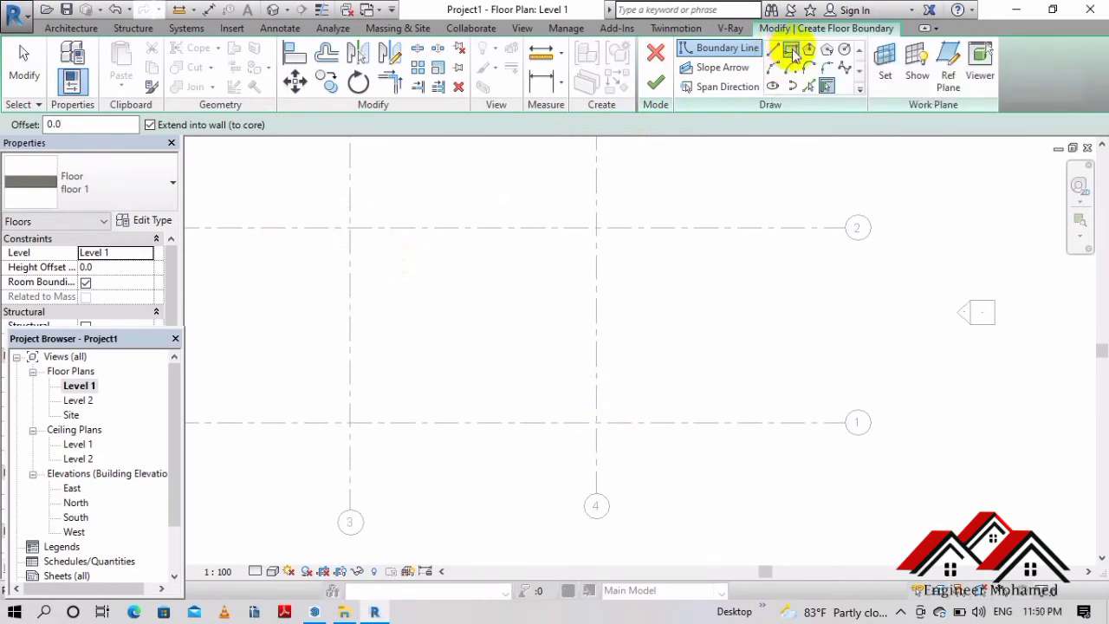
# - Switch the boundary tool to Rectangle and cancel a first attempt made with 0.4 offset
pyautogui.click(797, 57)
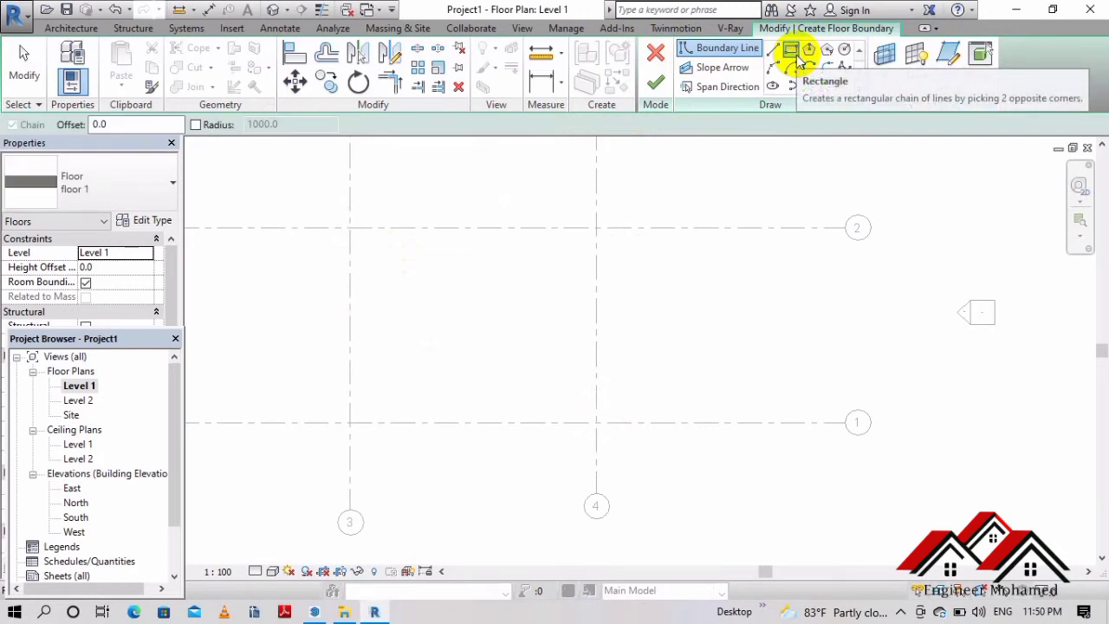
pyautogui.doubleClick(98, 124)
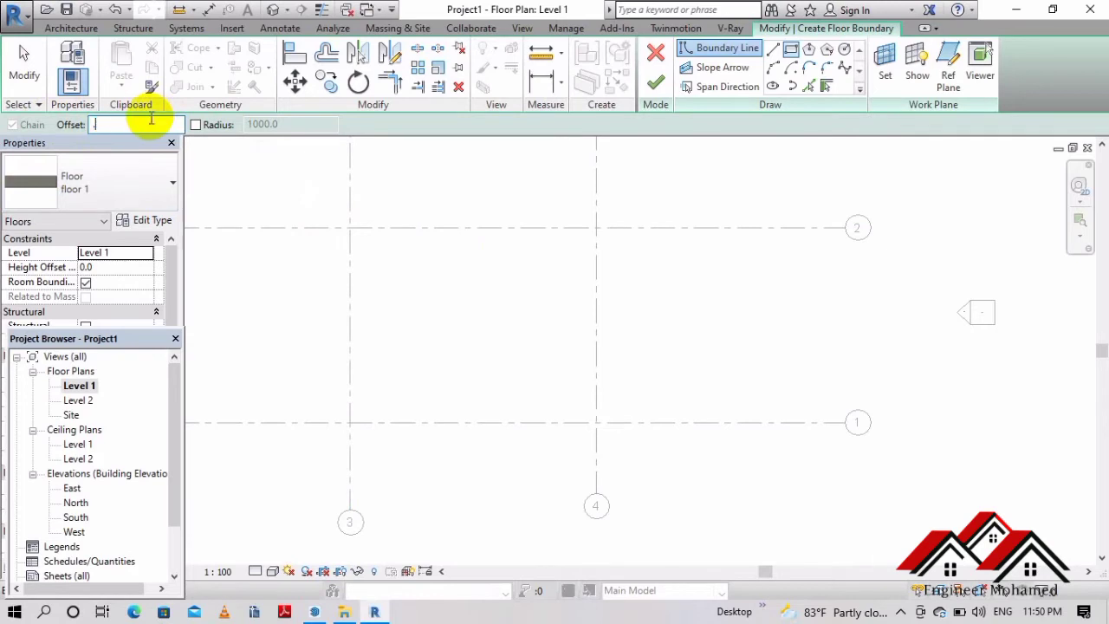
pyautogui.write('0.4')
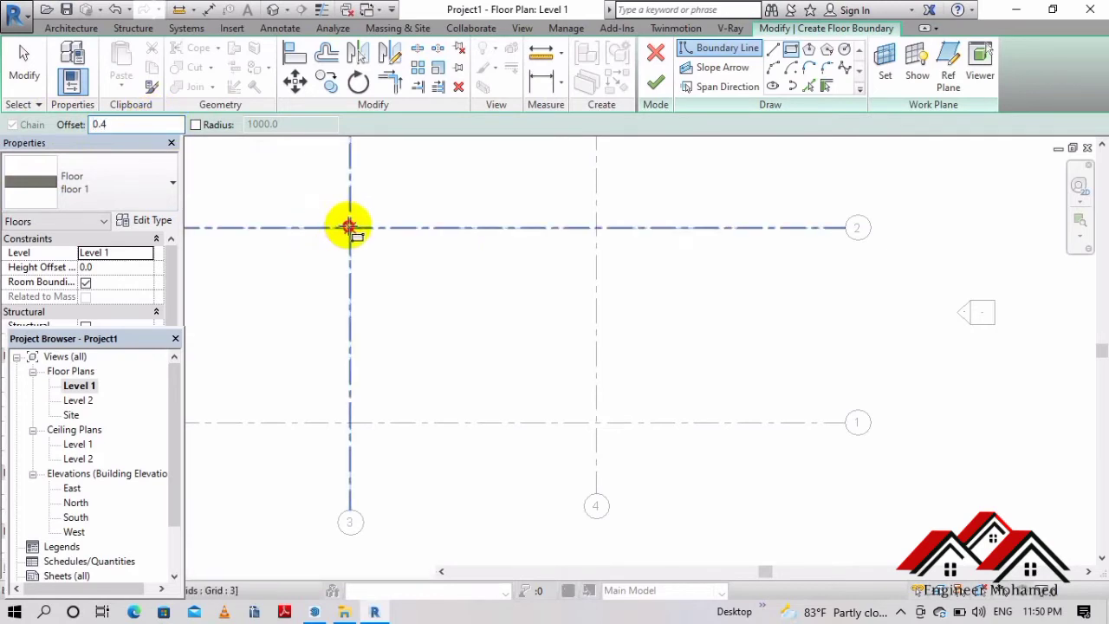
pyautogui.click(348, 227)
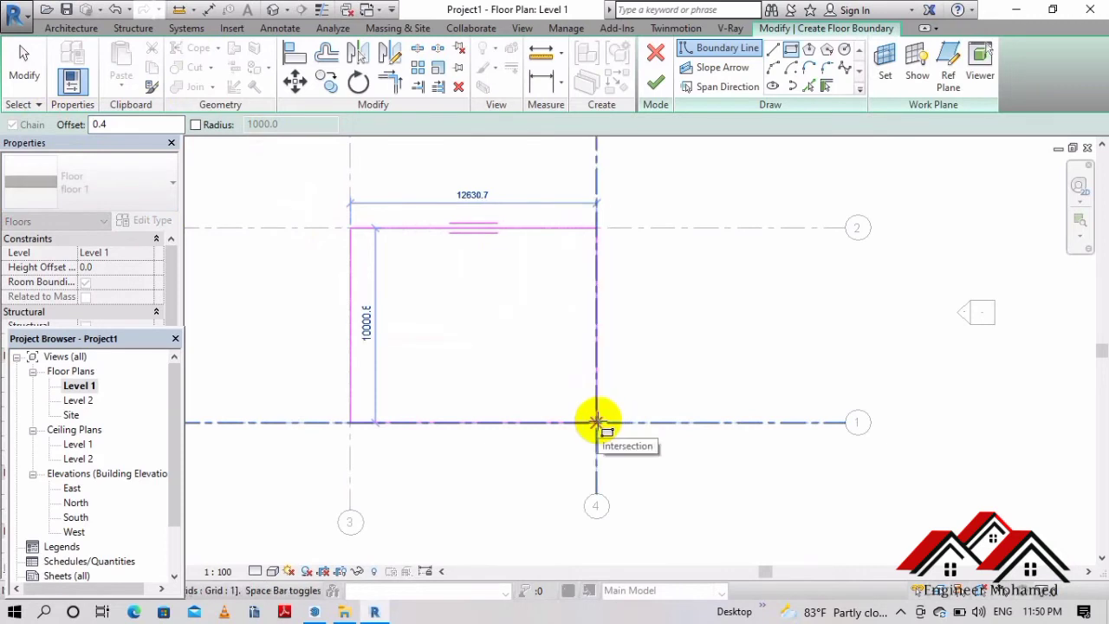
pyautogui.press('Escape')
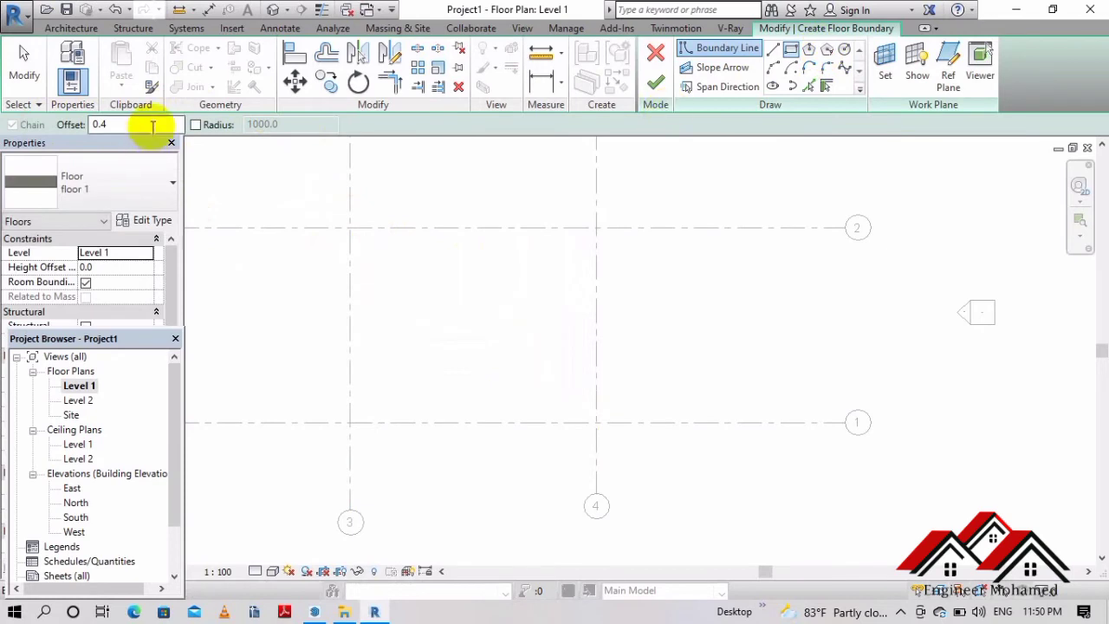
# - Set offset to 0.0 and draw the rectangle from grid 2/3 to grid 1/4 intersections
pyautogui.moveTo(153, 124); pyautogui.dragTo(58, 125)
pyautogui.write('0.0')
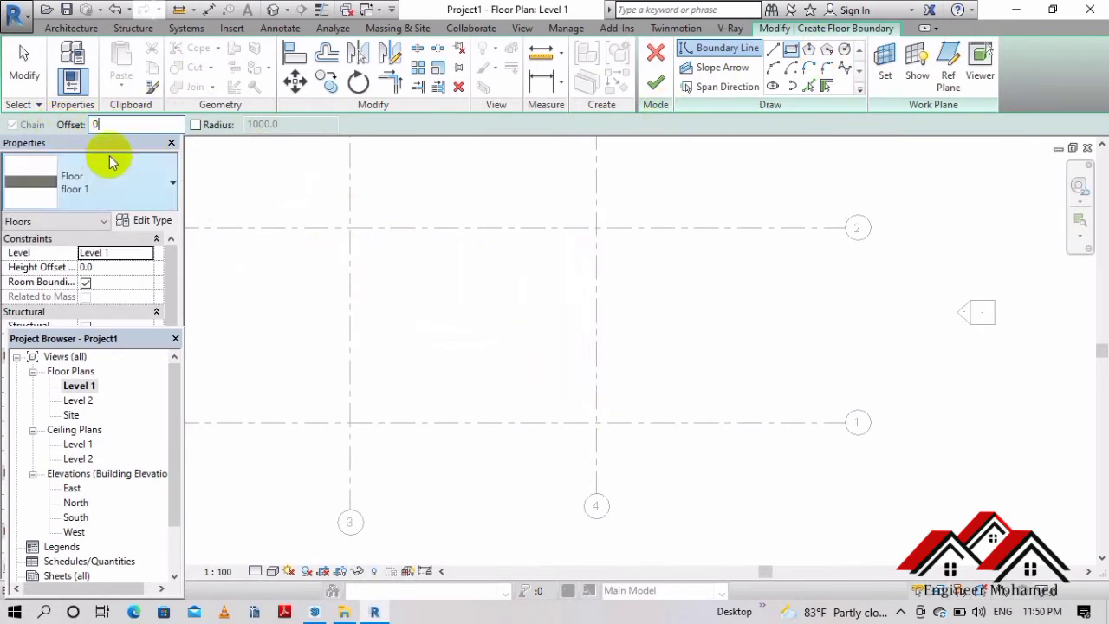
pyautogui.click(350, 227)
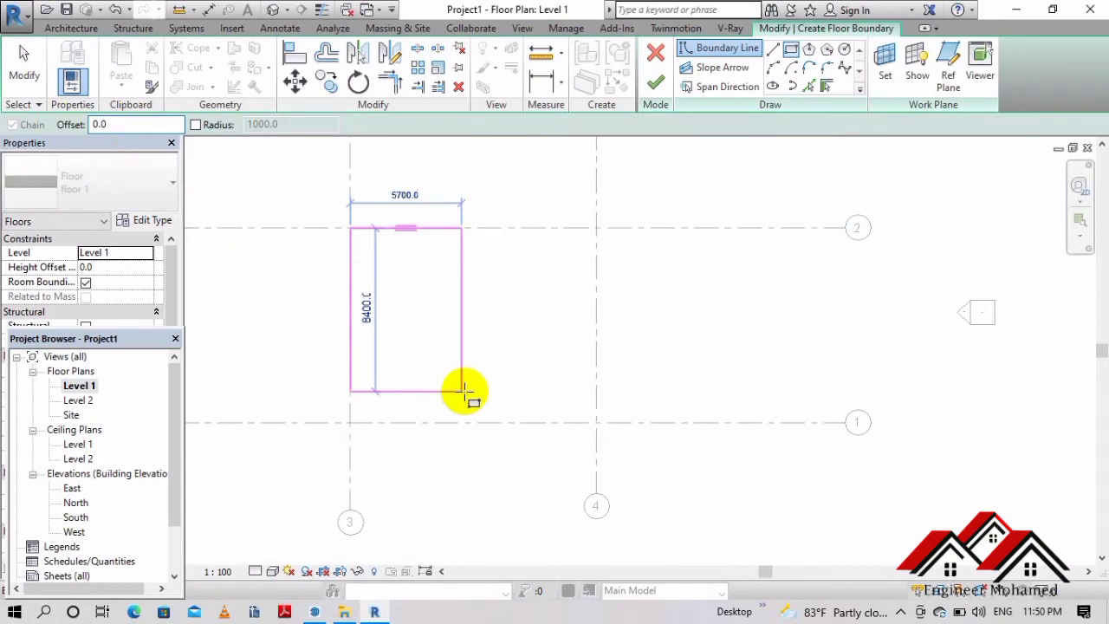
pyautogui.click(597, 423)
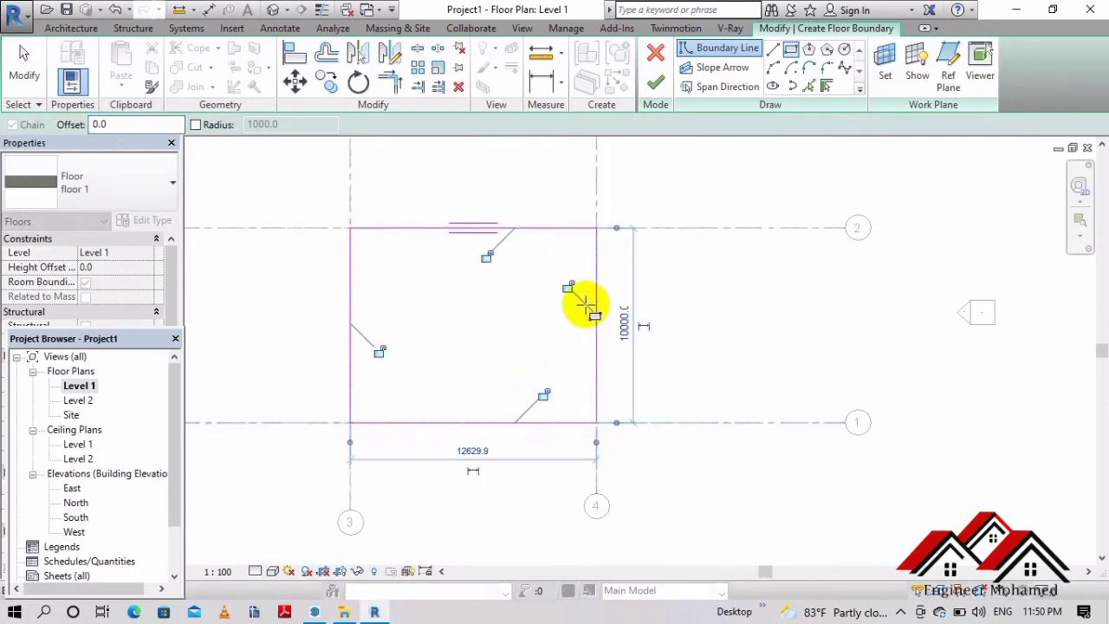
pyautogui.scroll(1, 607, 312)
pyautogui.scroll(1, 387, 250)
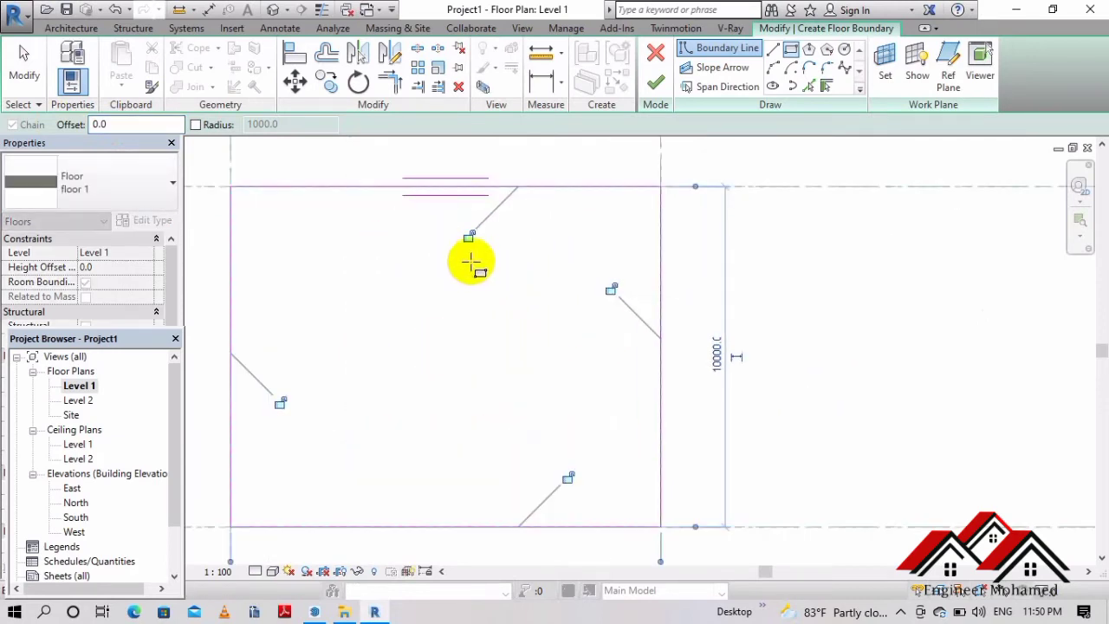
pyautogui.scroll(-1, 470, 260)
pyautogui.scroll(-1, 490, 223)
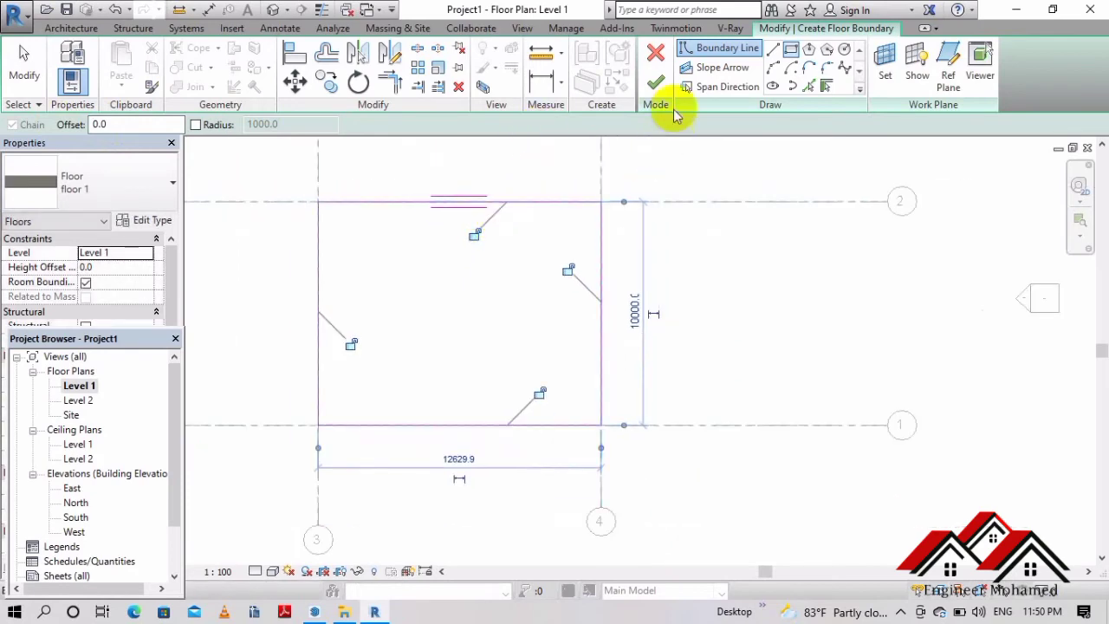
# - Finish edit mode to create the floor 1 slab over the grid 1–4 bay
pyautogui.click(658, 83)
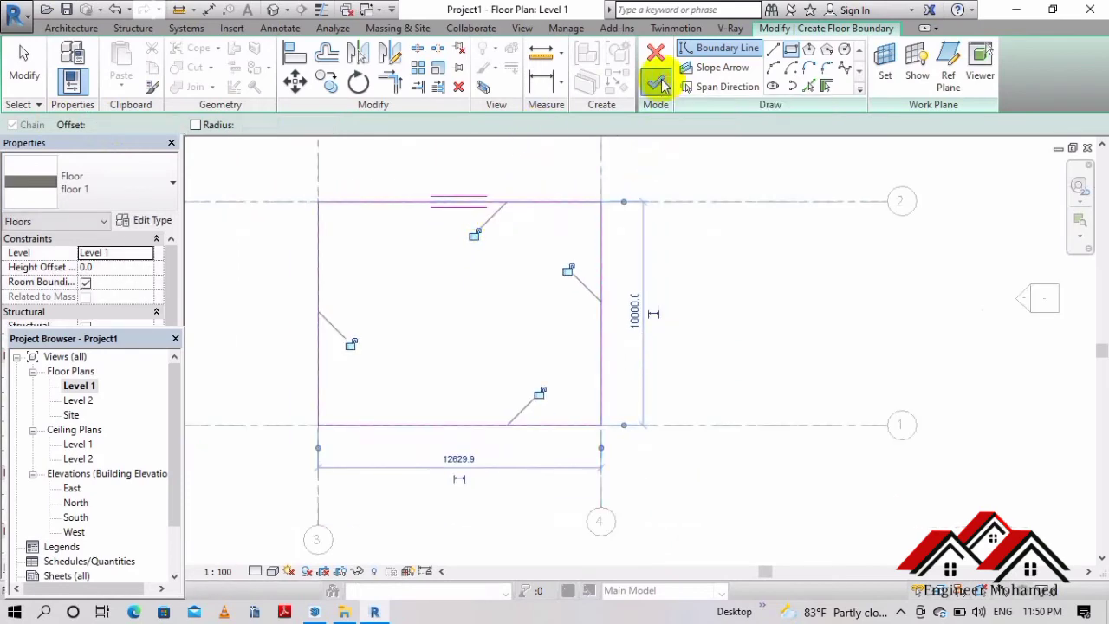
pyautogui.click(403, 330)
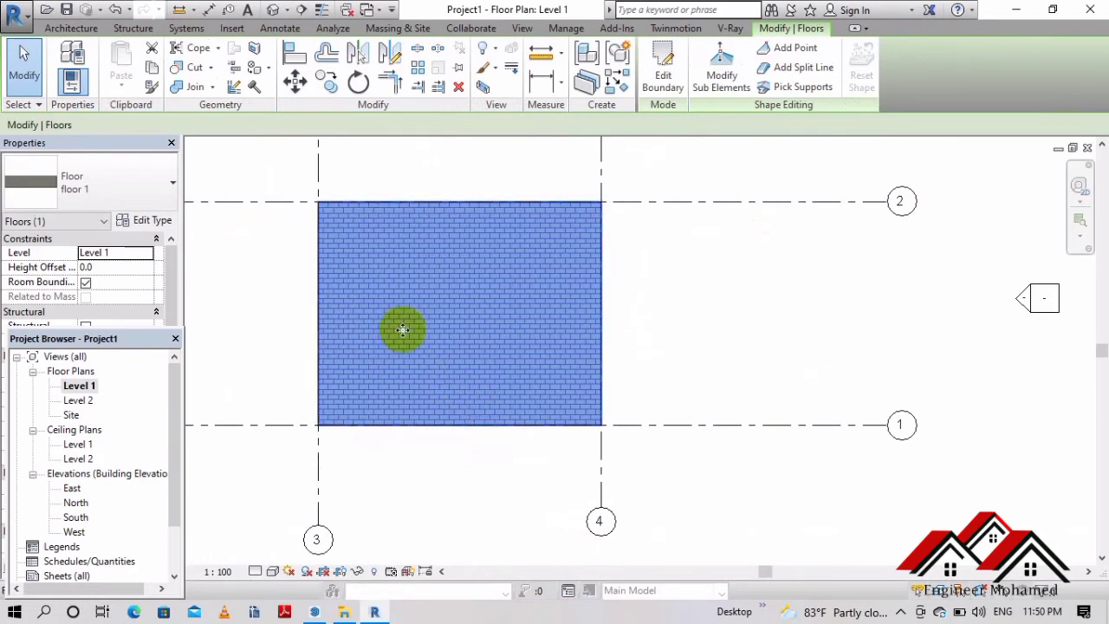
pyautogui.scroll(2, 492, 233)
pyautogui.scroll(1, 508, 237)
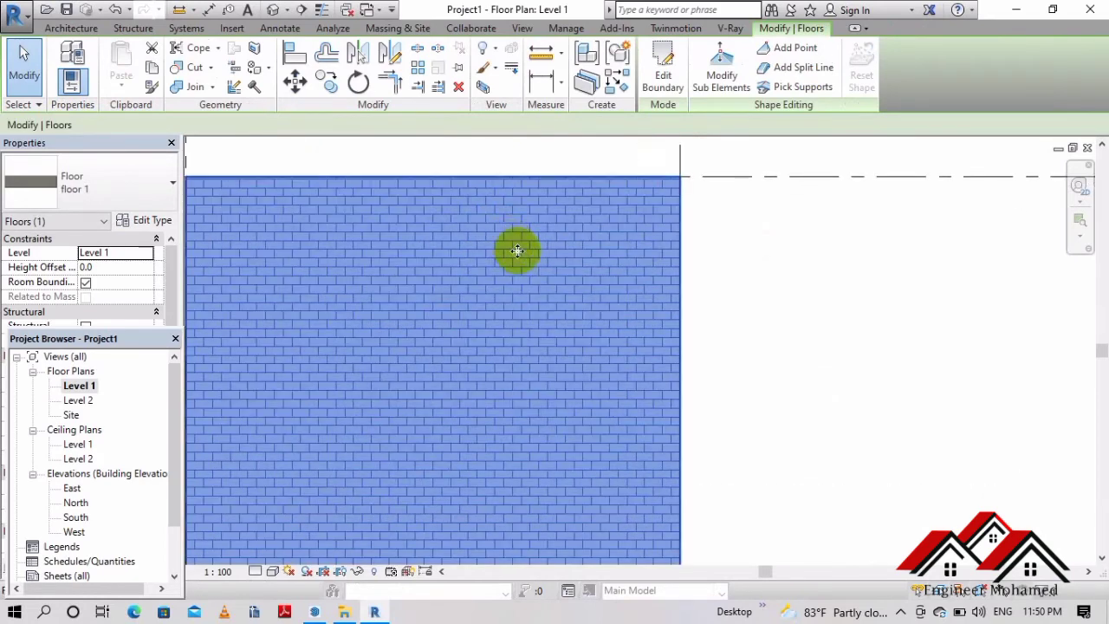
pyautogui.scroll(-1, 581, 198)
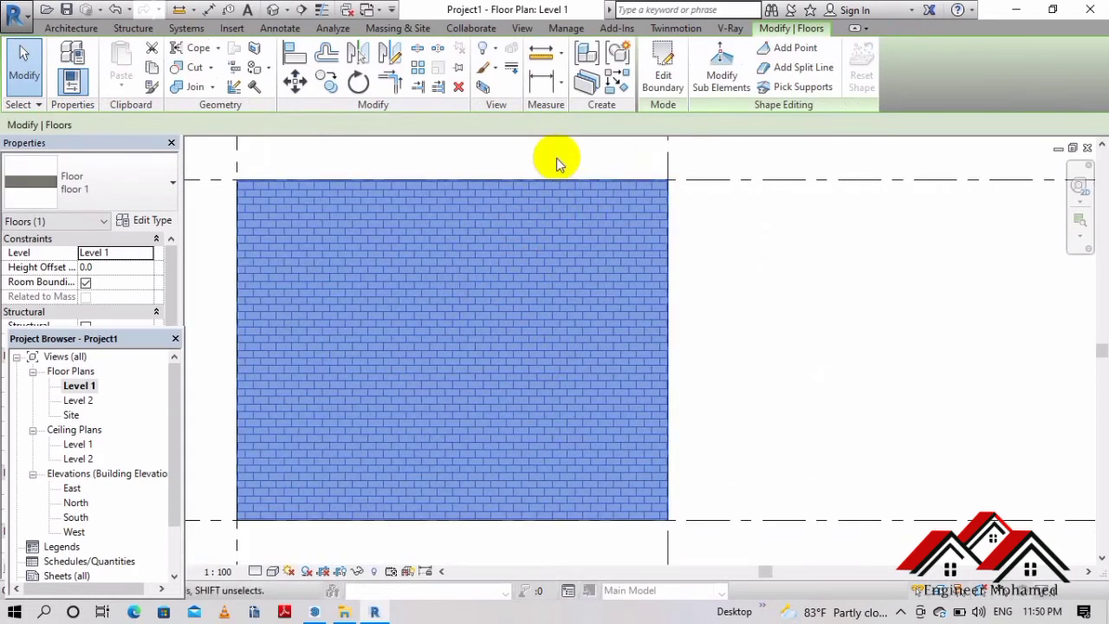
pyautogui.scroll(1, 607, 178)
pyautogui.scroll(-1, 596, 186)
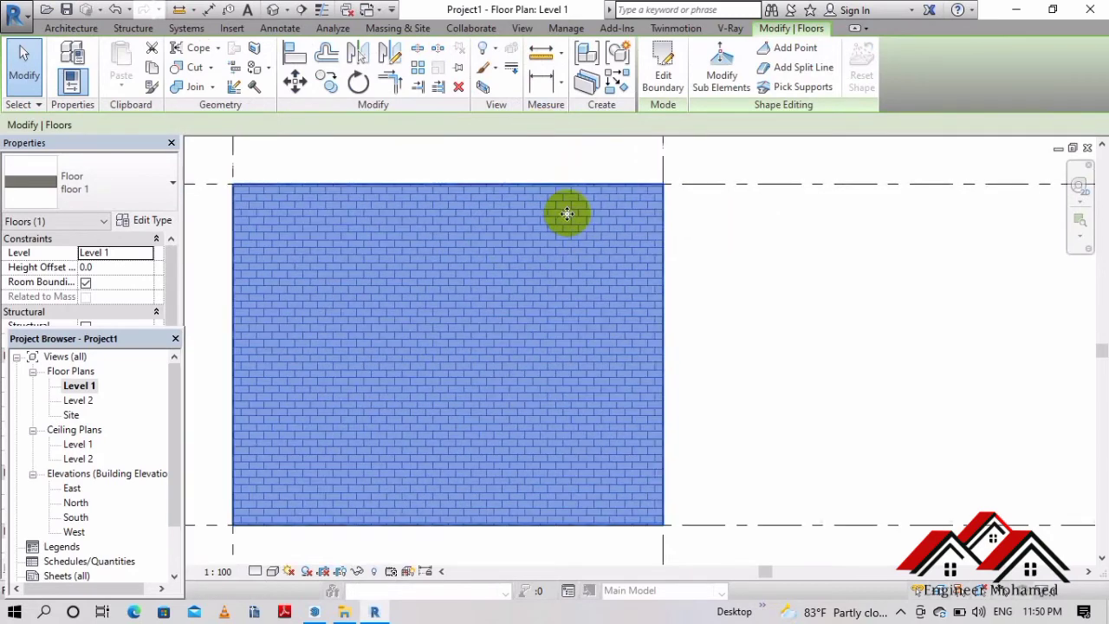
# - Pan around the plan and select the new masonry-hatched slab to inspect it
pyautogui.moveTo(561, 275); pyautogui.dragTo(577, 260, button='middle')
pyautogui.scroll(-1, 594, 287)
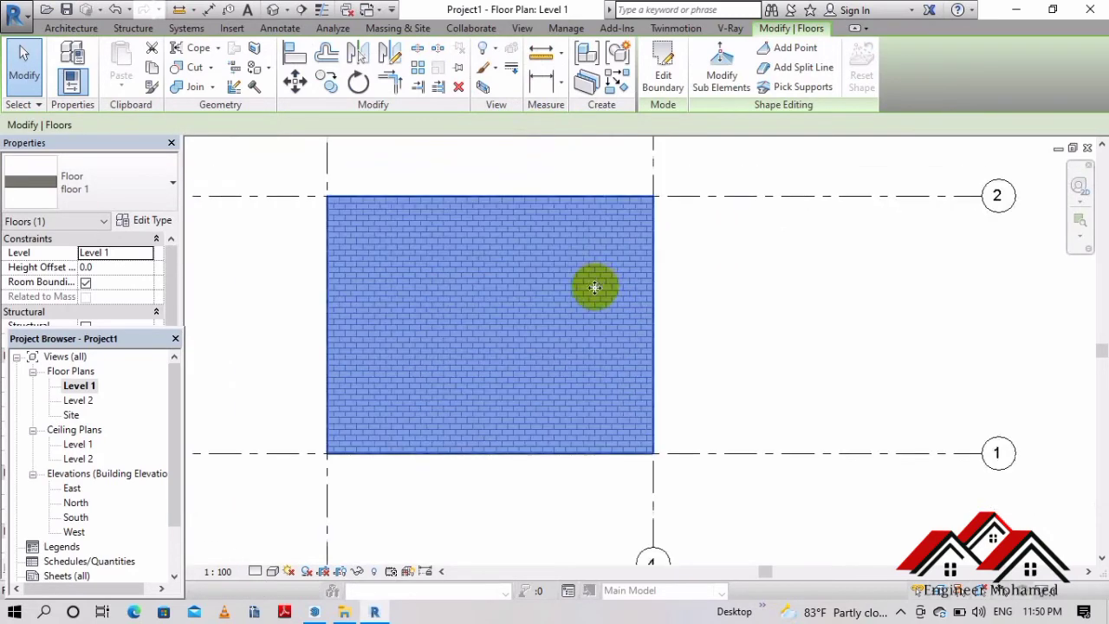
pyautogui.moveTo(688, 344); pyautogui.dragTo(726, 361, button='middle')
pyautogui.scroll(1, 612, 240)
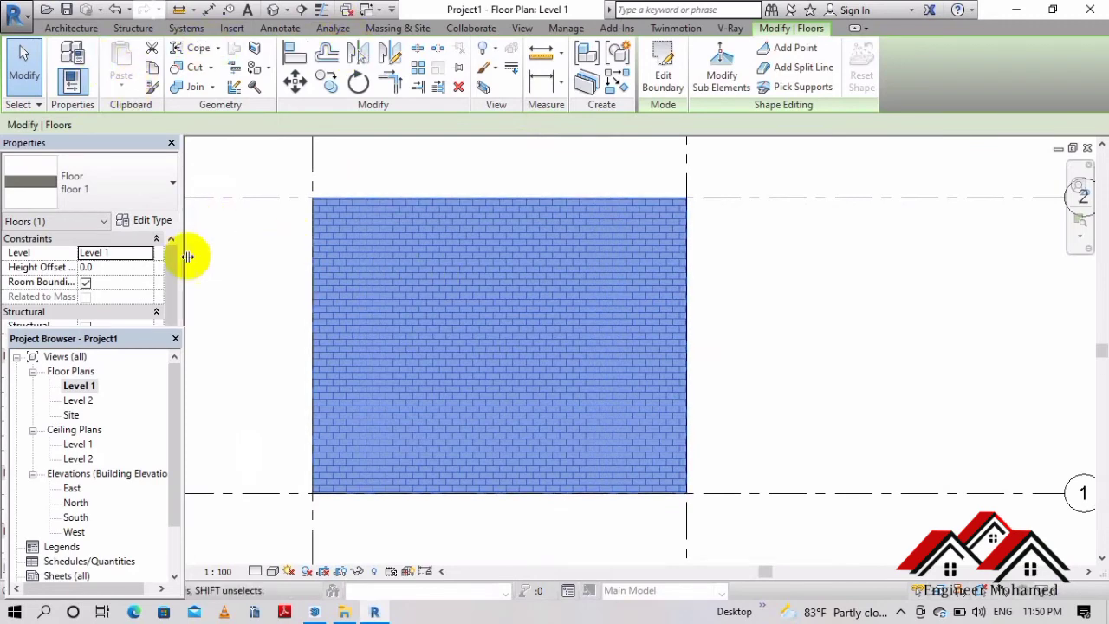
pyautogui.click(24, 59)
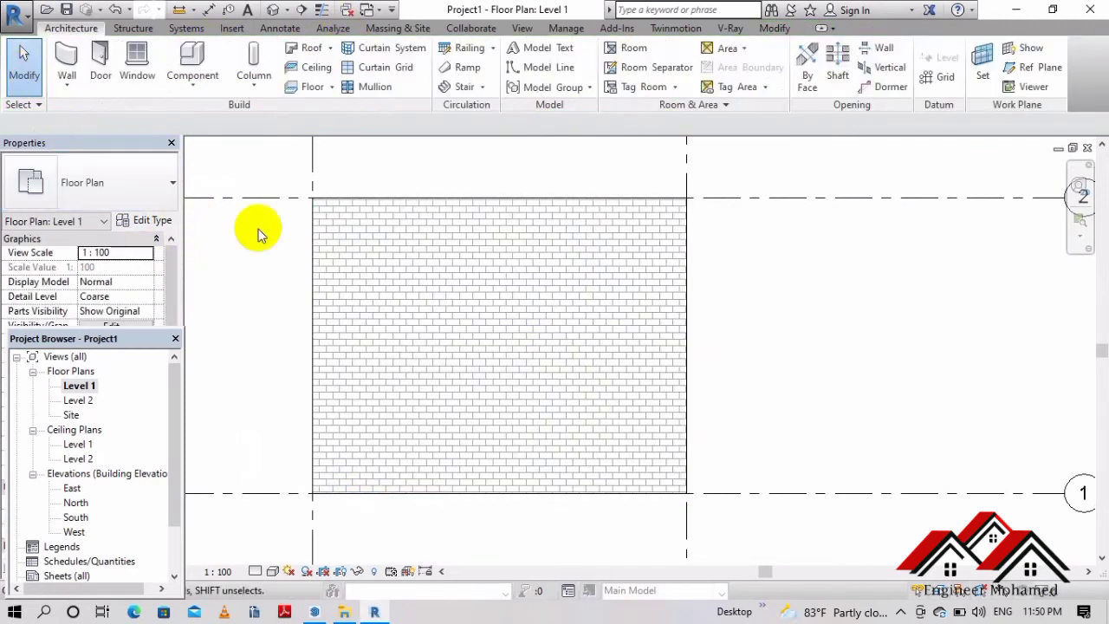
pyautogui.click(323, 260)
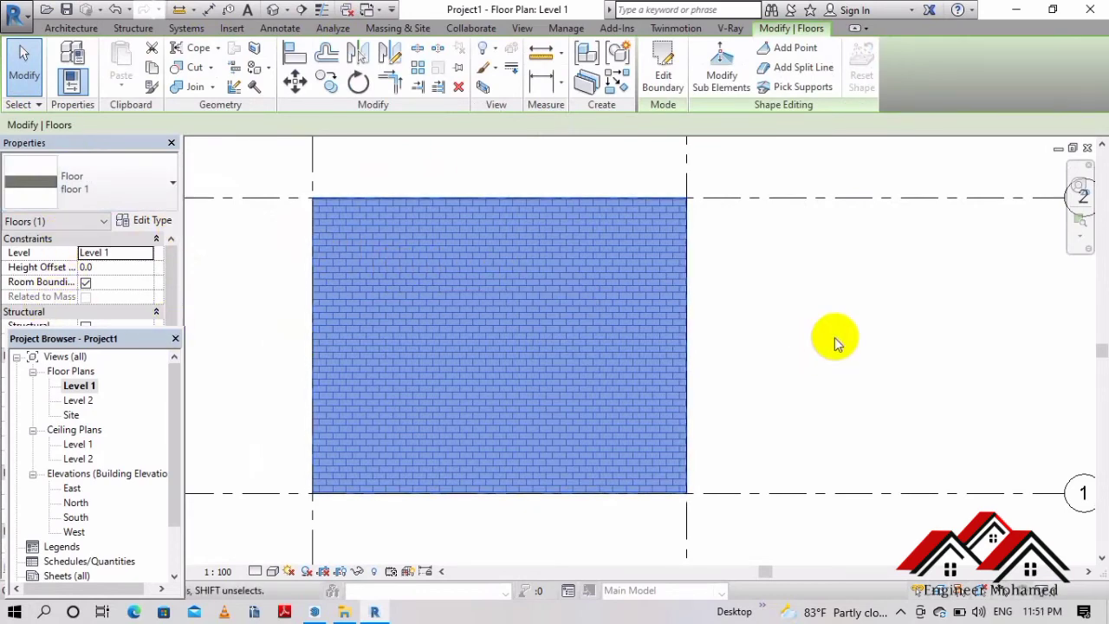
pyautogui.click(835, 337)
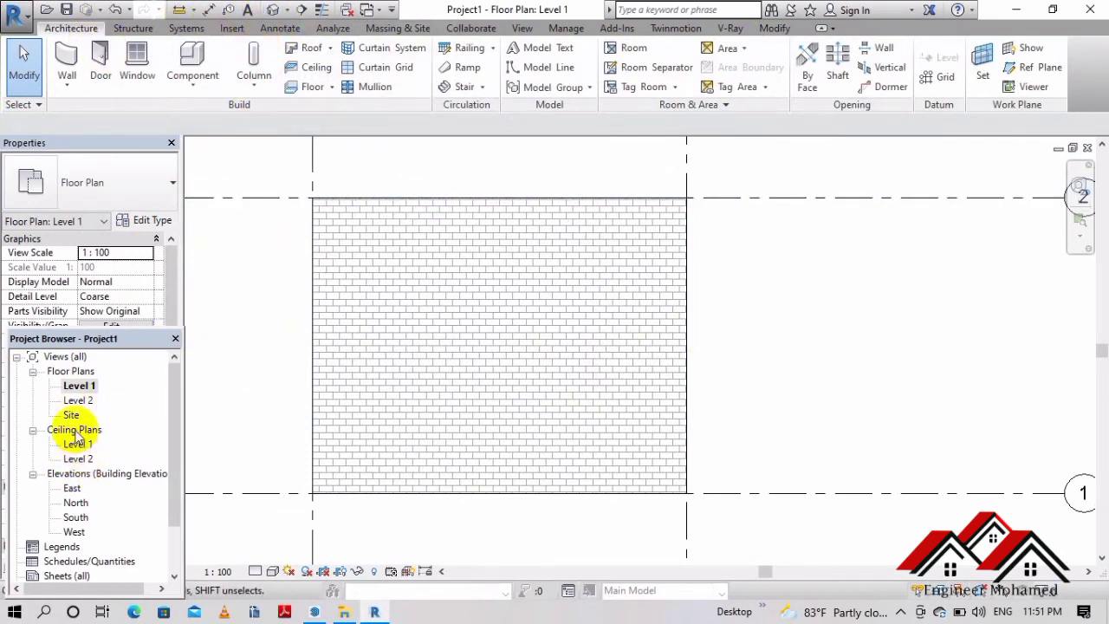
# - Open the East elevation and zoom out to show the Level 1 slab below Levels 2–5
pyautogui.doubleClick(72, 487)
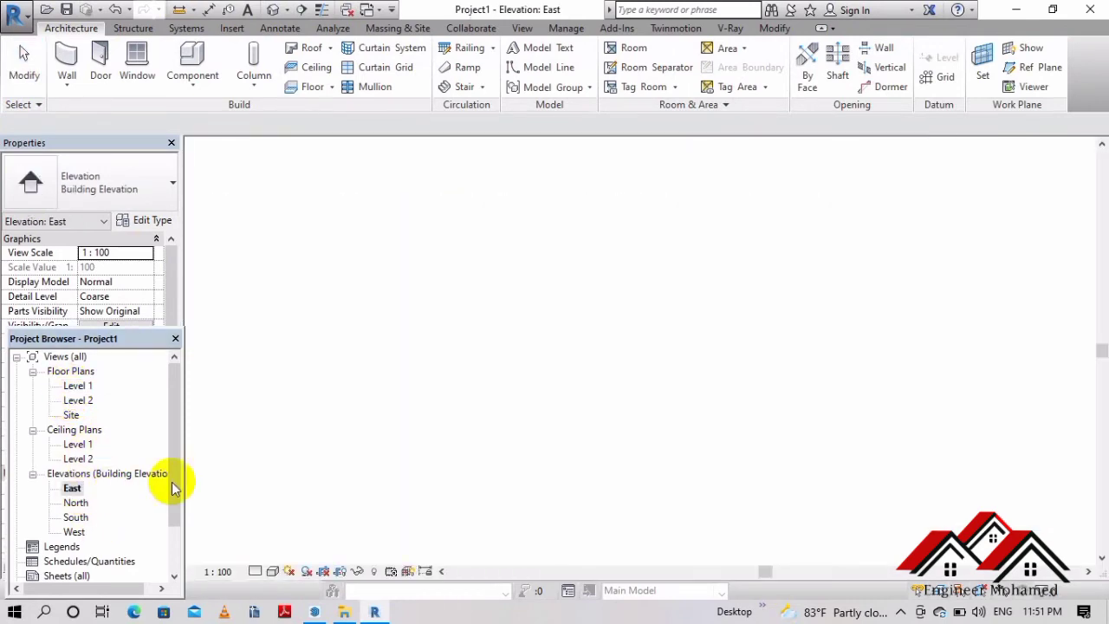
pyautogui.scroll(2, 593, 423)
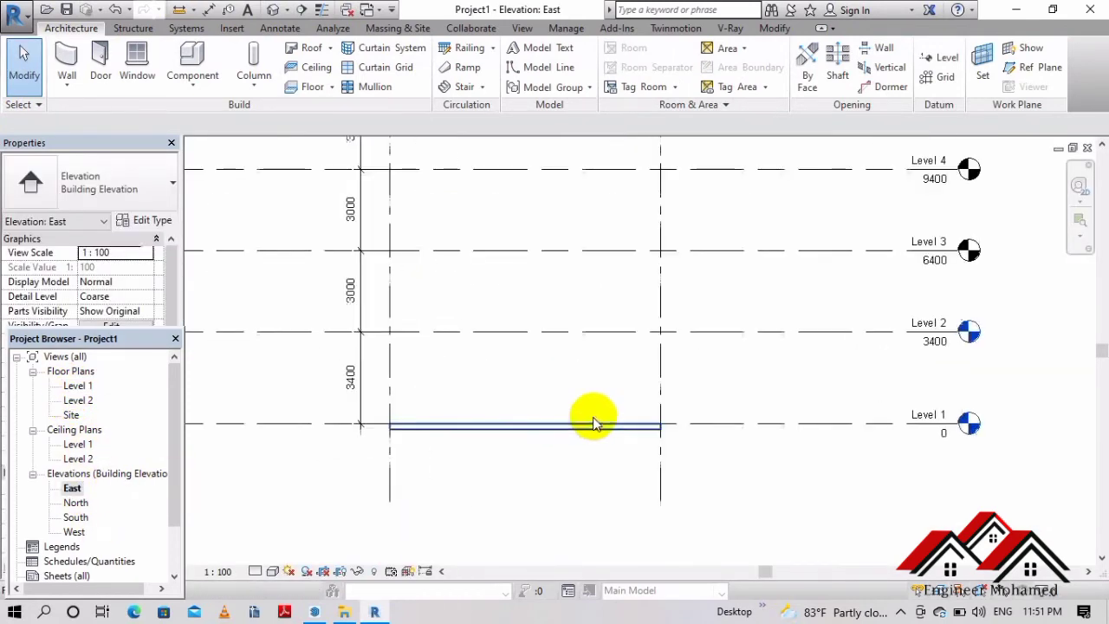
pyautogui.scroll(2, 593, 423)
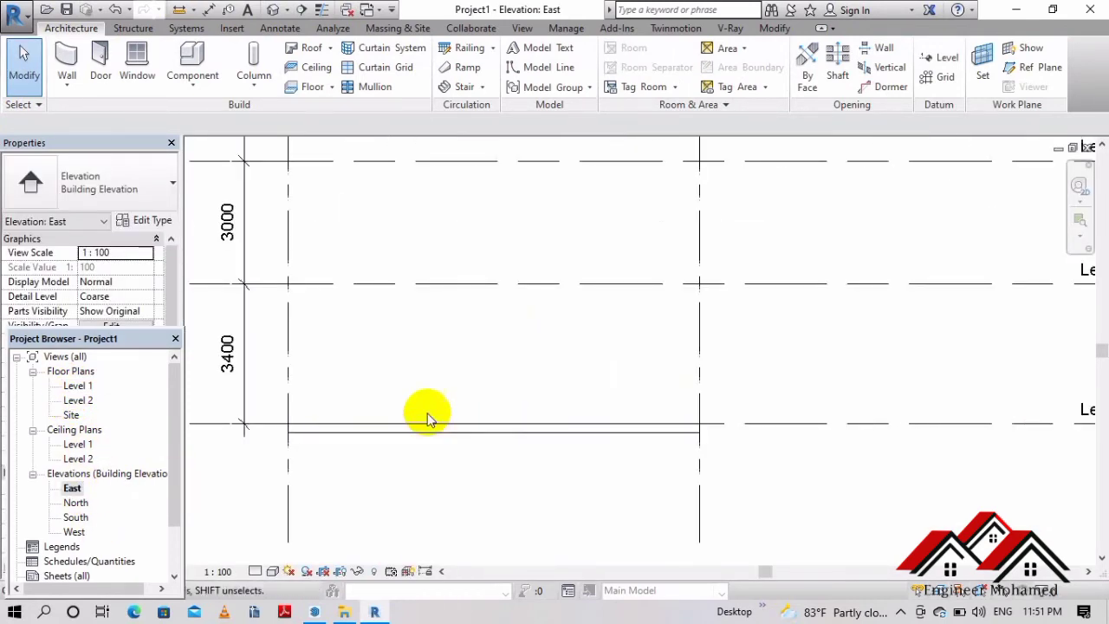
pyautogui.click(357, 428)
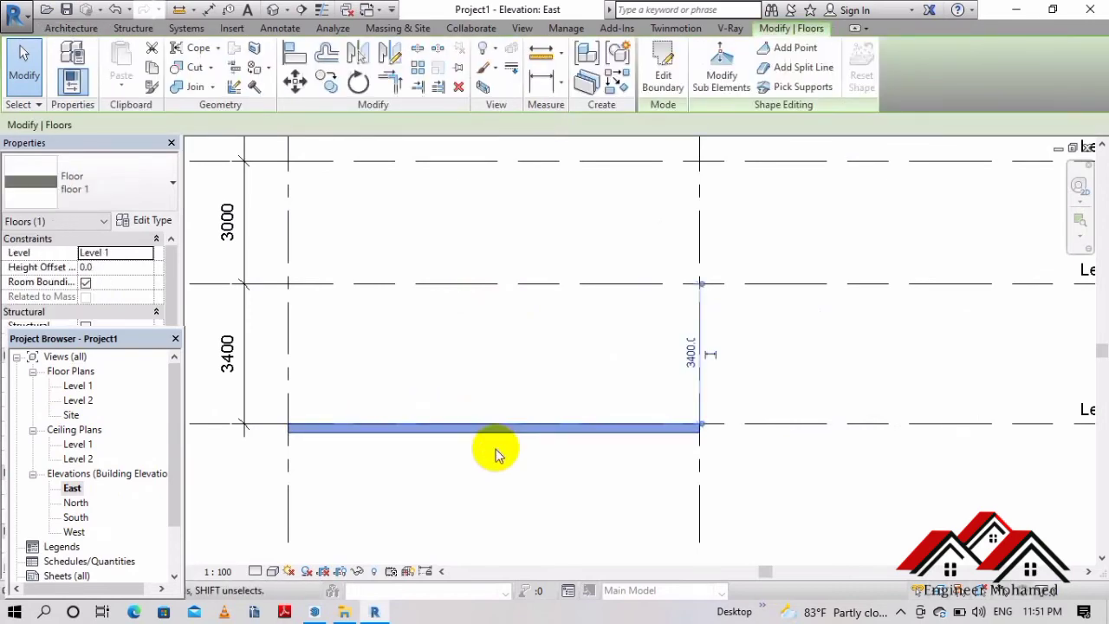
pyautogui.scroll(-2, 502, 416)
pyautogui.scroll(-1, 366, 286)
pyautogui.scroll(-1, 366, 286)
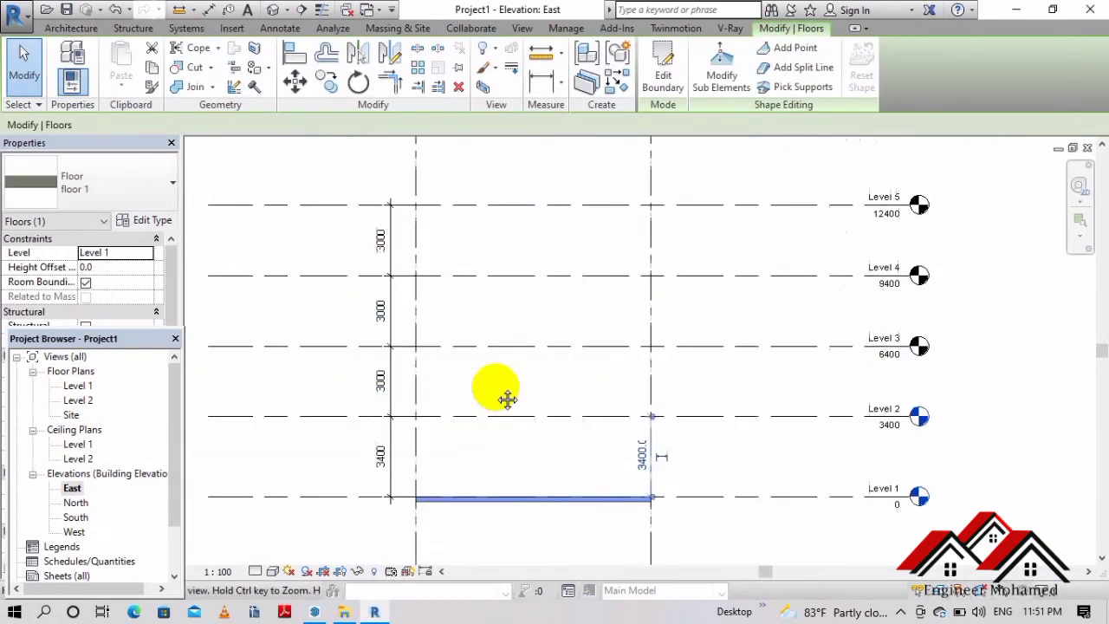
pyautogui.moveTo(503, 396); pyautogui.dragTo(528, 526, button='middle')
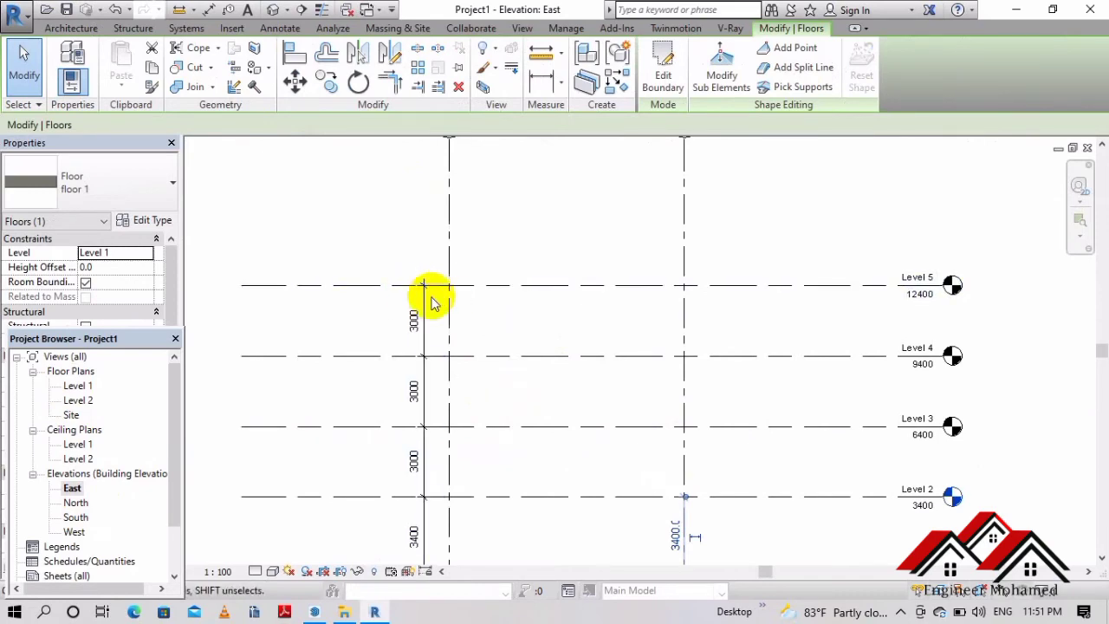
pyautogui.moveTo(433, 303); pyautogui.dragTo(421, 268, button='middle')
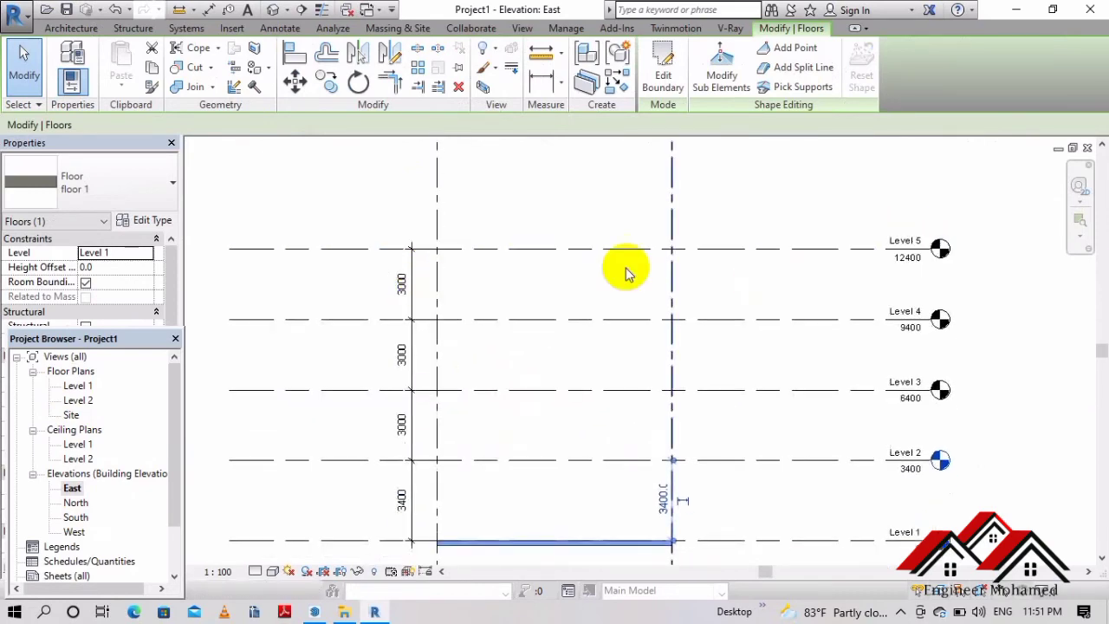
pyautogui.scroll(-1, 372, 217)
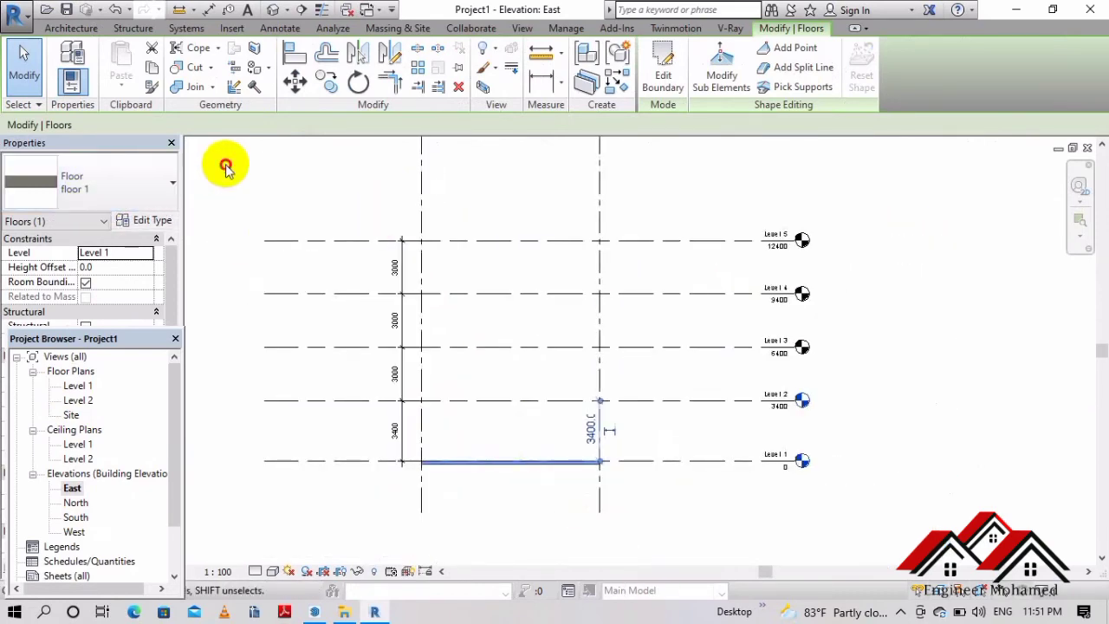
pyautogui.click(230, 191)
# - Copy the Level 1 floor slab and paste it aligned to Level 2
pyautogui.click(572, 472)
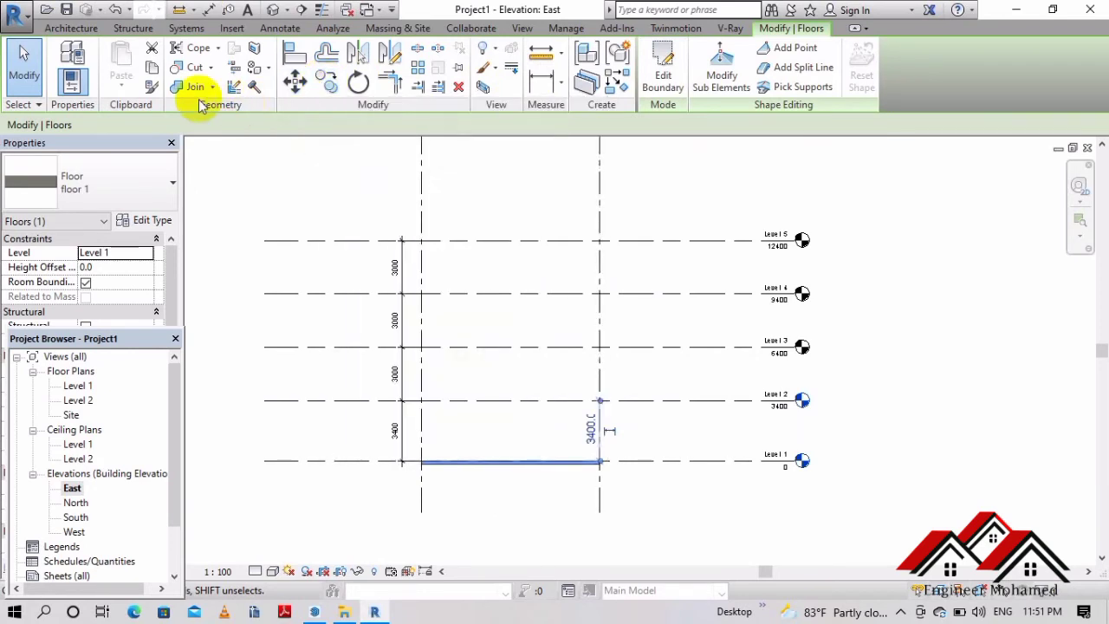
pyautogui.click(151, 69)
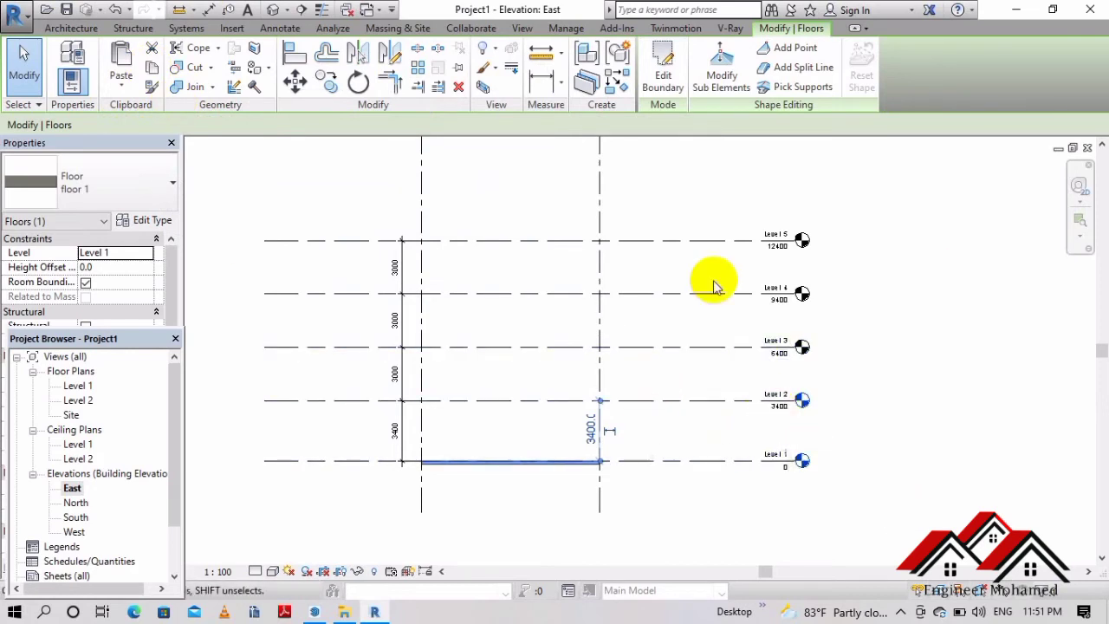
pyautogui.click(122, 87)
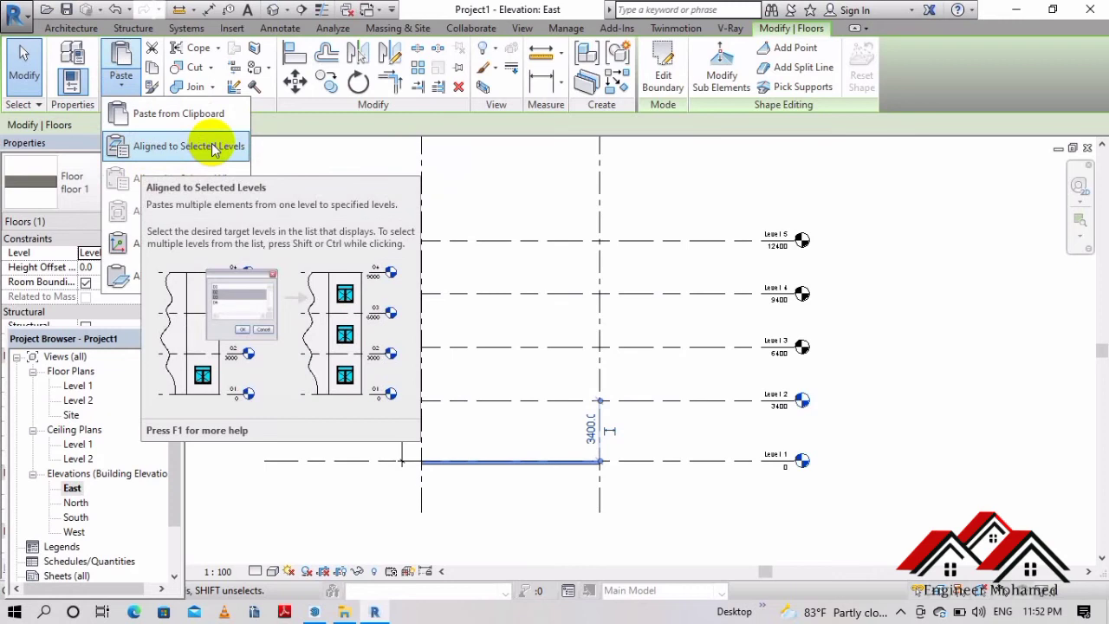
pyautogui.click(212, 147)
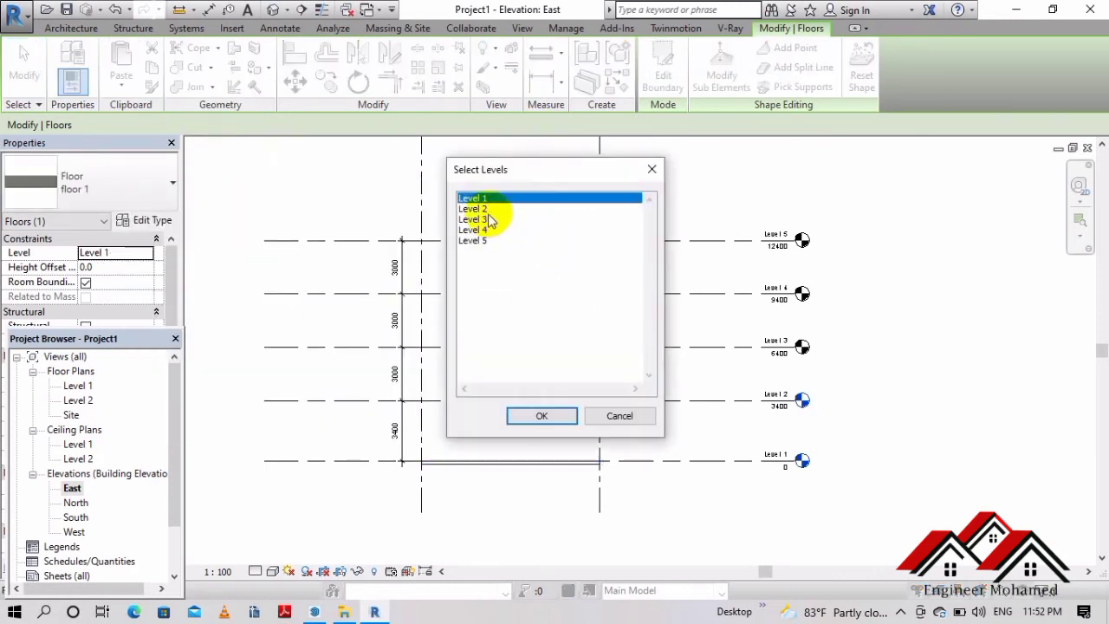
pyautogui.moveTo(485, 210); pyautogui.dragTo(491, 223)
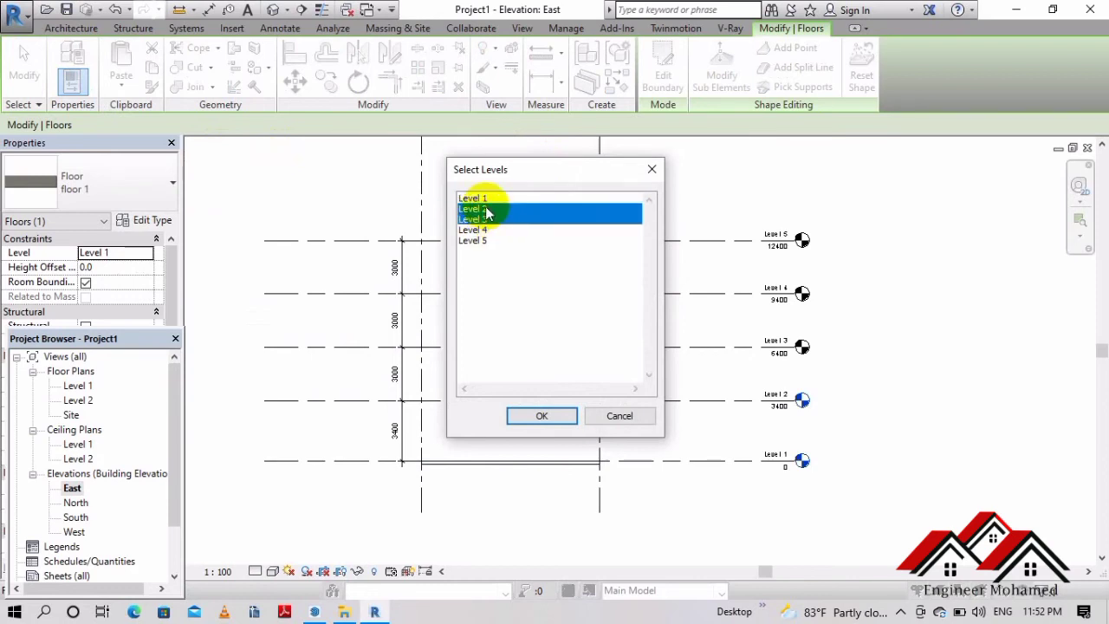
pyautogui.click(492, 222)
pyautogui.click(491, 242)
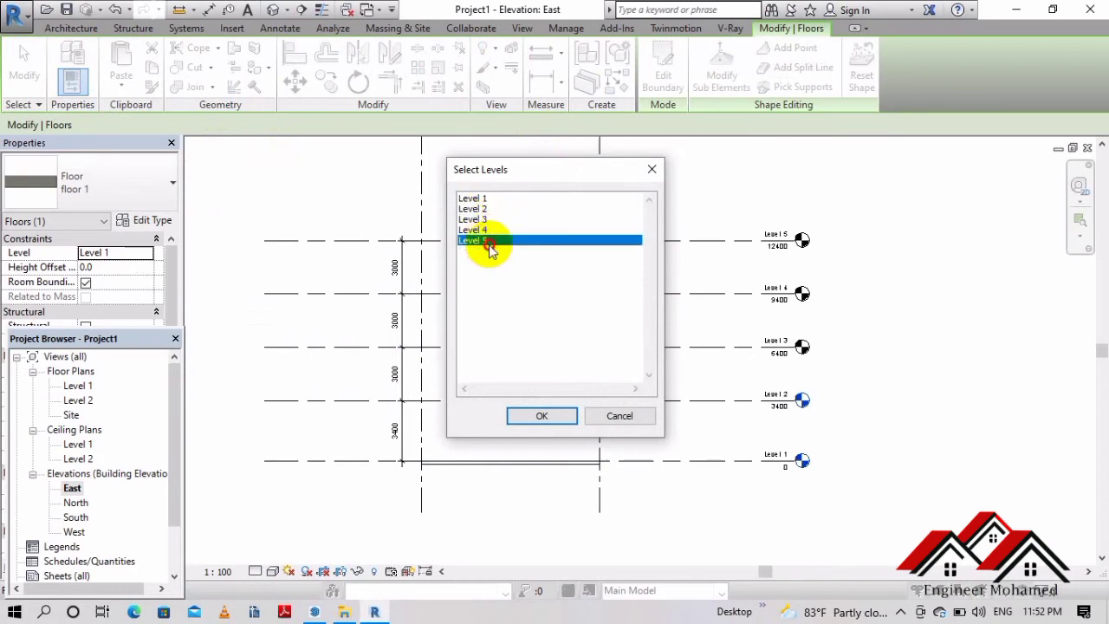
pyautogui.click(492, 210)
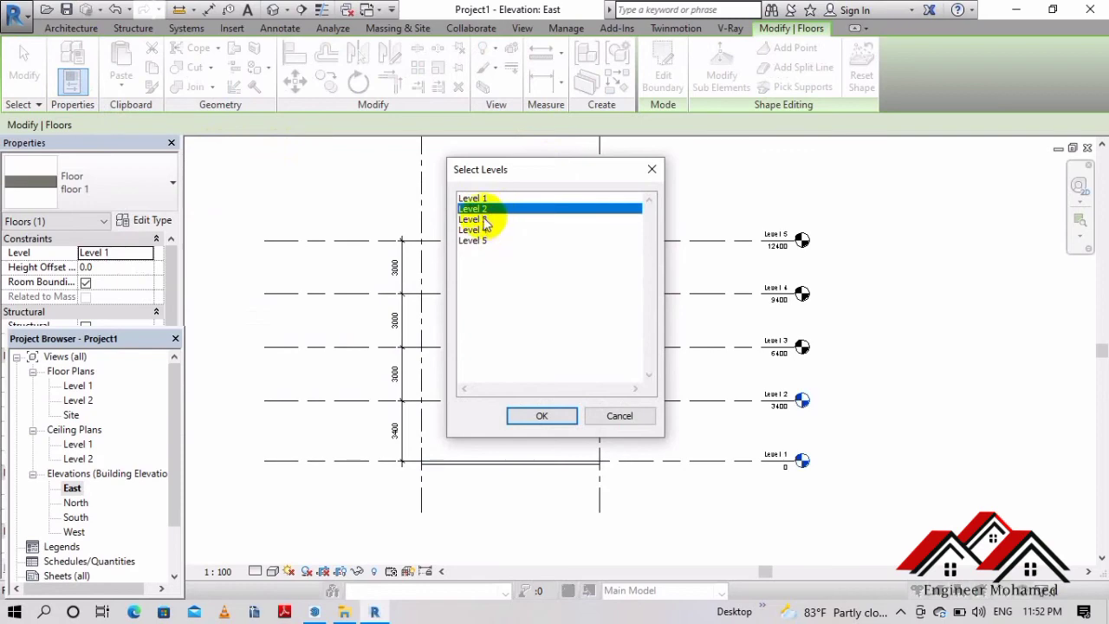
pyautogui.click(546, 416)
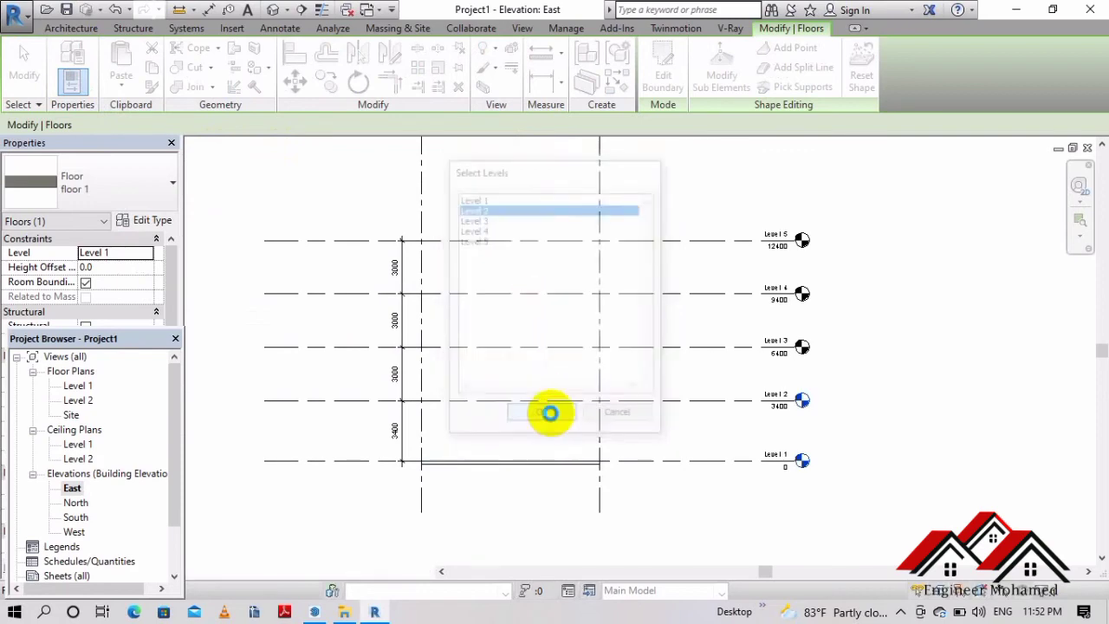
# - Paste the floor slab aligned to Level 3
pyautogui.scroll(3, 481, 406)
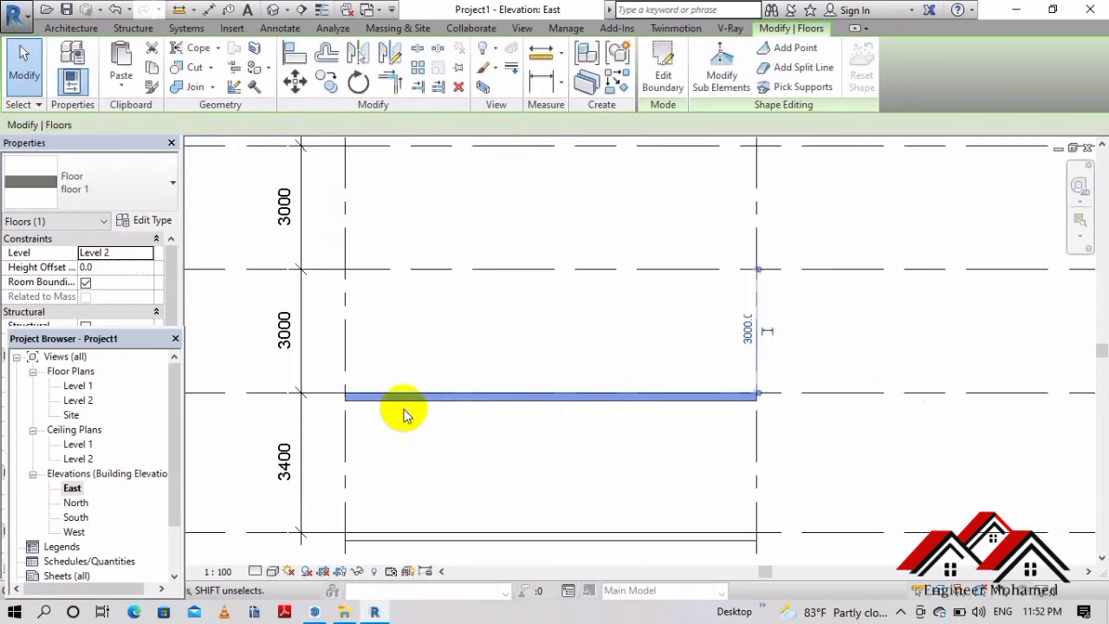
pyautogui.scroll(-3, 559, 343)
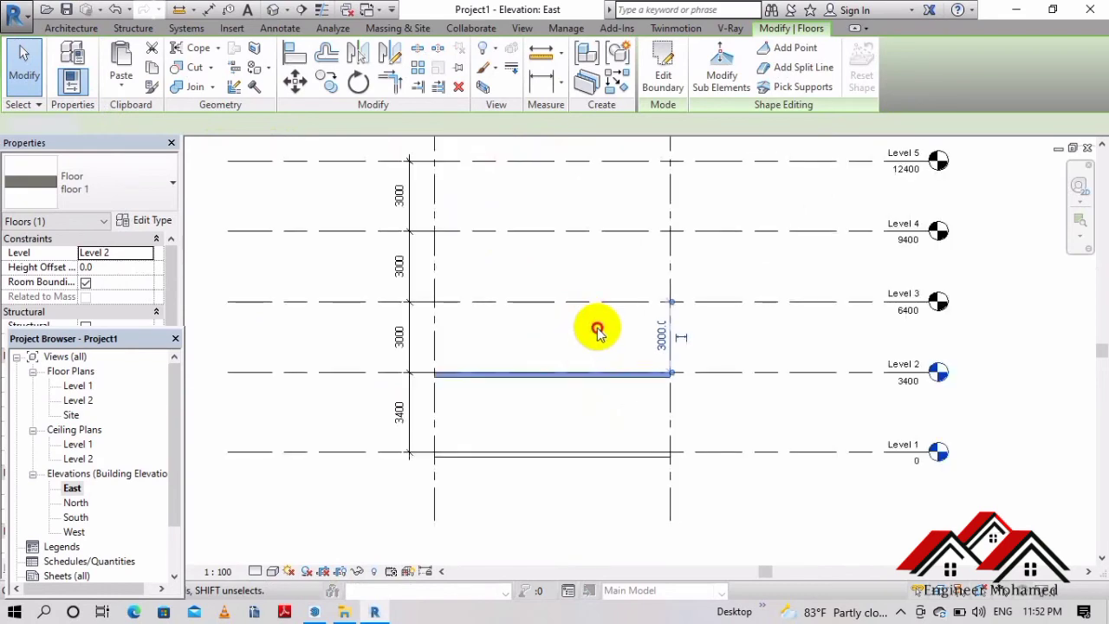
pyautogui.click(597, 329)
pyautogui.click(577, 375)
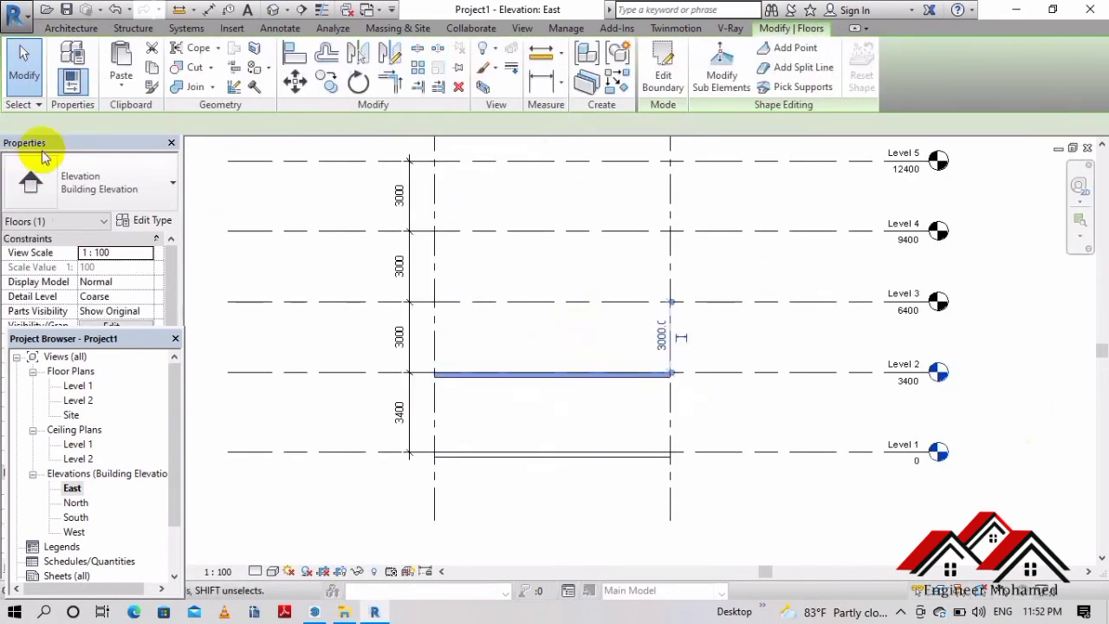
pyautogui.click(292, 208)
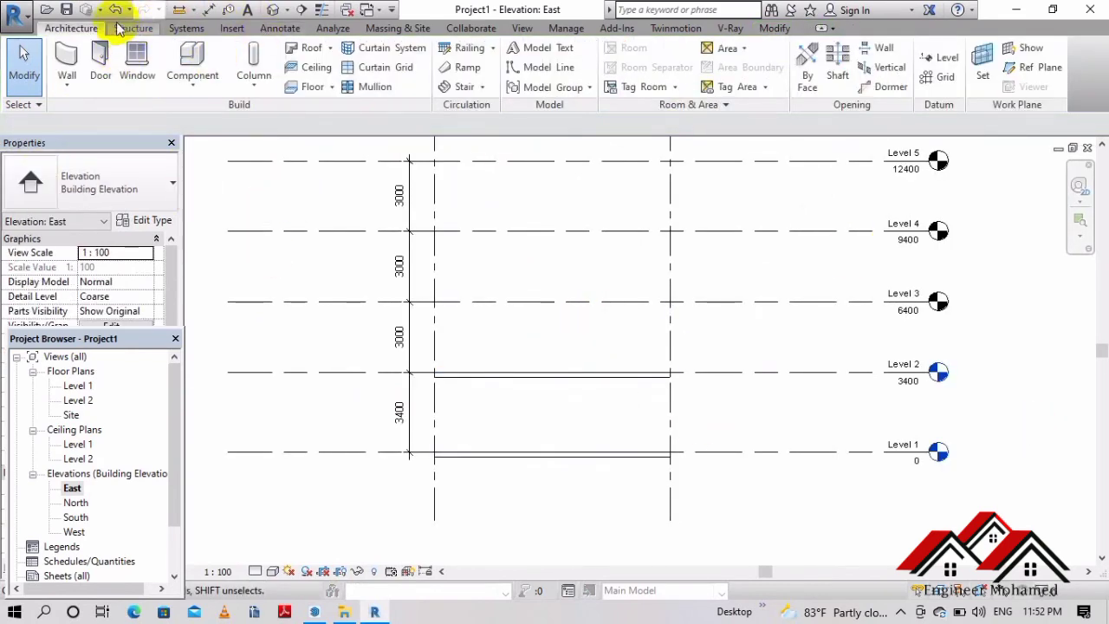
pyautogui.click(775, 27)
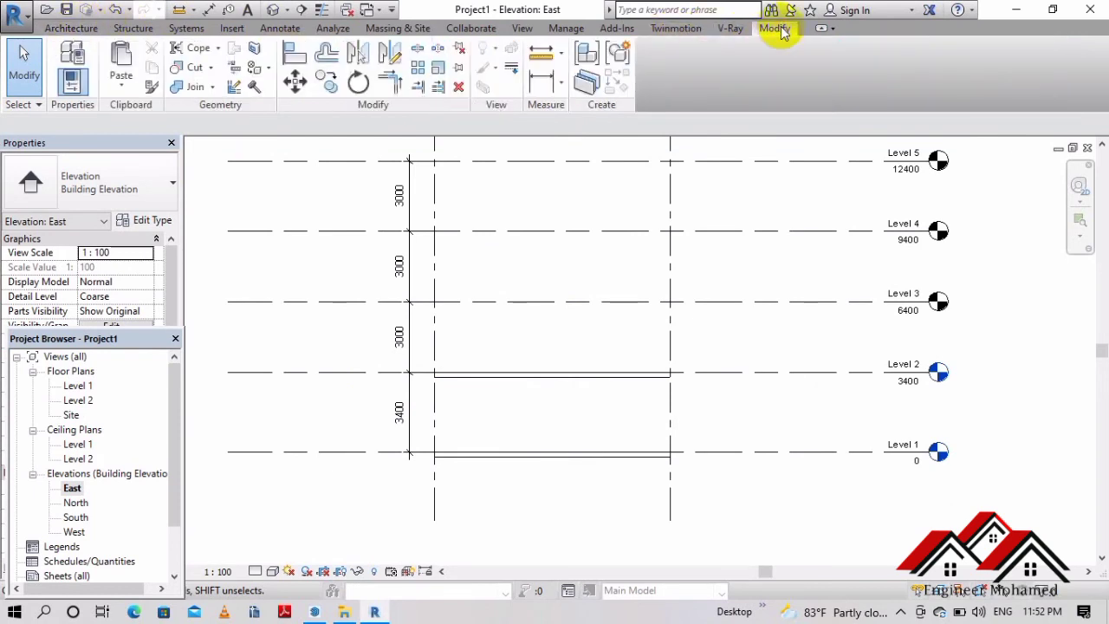
pyautogui.click(124, 93)
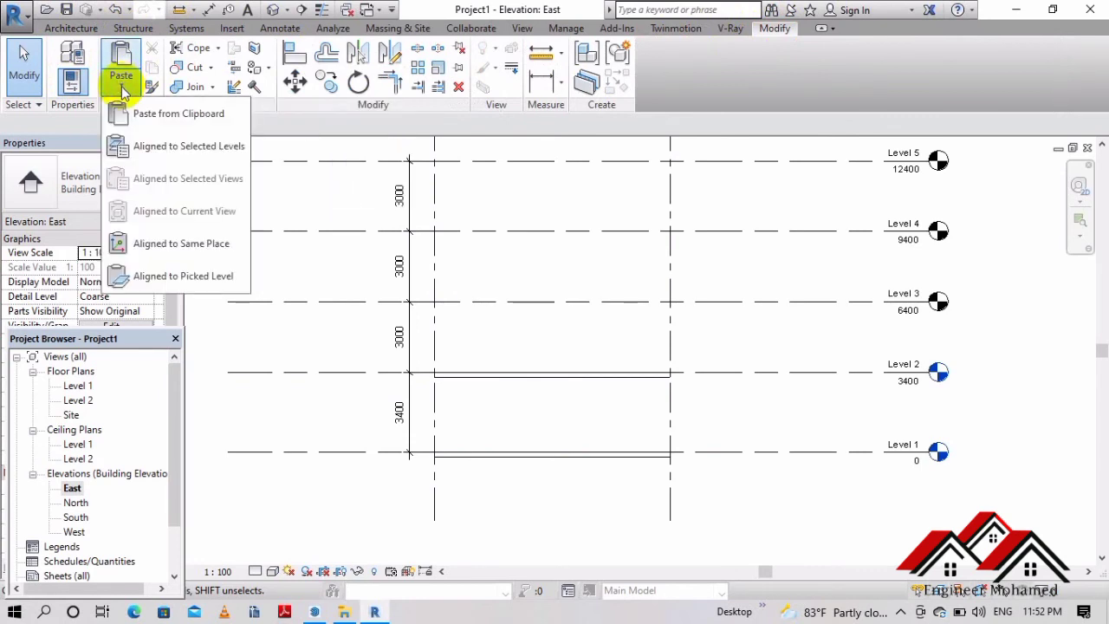
pyautogui.click(185, 147)
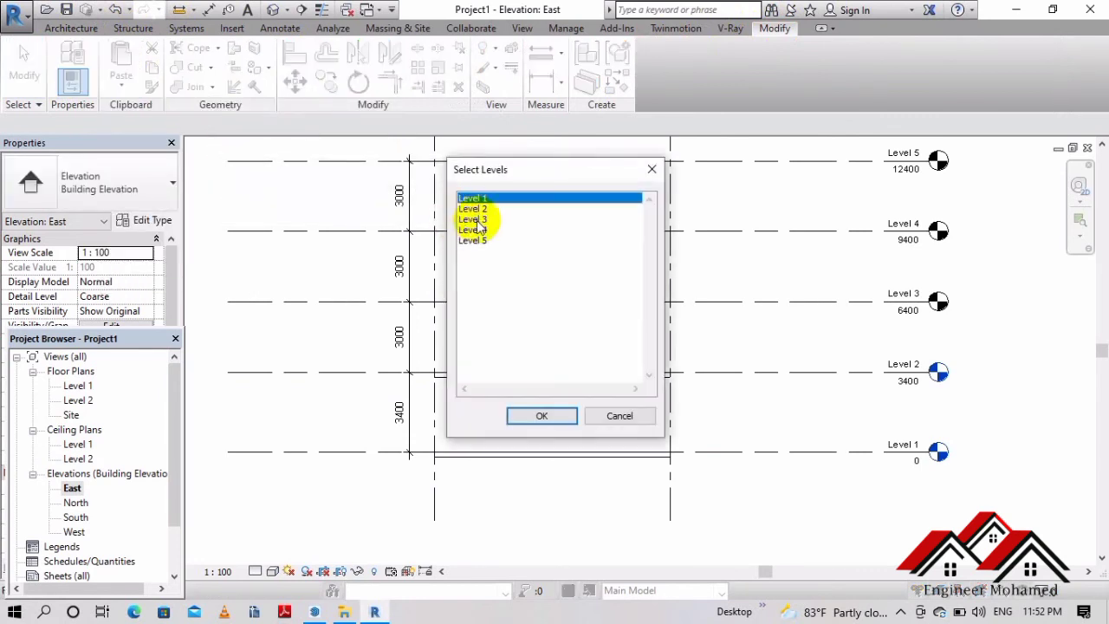
pyautogui.click(476, 221)
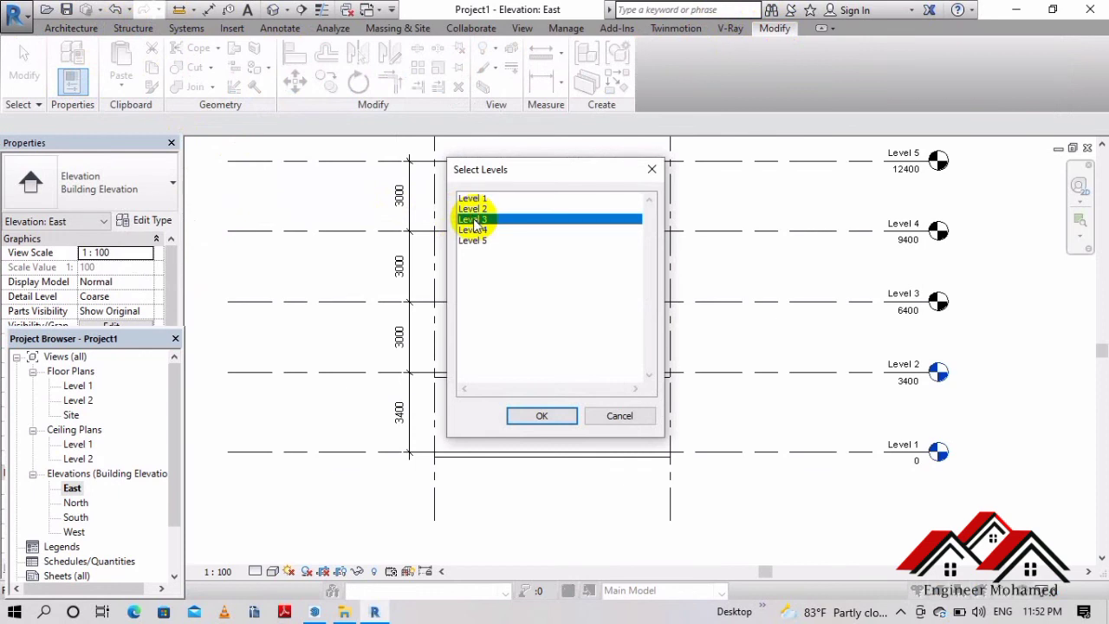
pyautogui.keyDown('shift'); pyautogui.click(508, 253); pyautogui.keyUp('shift')
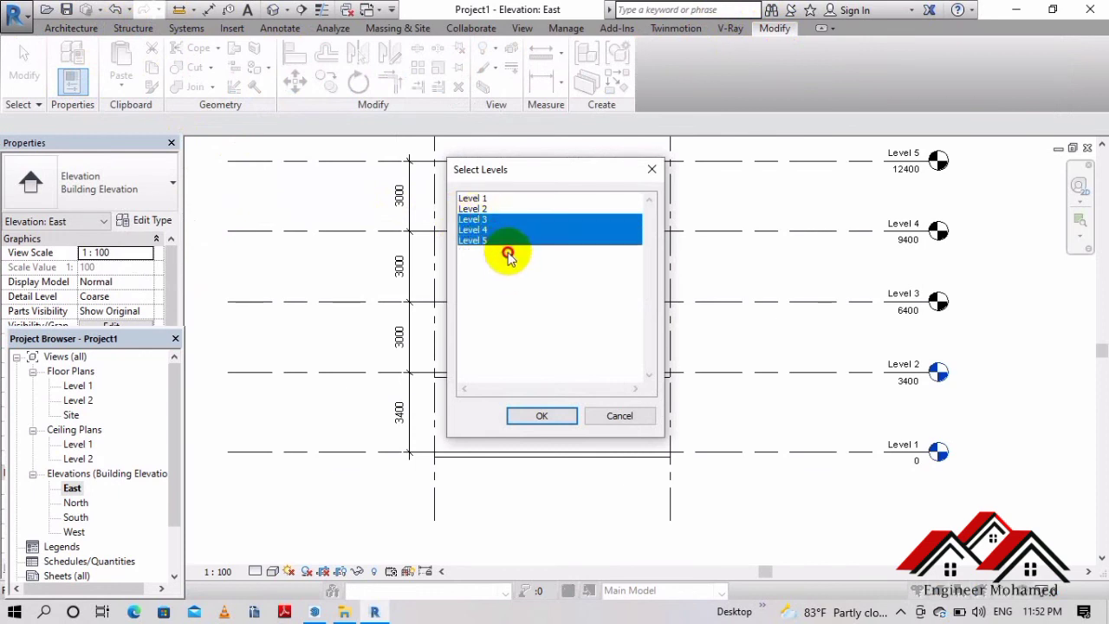
pyautogui.click(531, 261)
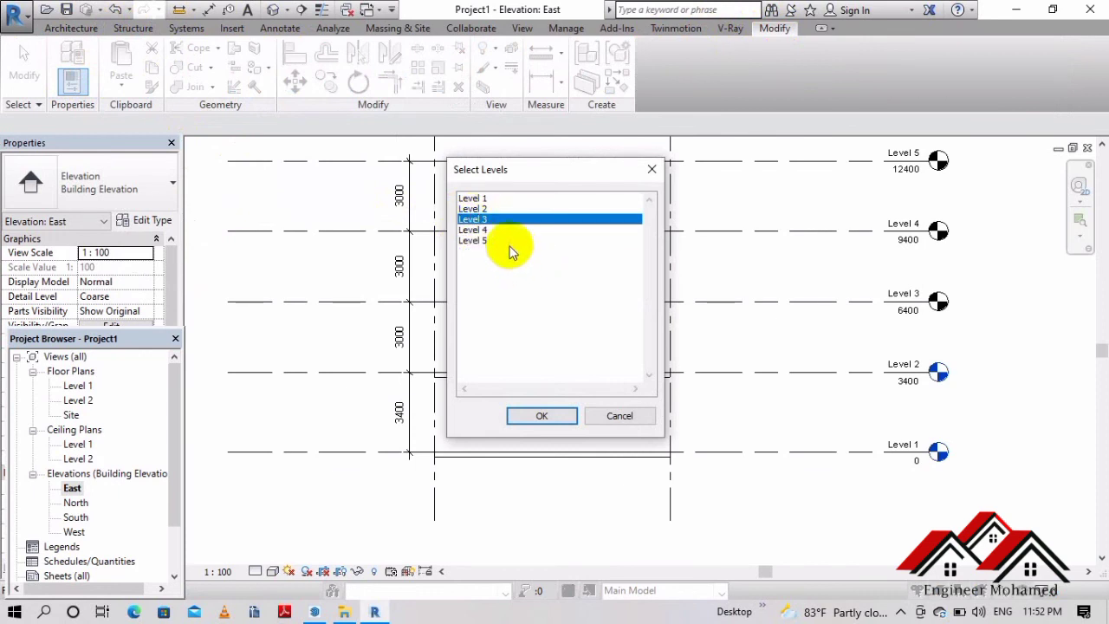
pyautogui.click(497, 228)
pyautogui.doubleClick(487, 219)
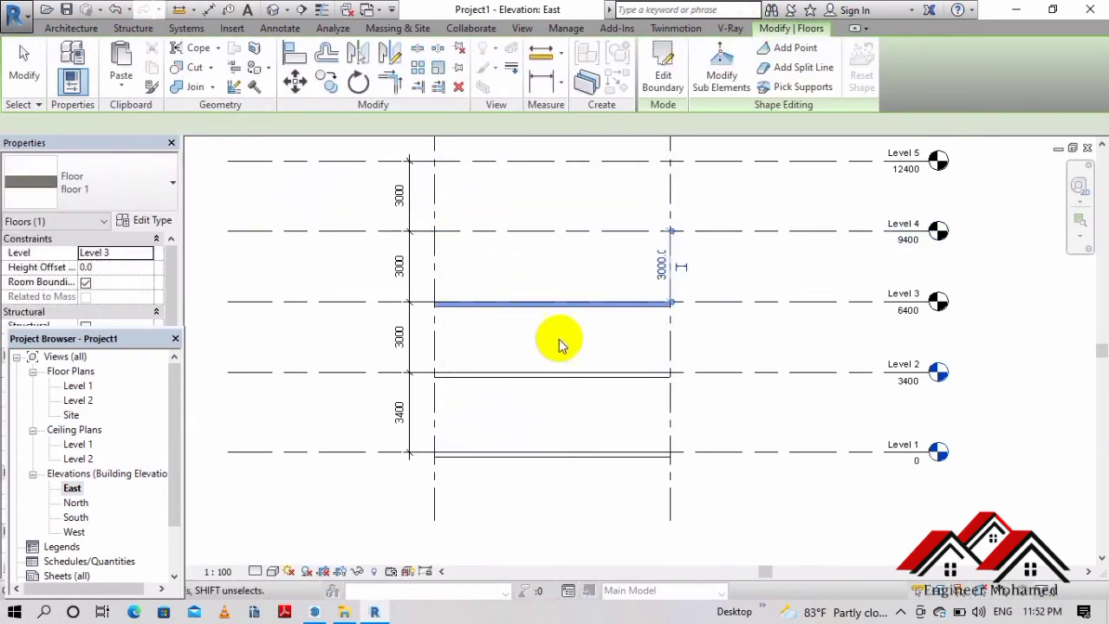
# - Paste the floor slab aligned to Levels 4 and 5
pyautogui.click(530, 264)
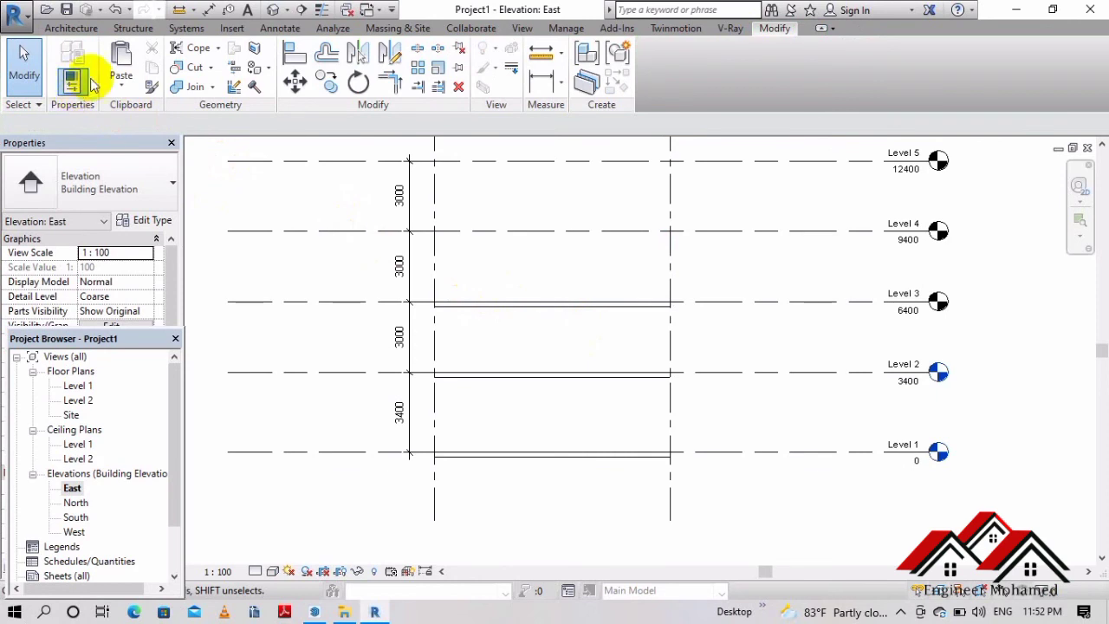
pyautogui.click(121, 76)
pyautogui.click(182, 148)
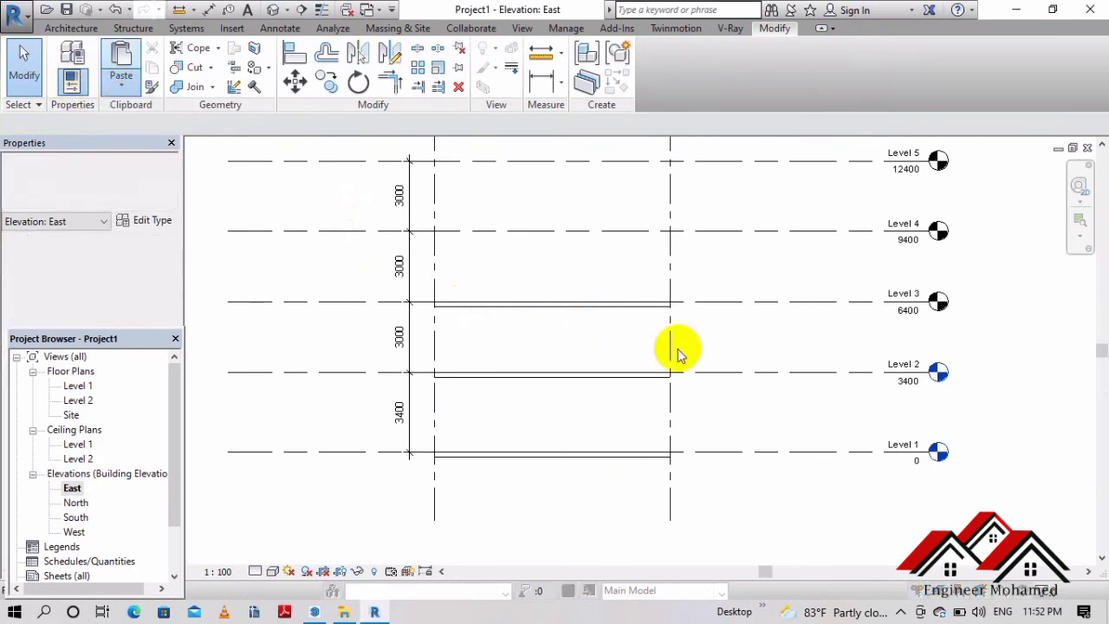
pyautogui.click(488, 230)
pyautogui.keyDown('shift'); pyautogui.click(488, 240); pyautogui.keyUp('shift')
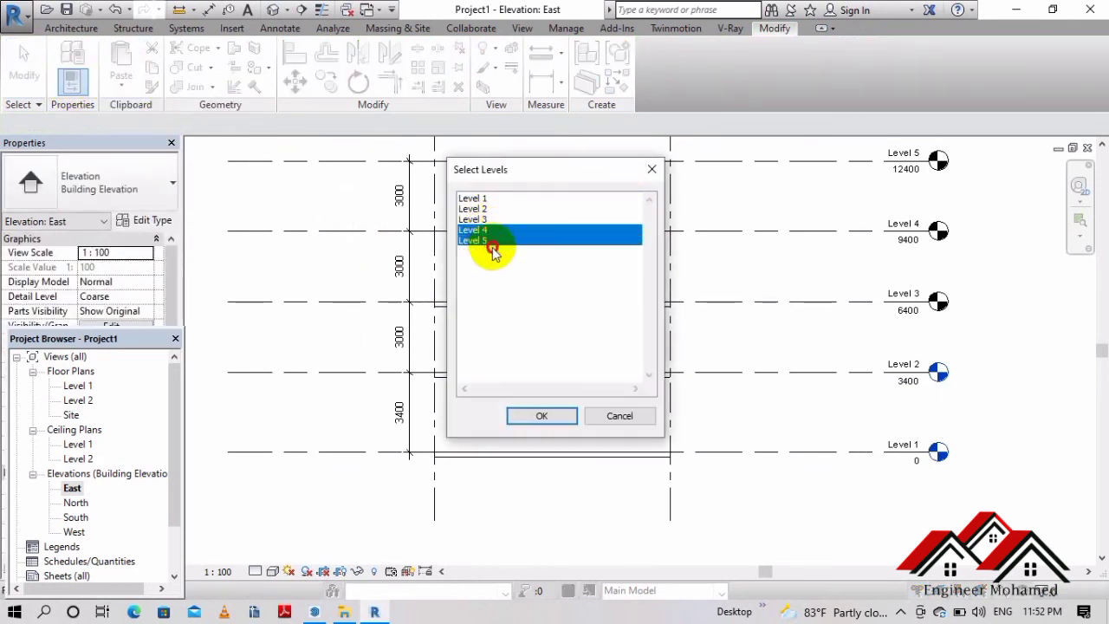
pyautogui.click(559, 416)
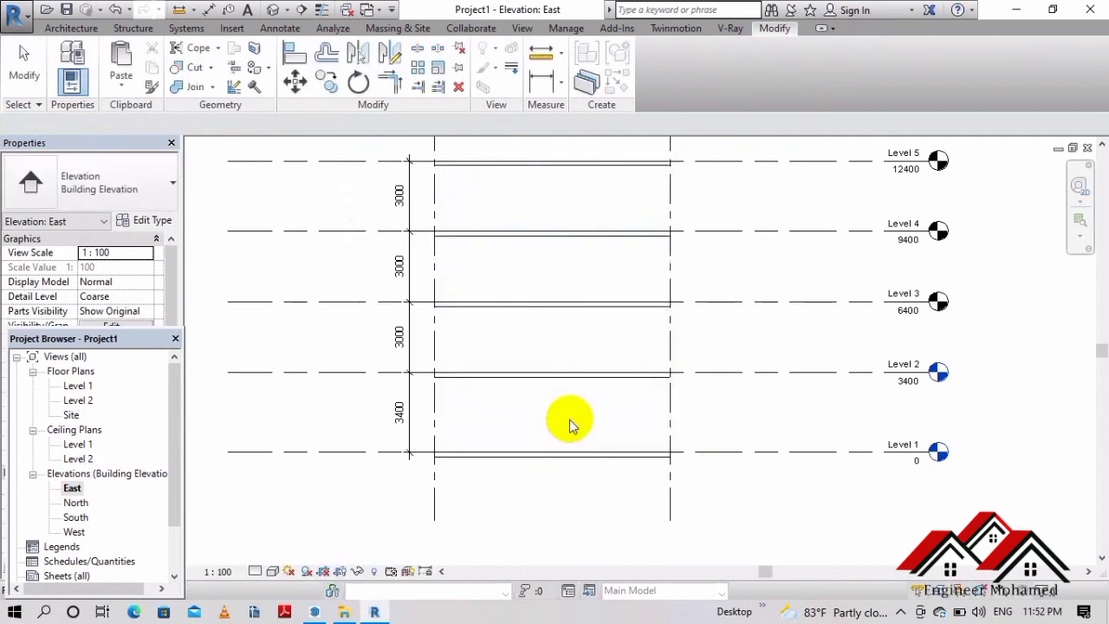
pyautogui.scroll(-2, 458, 371)
pyautogui.click(655, 178)
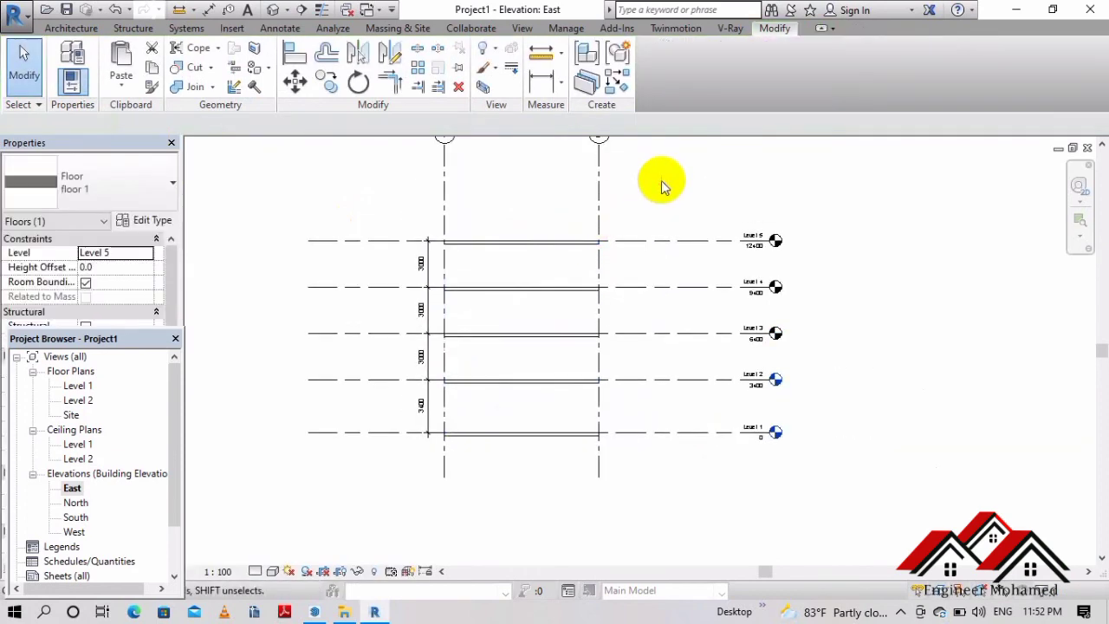
pyautogui.scroll(2, 564, 297)
pyautogui.scroll(1, 564, 297)
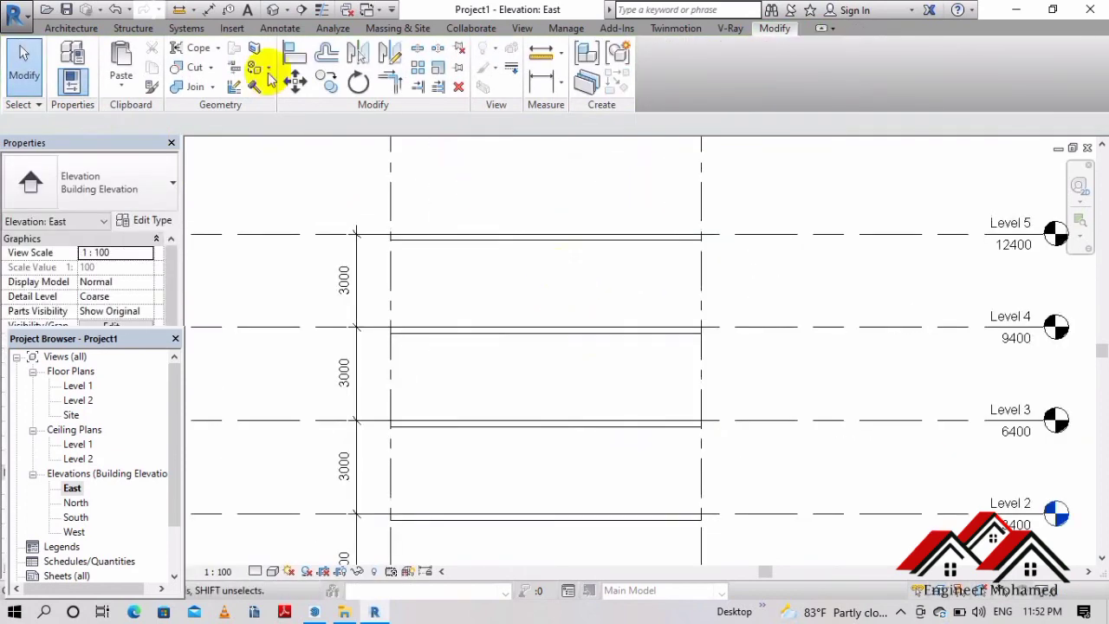
# - Open the default 3D view and orbit around the stack of five floor 1 slabs
pyautogui.click(274, 8)
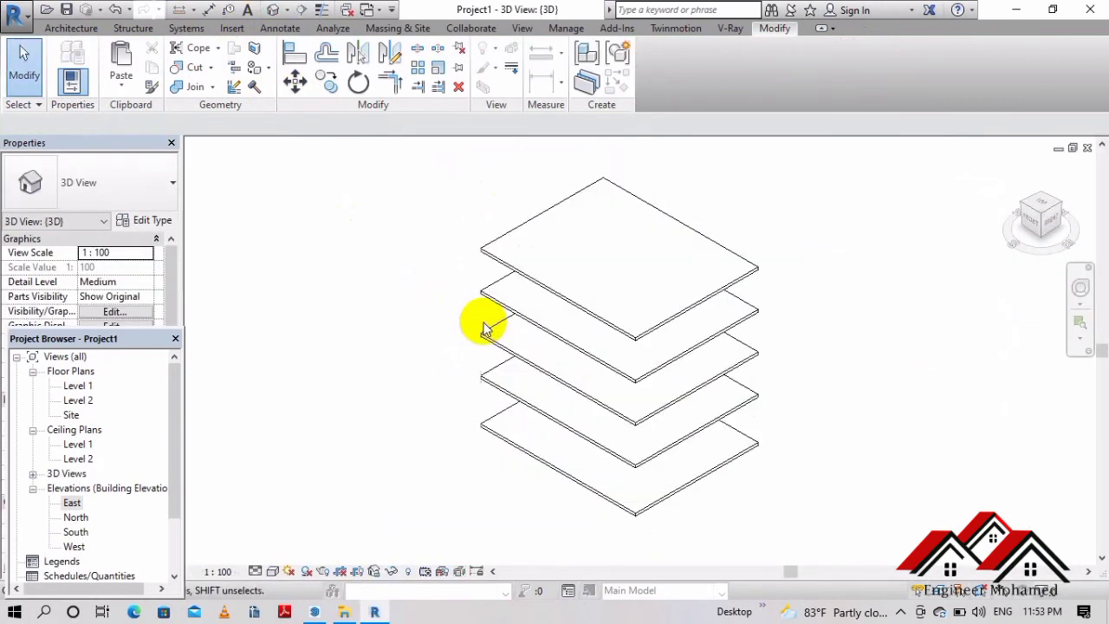
pyautogui.moveTo(665, 422); pyautogui.dragTo(727, 426, button='middle')
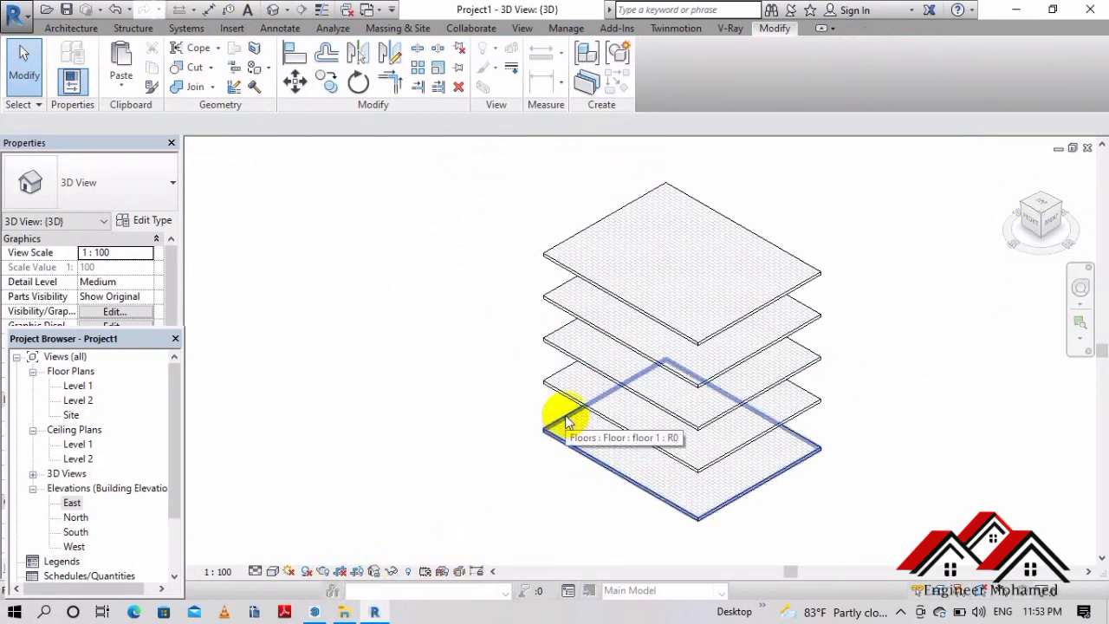
pyautogui.moveTo(564, 391)
pyautogui.keyDown('shift'); pyautogui.mouseDown(button='middle')
pyautogui.moveTo(638, 404)
pyautogui.moveTo(755, 309)
pyautogui.moveTo(710, 248)
pyautogui.moveTo(664, 302)
pyautogui.moveTo(779, 433)
pyautogui.moveTo(536, 466)
pyautogui.moveTo(641, 483)
pyautogui.mouseUp(button='middle'); pyautogui.keyUp('shift')
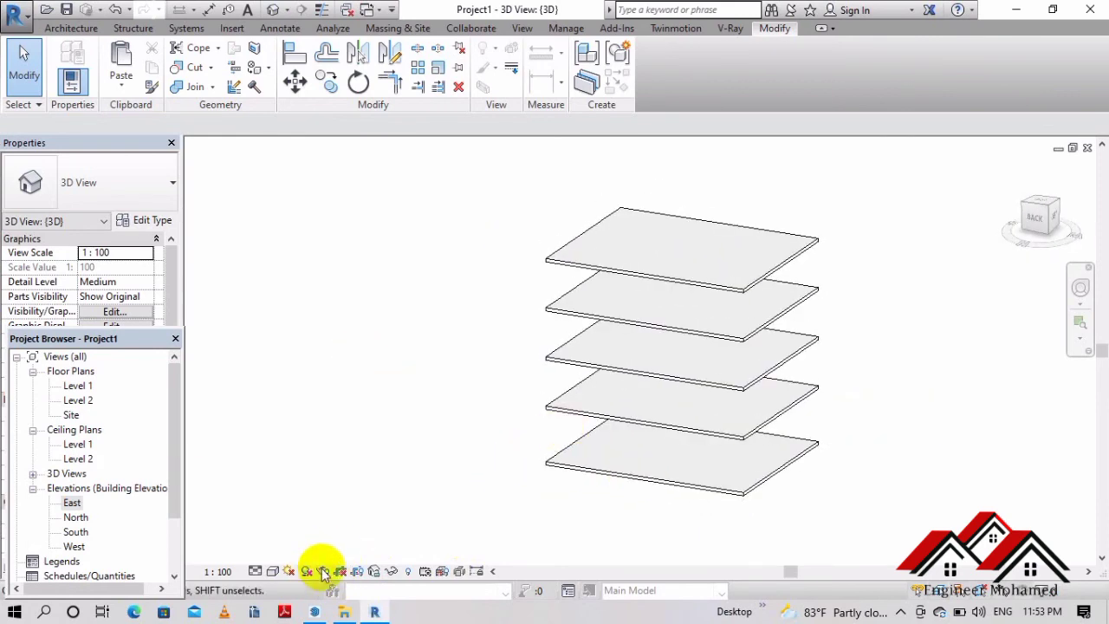
pyautogui.click(902, 613)
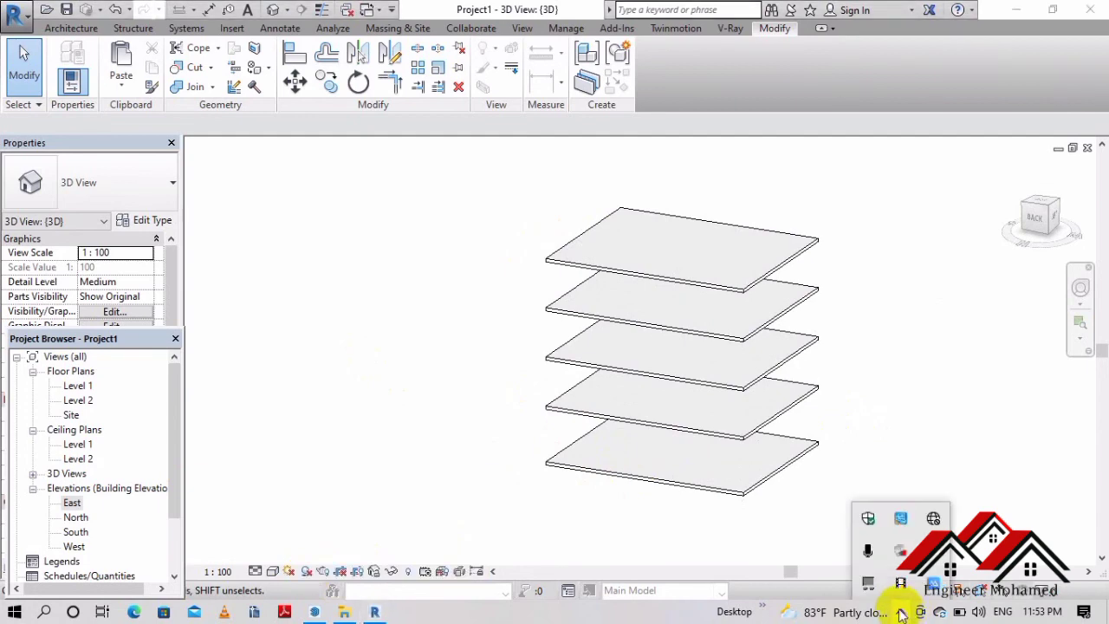
pyautogui.click(797, 544)
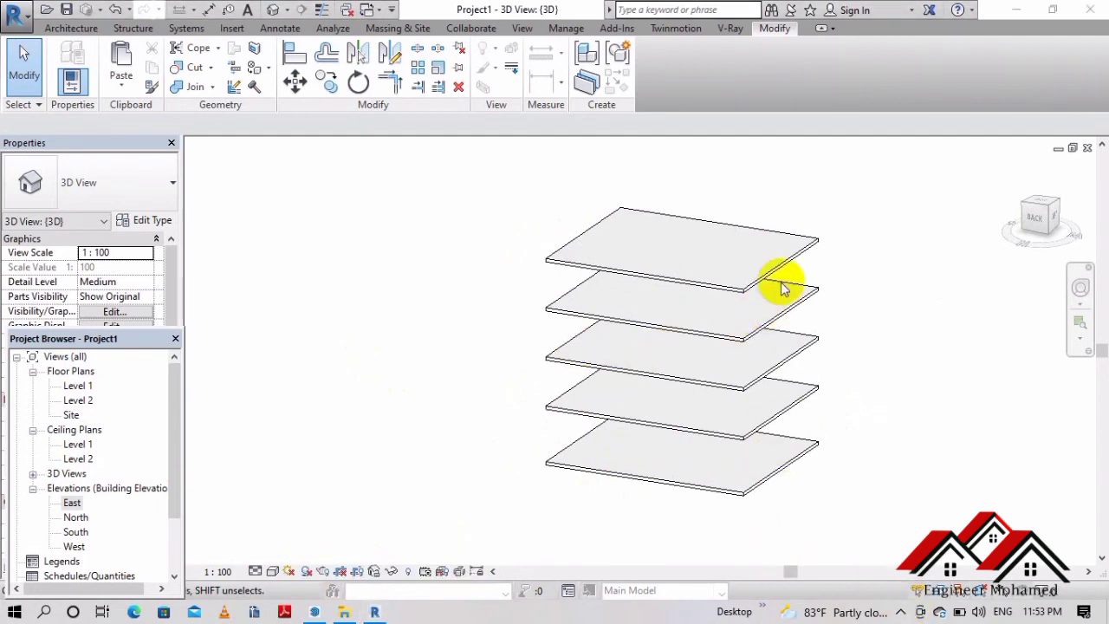
pyautogui.scroll(2, 766, 227)
pyautogui.scroll(-2, 464, 324)
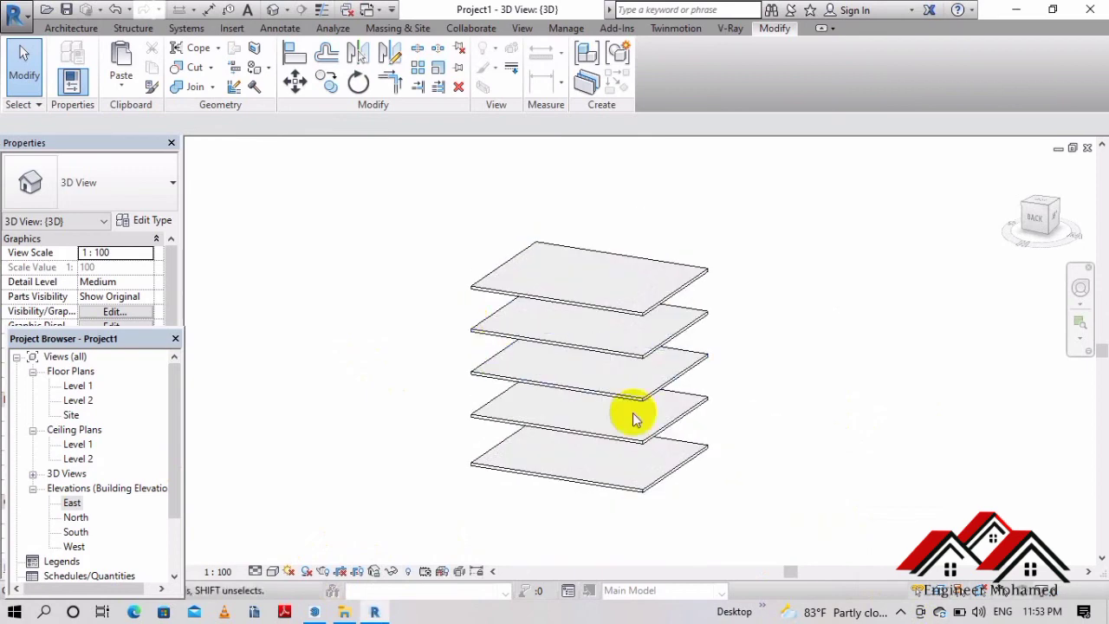
pyautogui.click(633, 419)
pyautogui.moveTo(599, 434)
pyautogui.keyDown('shift'); pyautogui.mouseDown(button='middle')
pyautogui.moveTo(592, 335)
pyautogui.moveTo(814, 448)
pyautogui.moveTo(710, 448)
pyautogui.moveTo(711, 322)
pyautogui.moveTo(749, 419)
pyautogui.mouseUp(button='middle'); pyautogui.keyUp('shift')
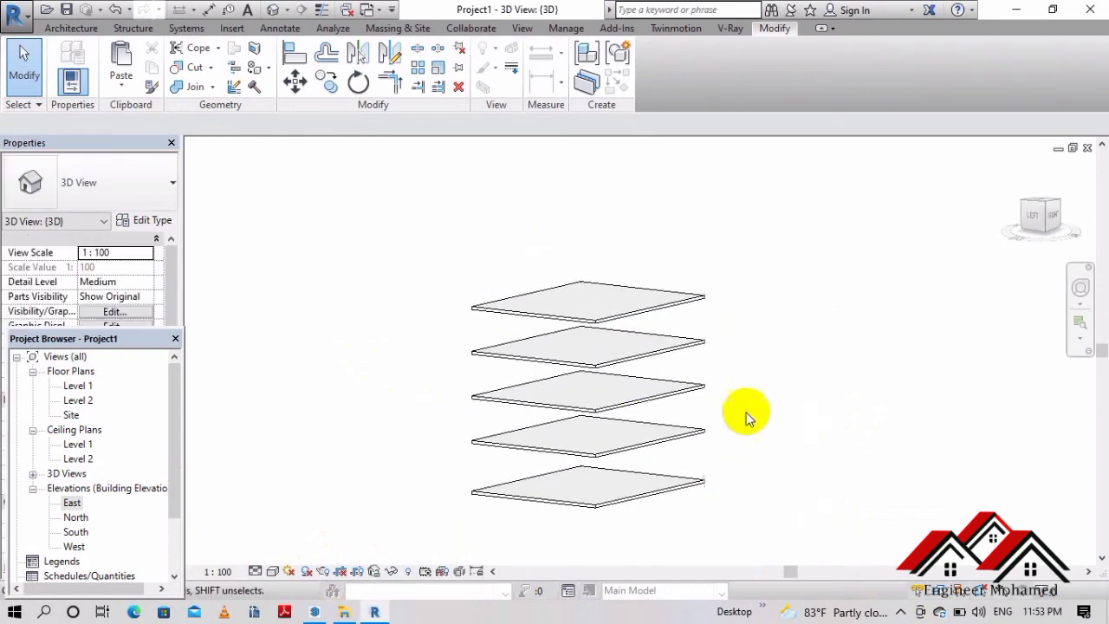
pyautogui.moveTo(636, 391)
pyautogui.keyDown('shift'); pyautogui.mouseDown(button='middle')
pyautogui.moveTo(503, 436)
pyautogui.moveTo(711, 476)
pyautogui.moveTo(797, 604)
pyautogui.mouseUp(button='middle'); pyautogui.keyUp('shift')
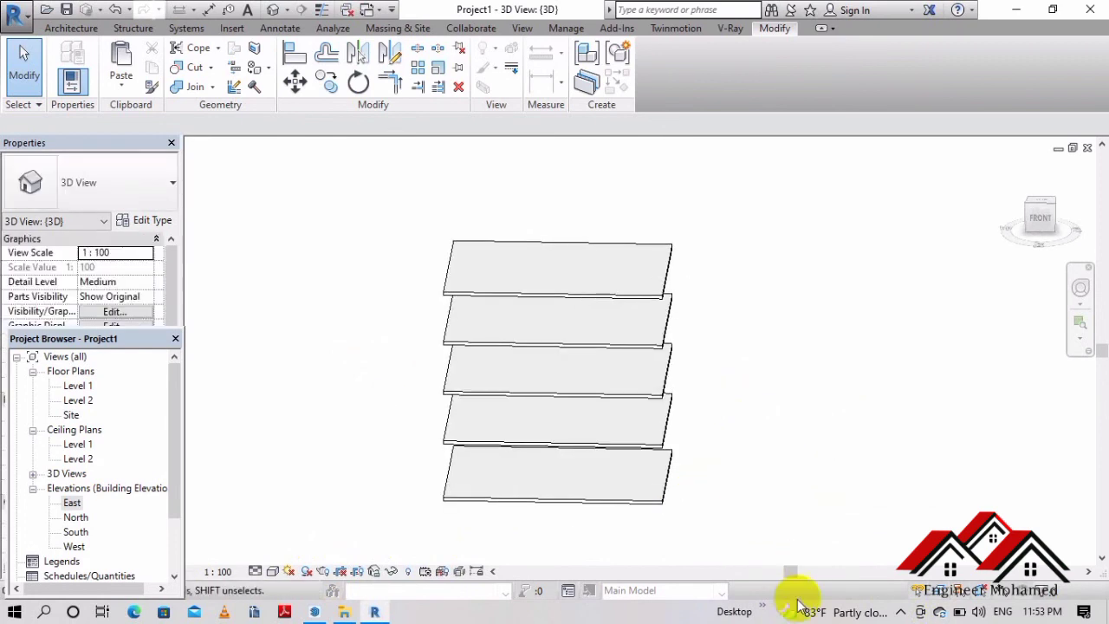
pyautogui.click(901, 611)
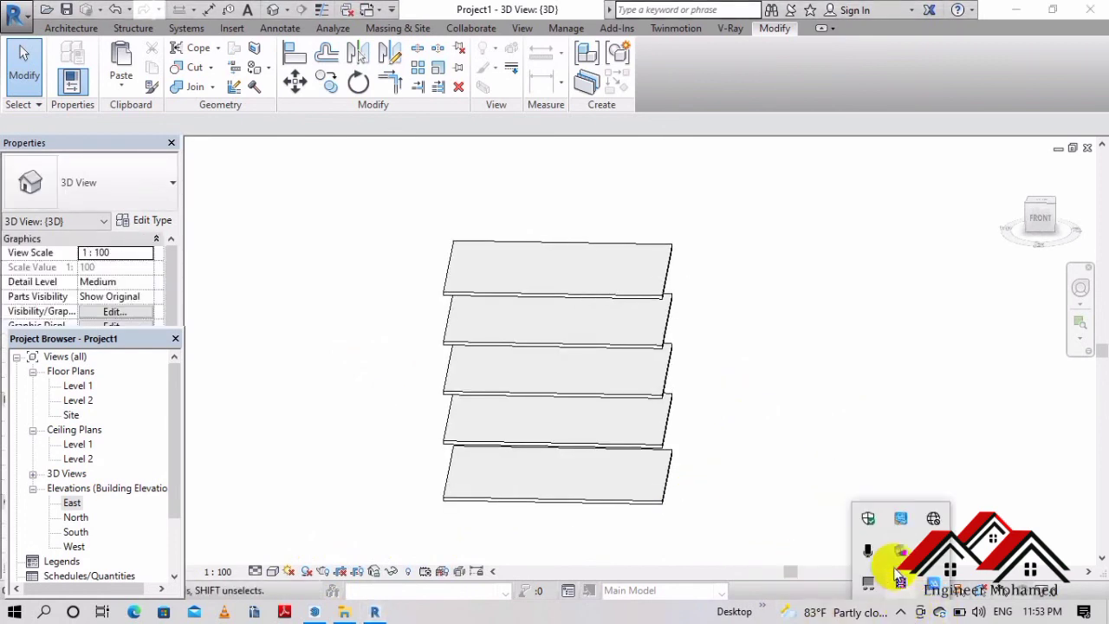
pyautogui.click(903, 586)
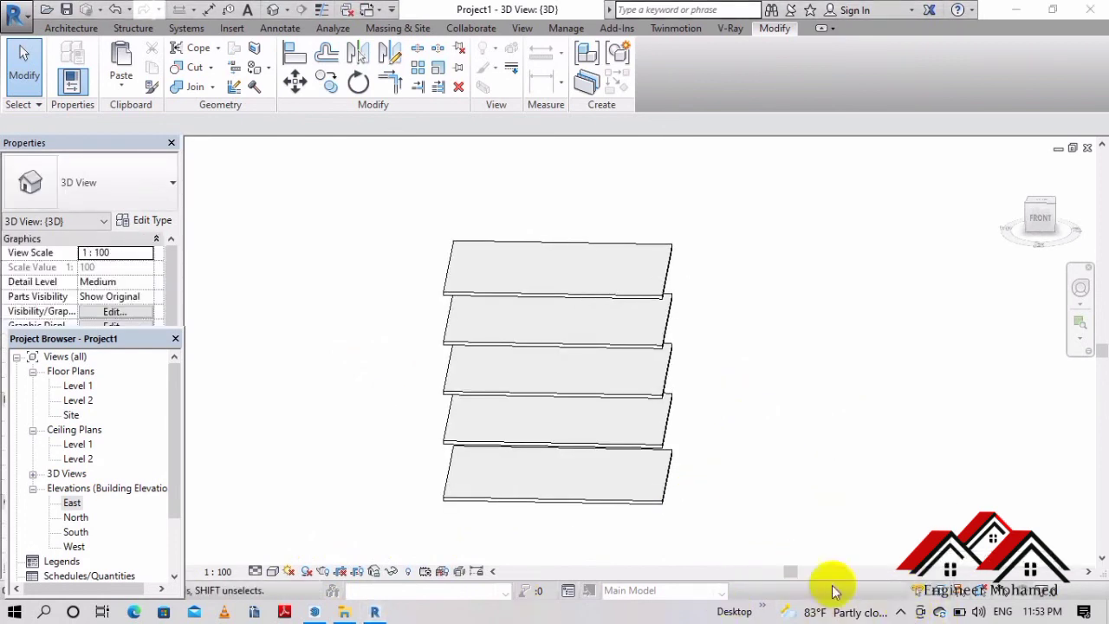